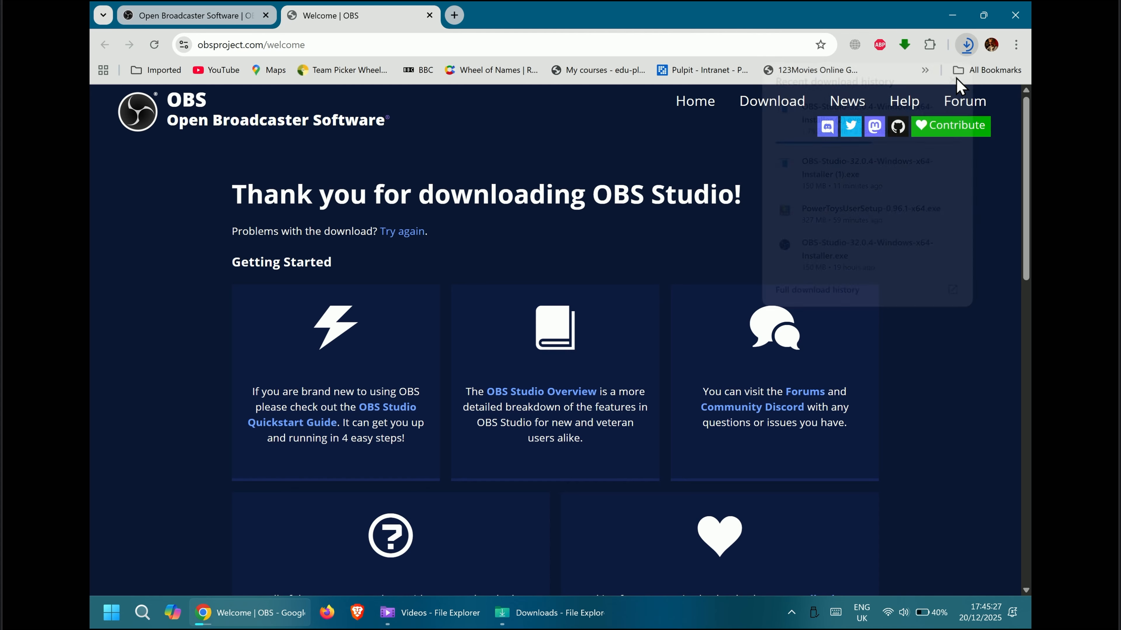
# Step: Run OBS-Studio-32.0.4-Windows-x64-Installer (1).exe from the Downloads folder, allow it to make changes to the device, and clear the folder window away
pyautogui.click(954, 14)
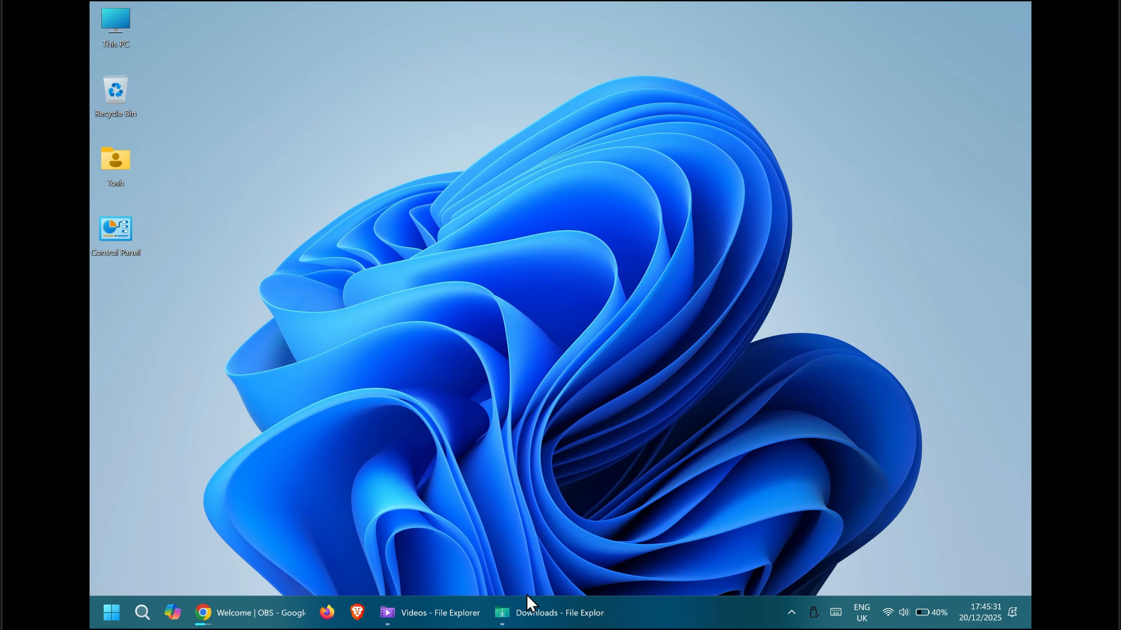
pyautogui.click(534, 611)
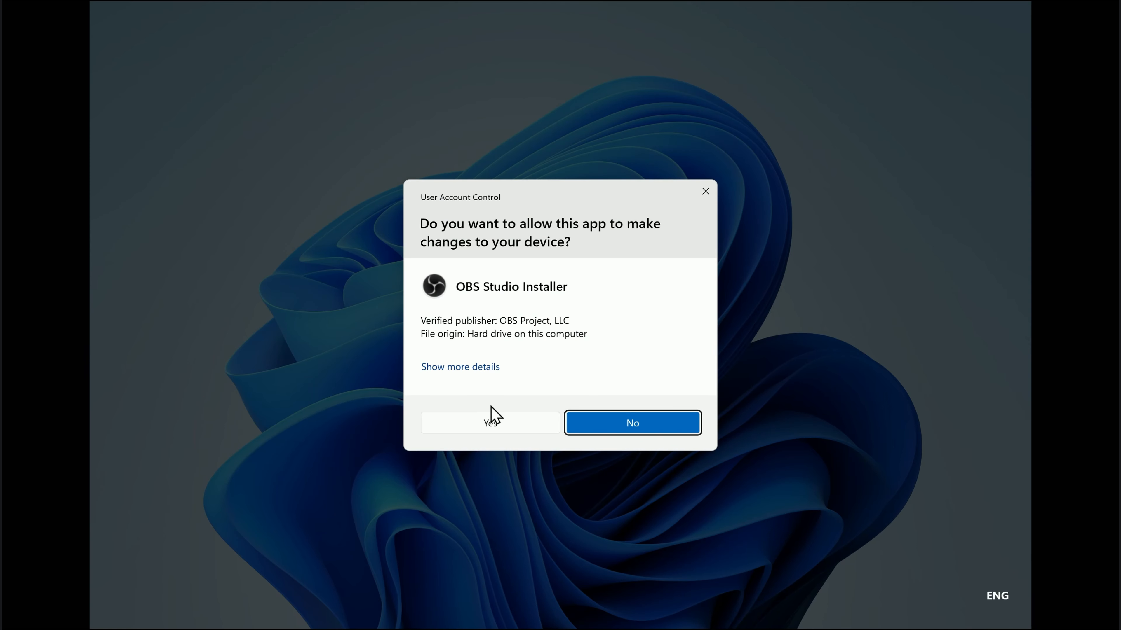
pyautogui.click(500, 420)
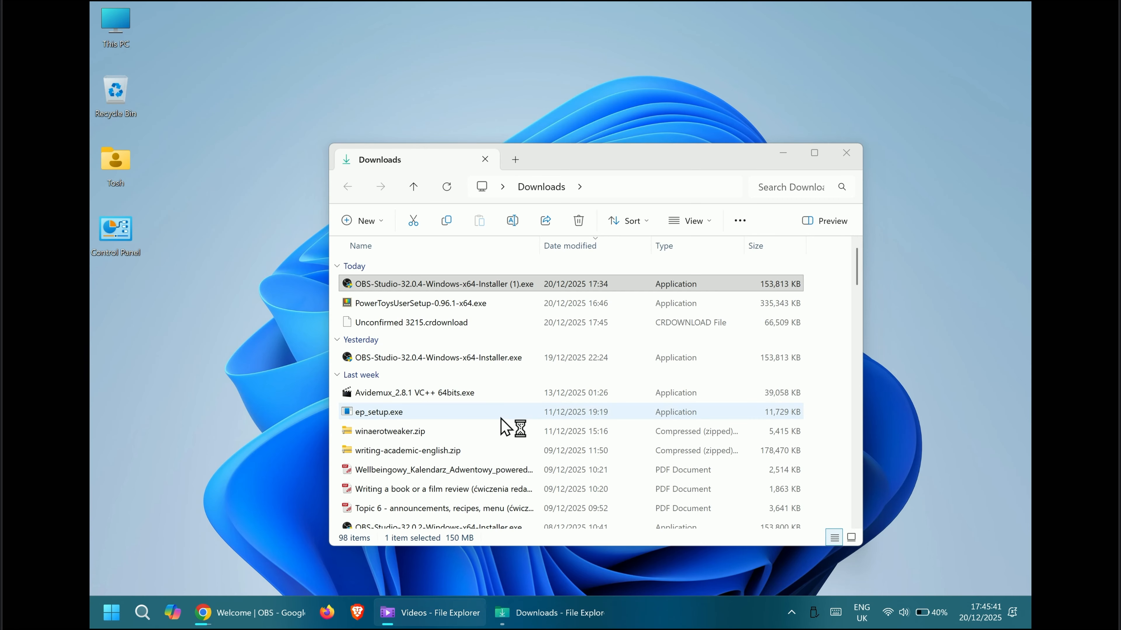
pyautogui.click(782, 154)
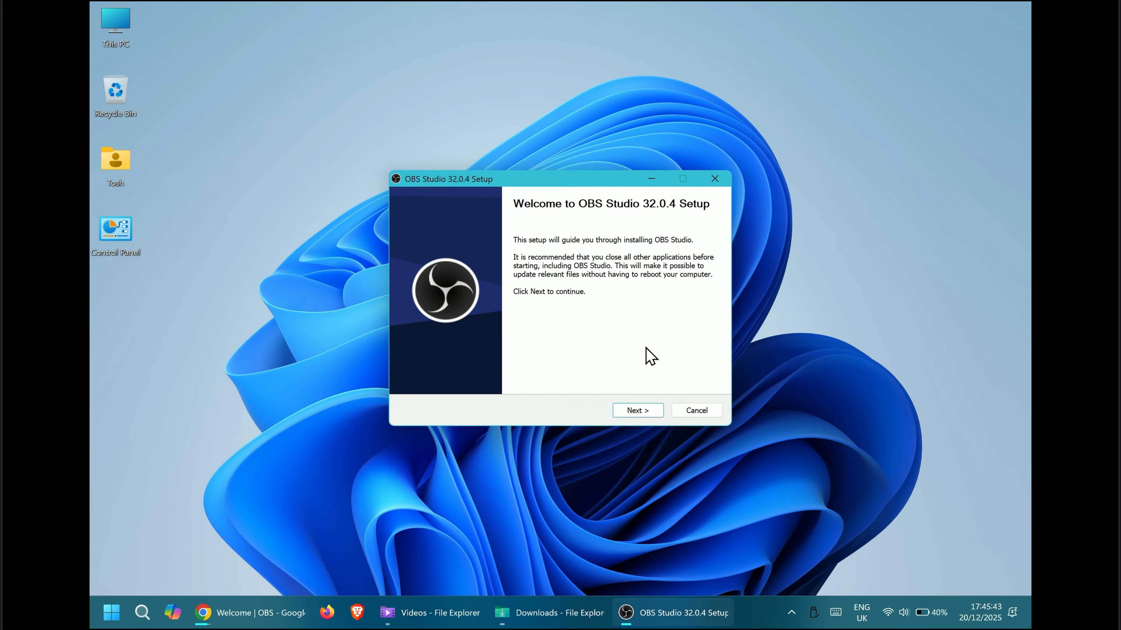
# Step: Install OBS Studio 32.0.4 with the default setup options and launch it on finishing
pyautogui.click(642, 412)
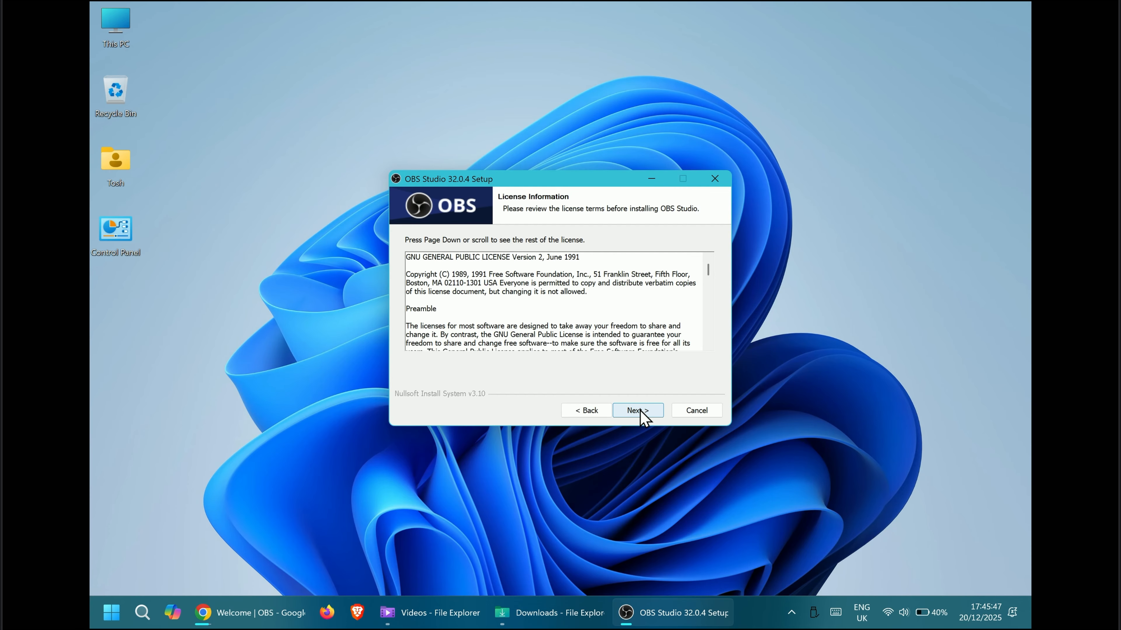
pyautogui.click(641, 410)
pyautogui.click(639, 411)
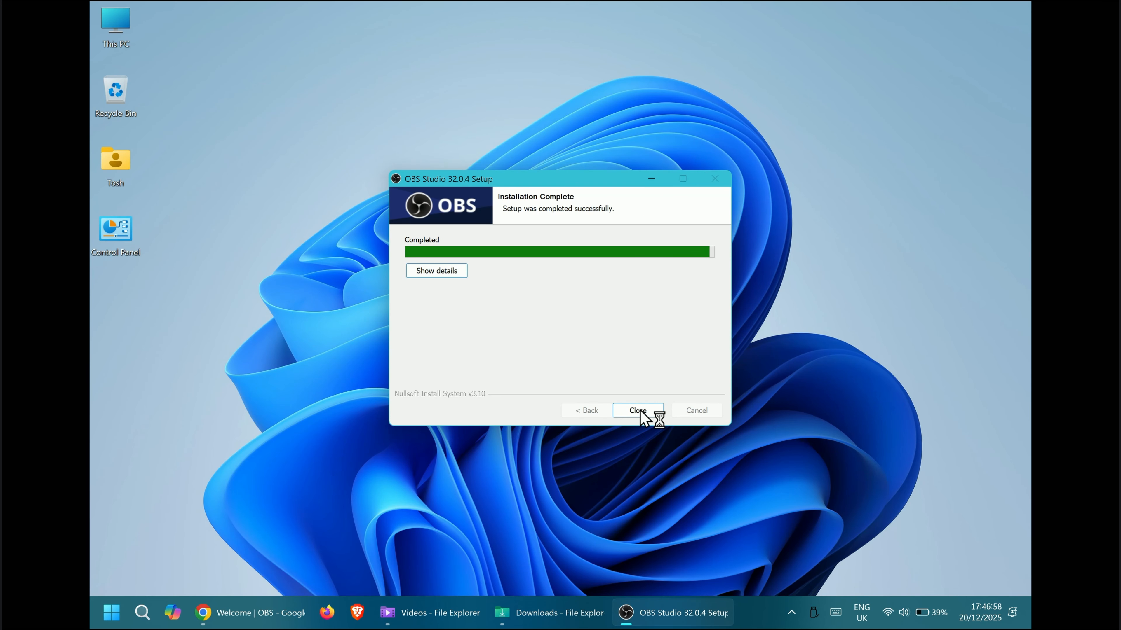
pyautogui.click(641, 413)
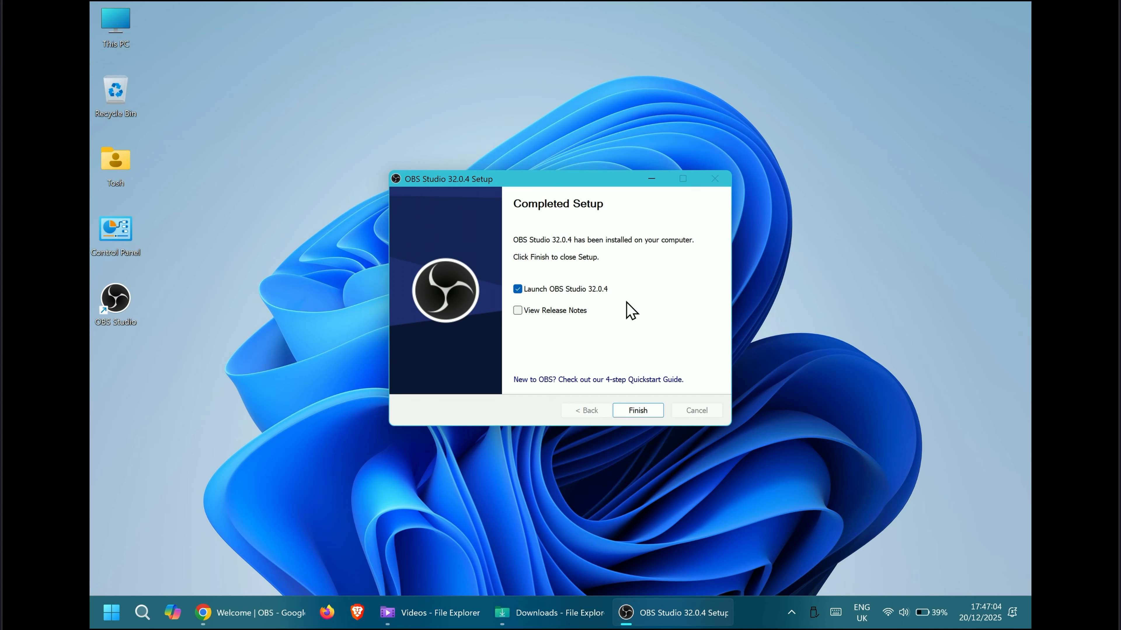
pyautogui.click(636, 413)
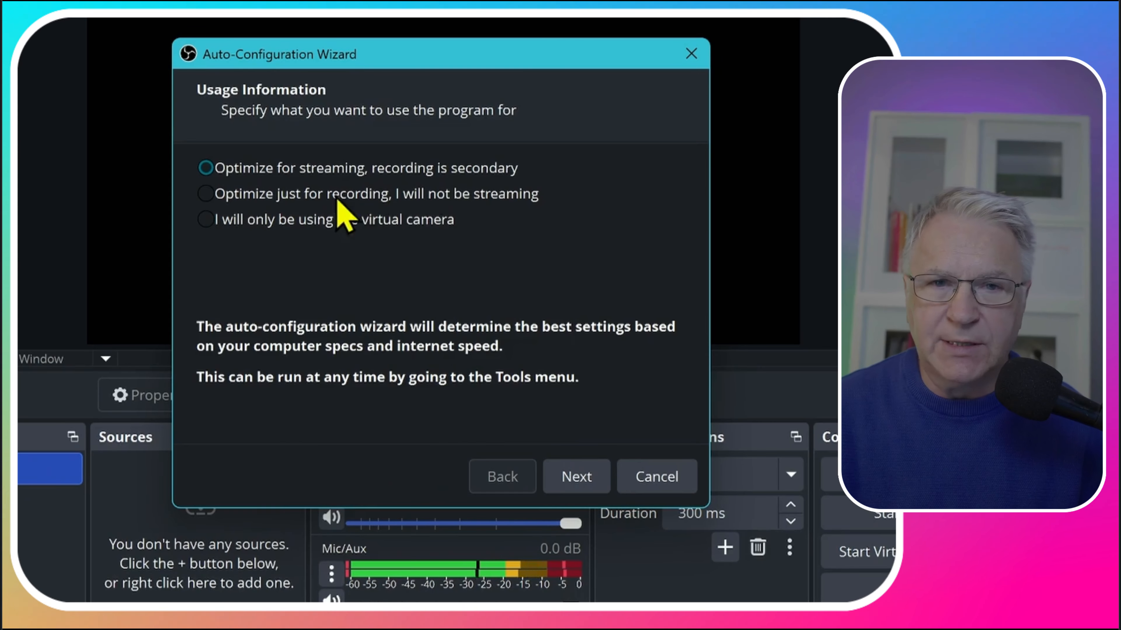
# Step: Auto-configure OBS just for recording, with base canvas resolution Display 1 (2736x1824) and 30 FPS, and apply the resulting settings
pyautogui.click(263, 194)
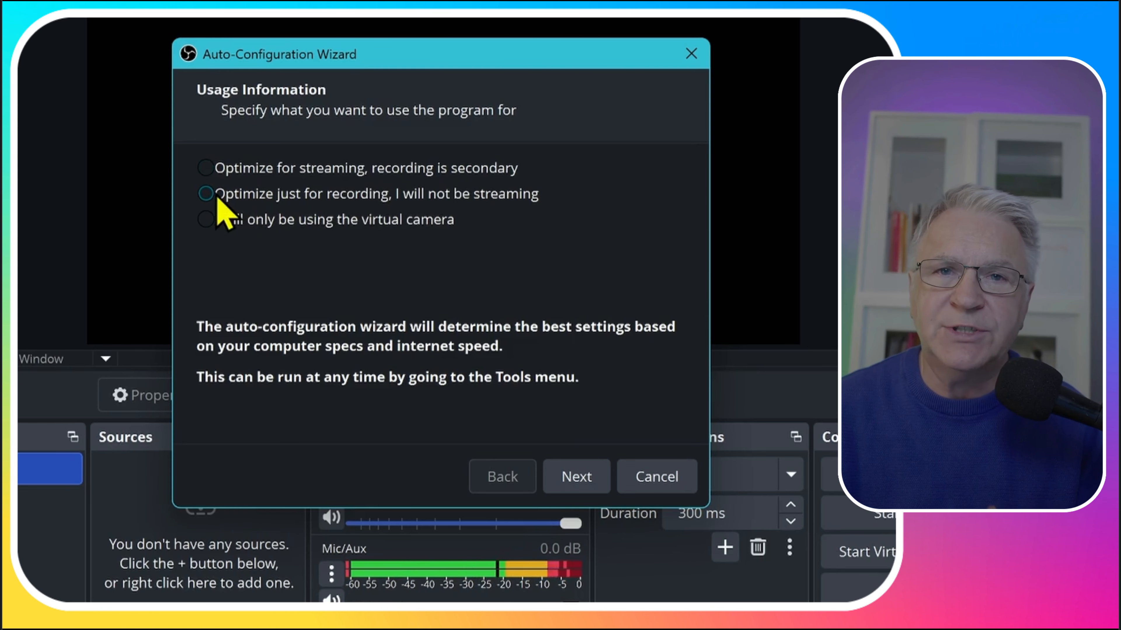
pyautogui.click(577, 479)
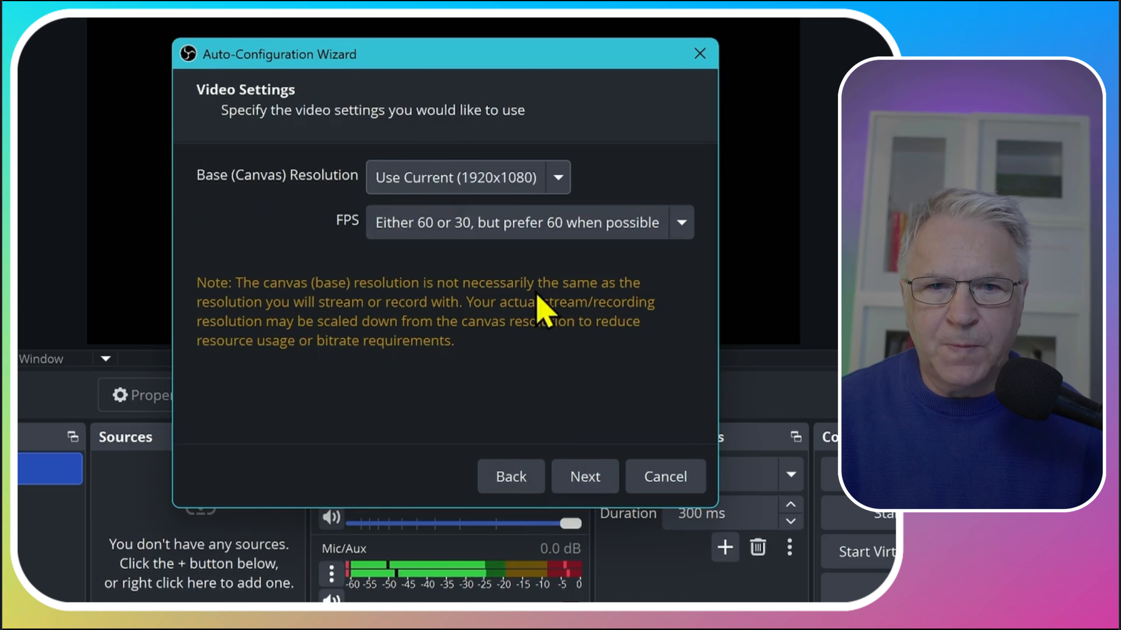
pyautogui.click(559, 177)
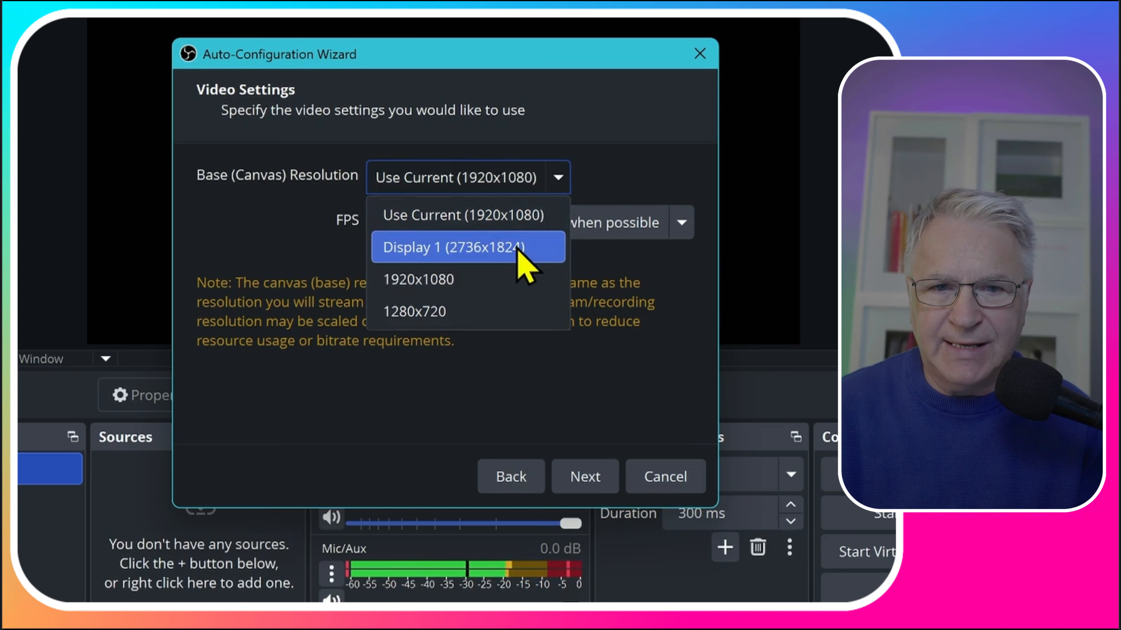
pyautogui.click(523, 256)
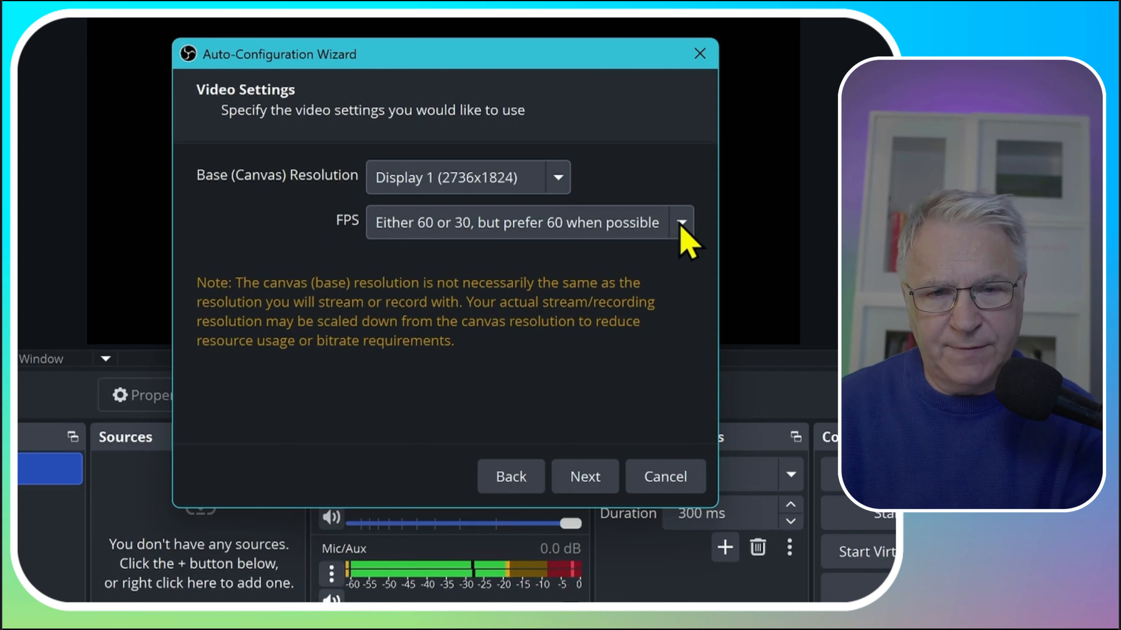
pyautogui.click(682, 223)
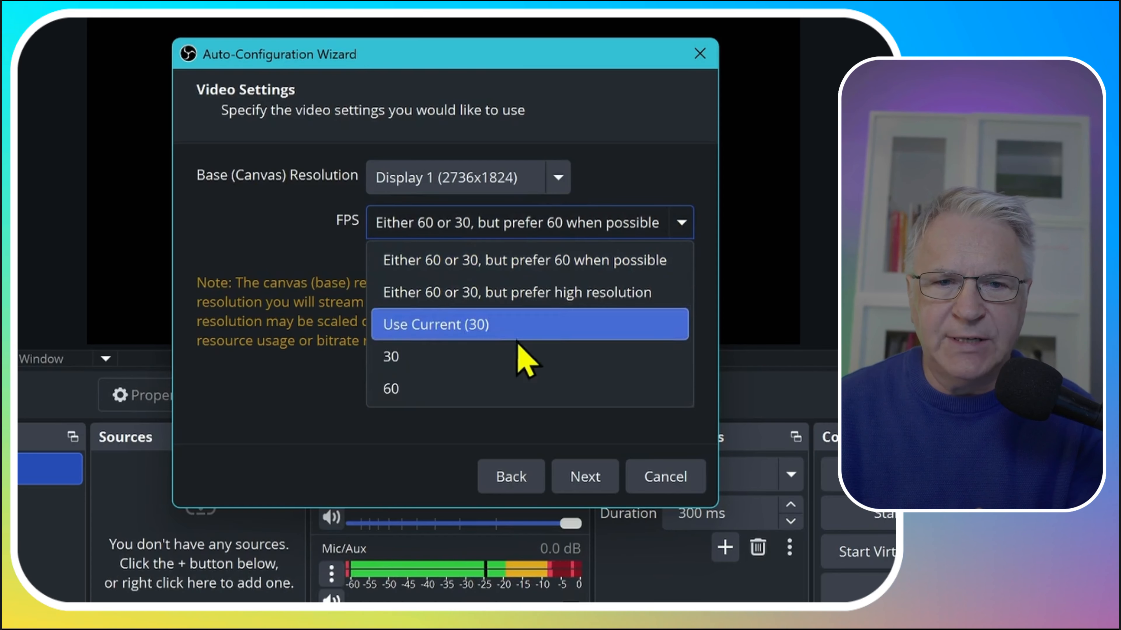
pyautogui.click(481, 355)
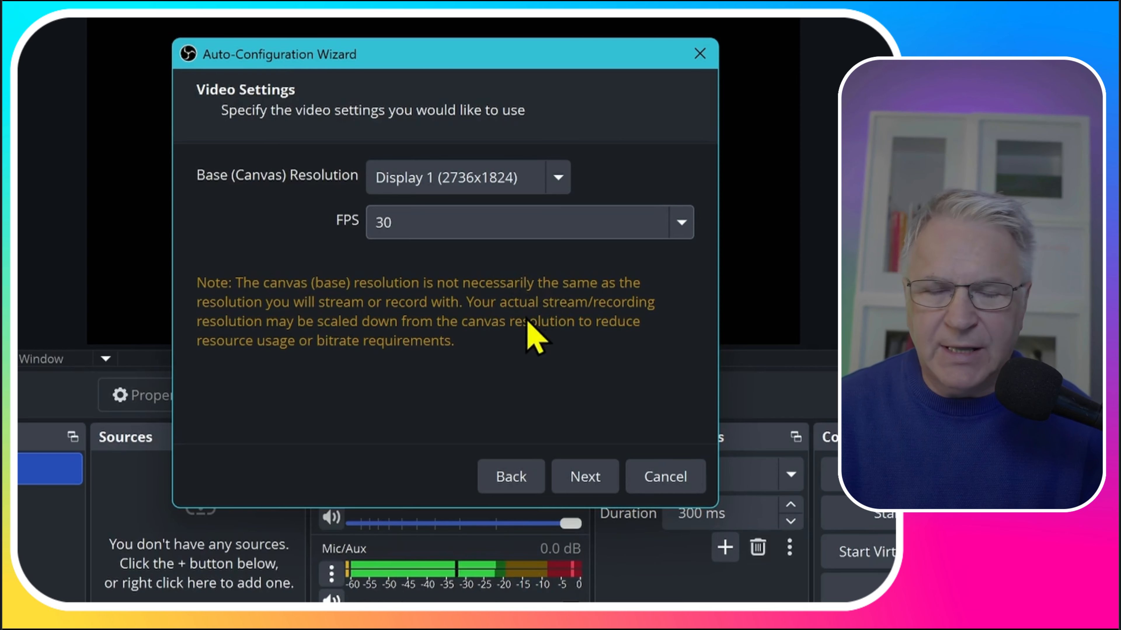
pyautogui.click(577, 477)
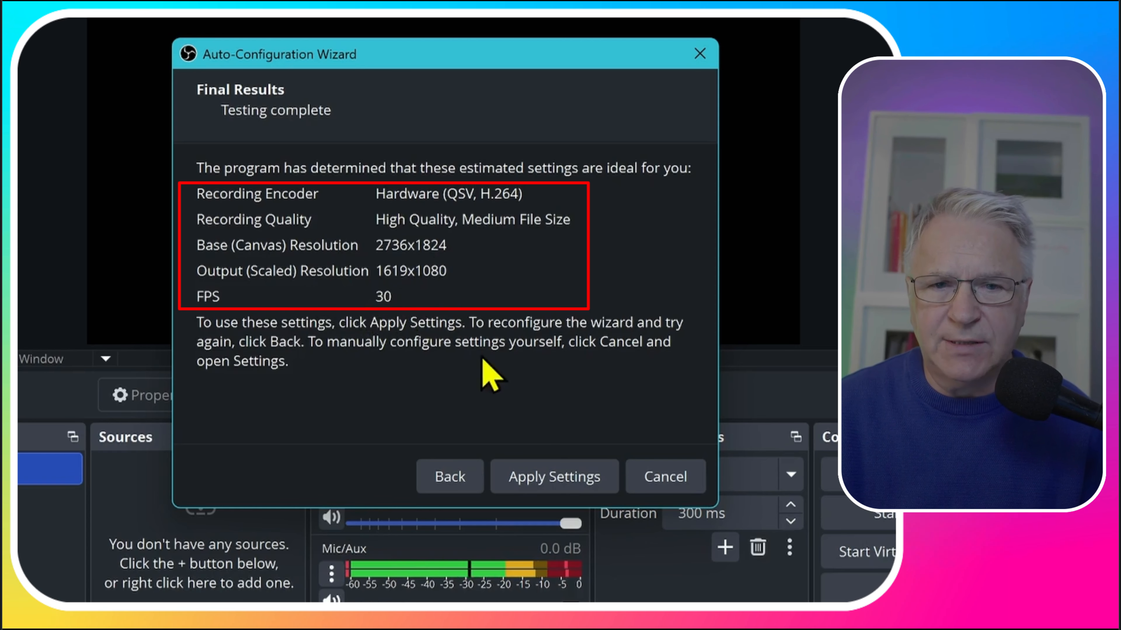
pyautogui.click(539, 468)
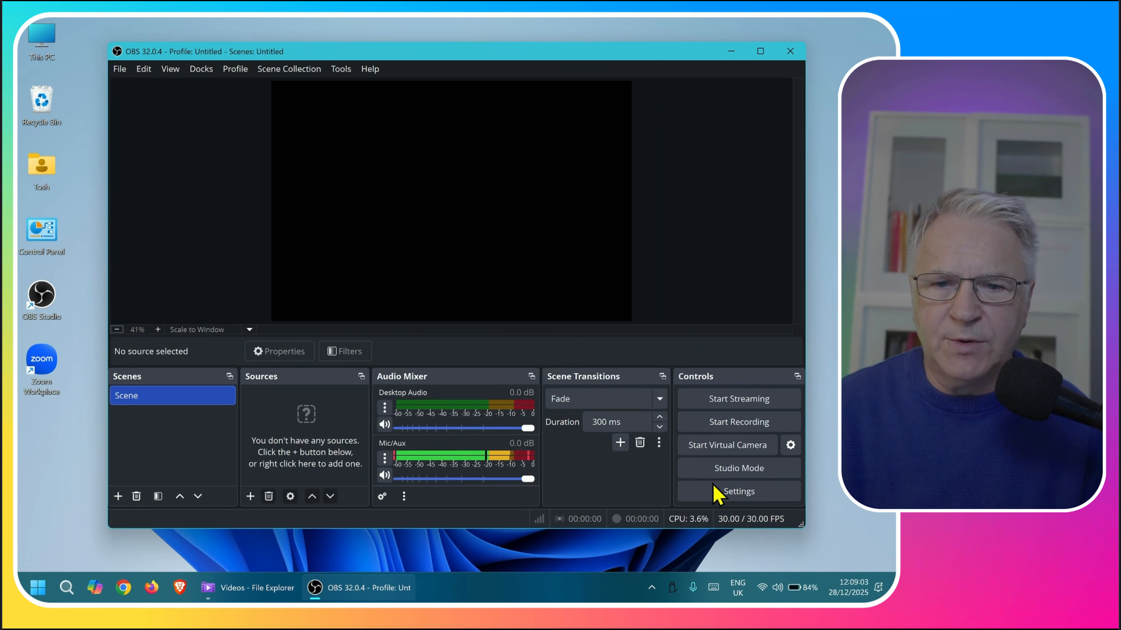
# Step: Change the appearance style of the Yami theme to Rachni and save the settings
pyautogui.click(718, 497)
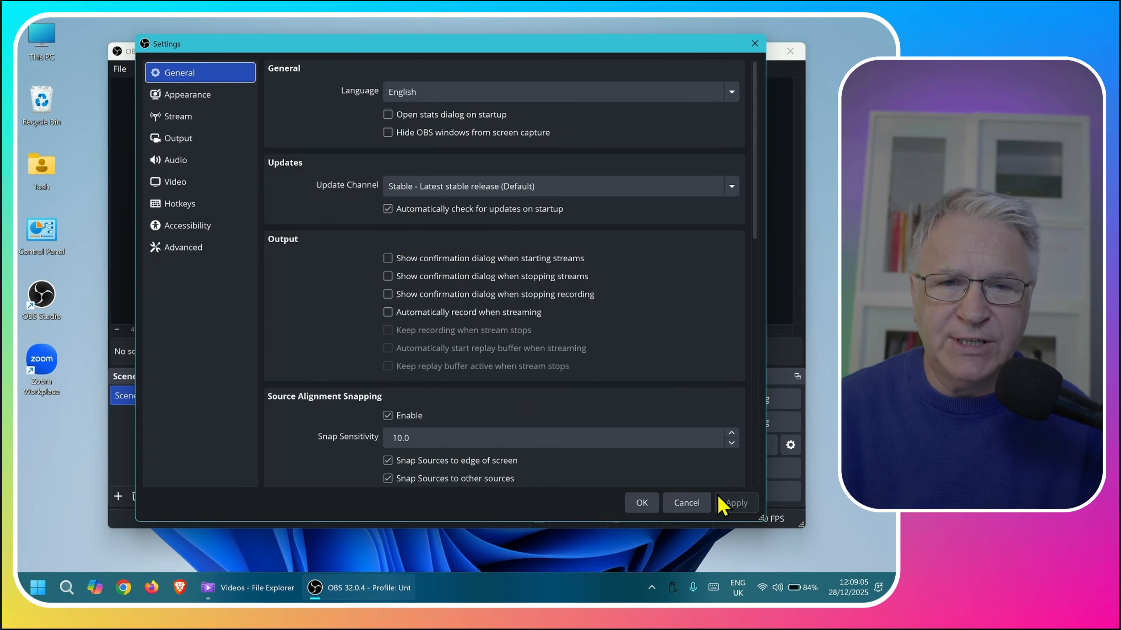
pyautogui.click(195, 94)
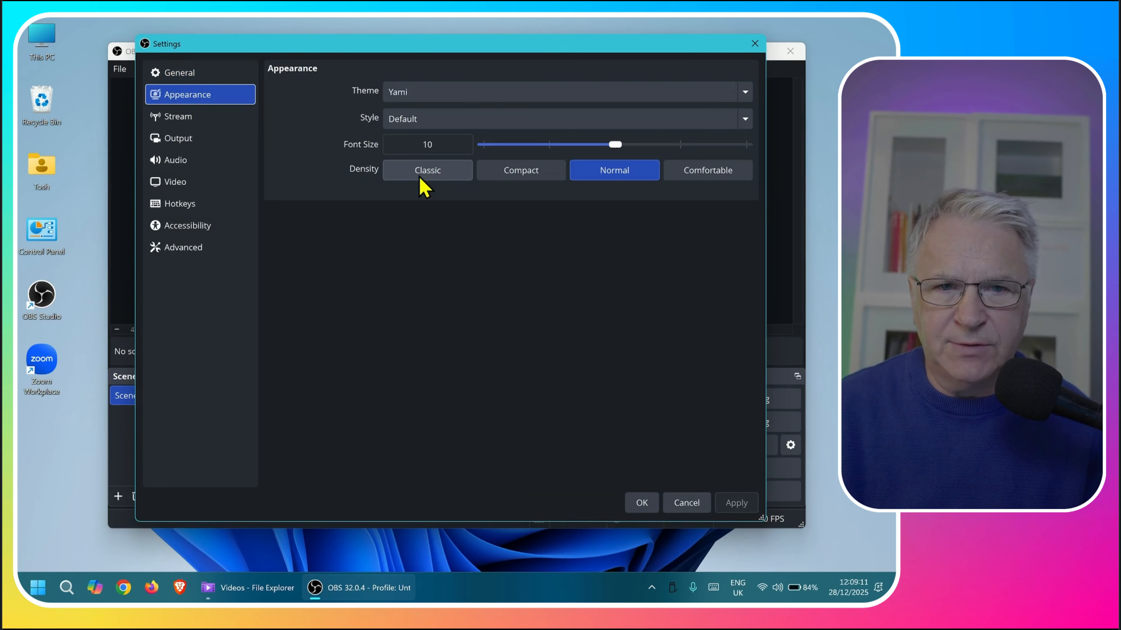
pyautogui.click(418, 119)
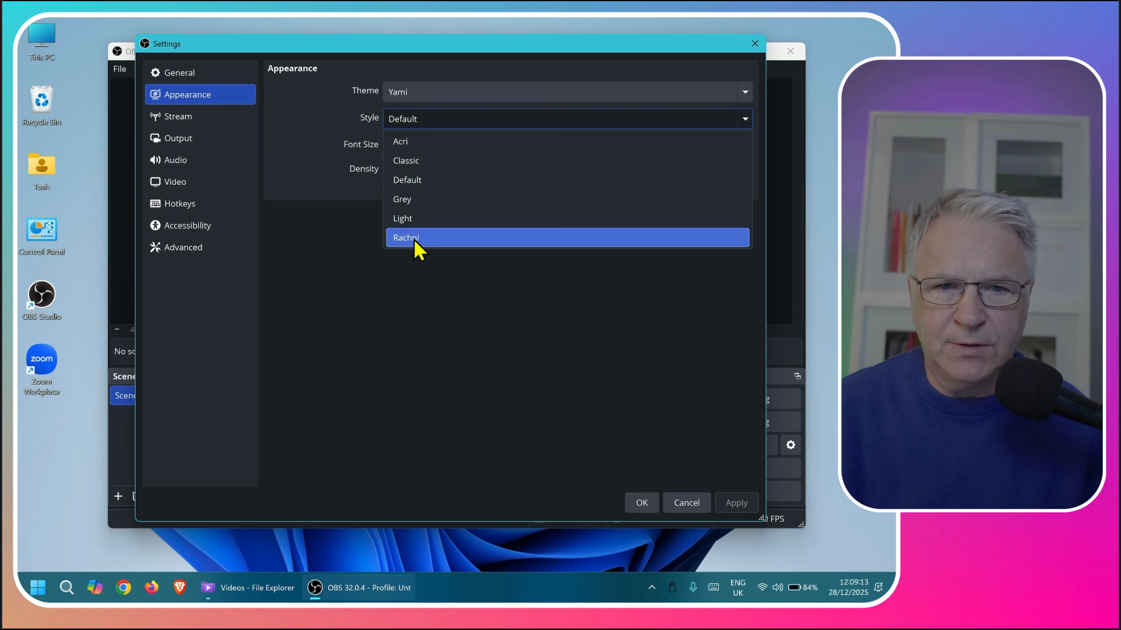
pyautogui.click(414, 241)
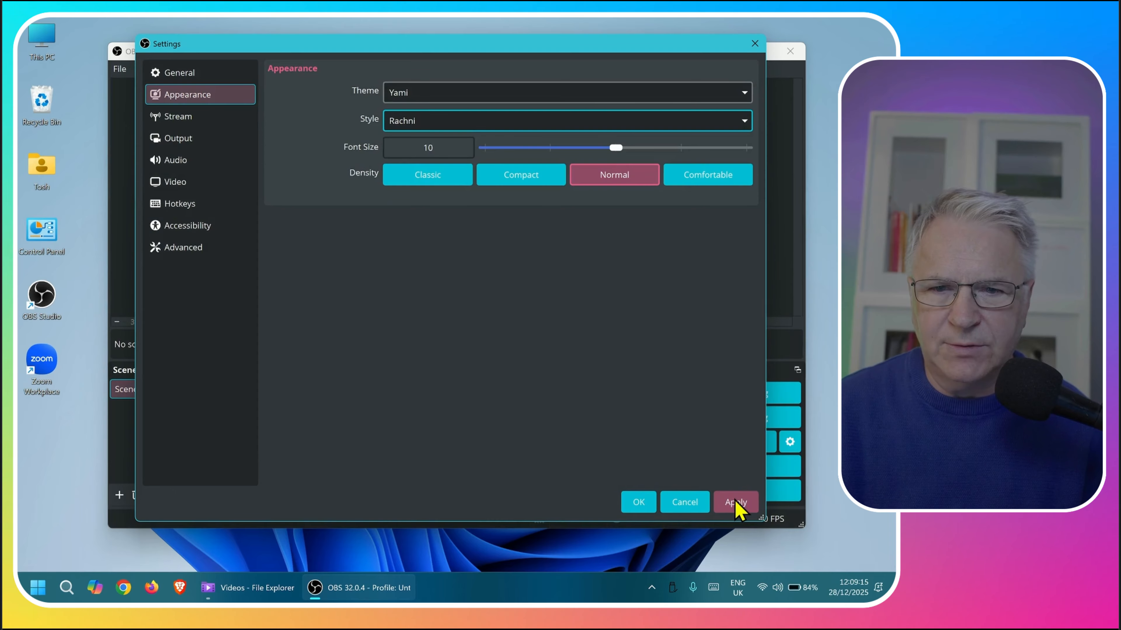
pyautogui.click(734, 502)
pyautogui.click(638, 507)
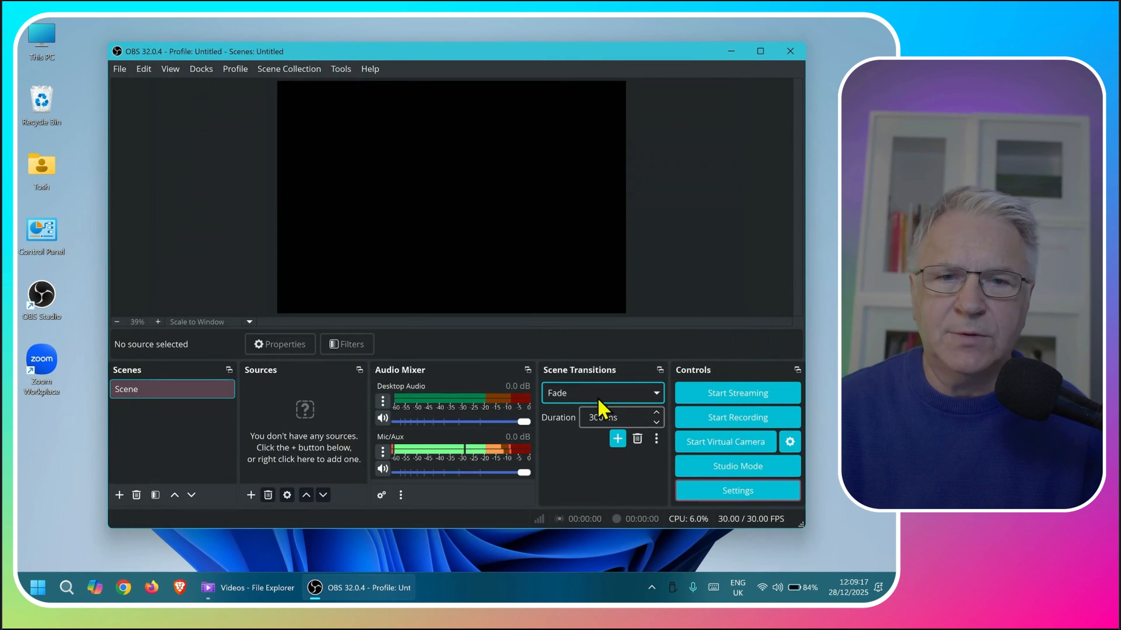
# Step: Set the output (scaled) resolution in the video settings to 2736x1824
pyautogui.click(713, 491)
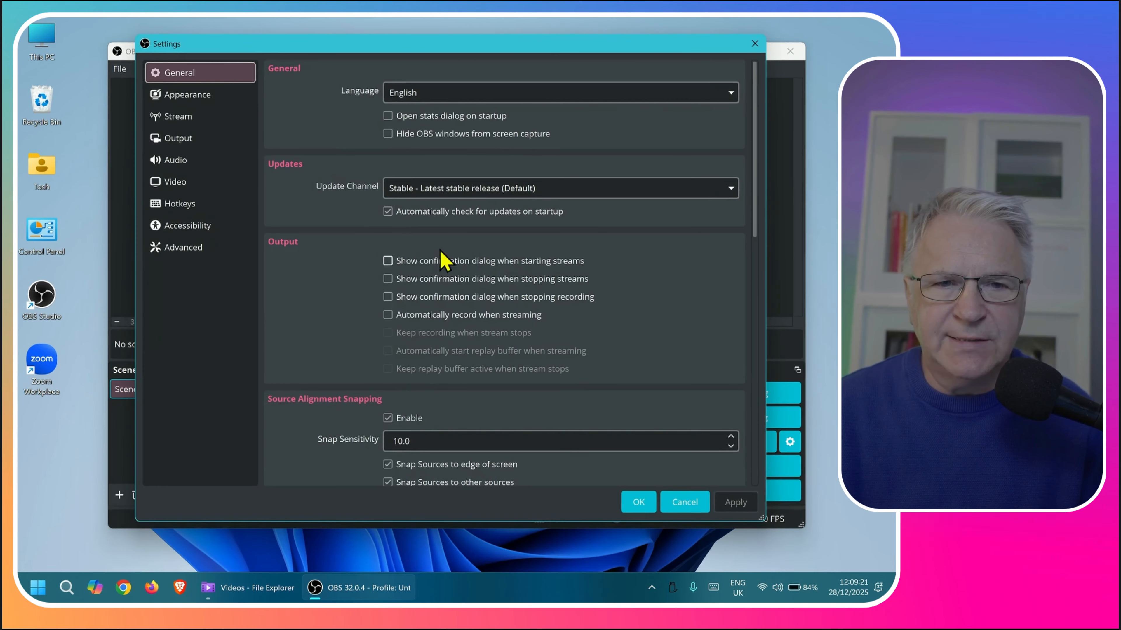
pyautogui.click(198, 183)
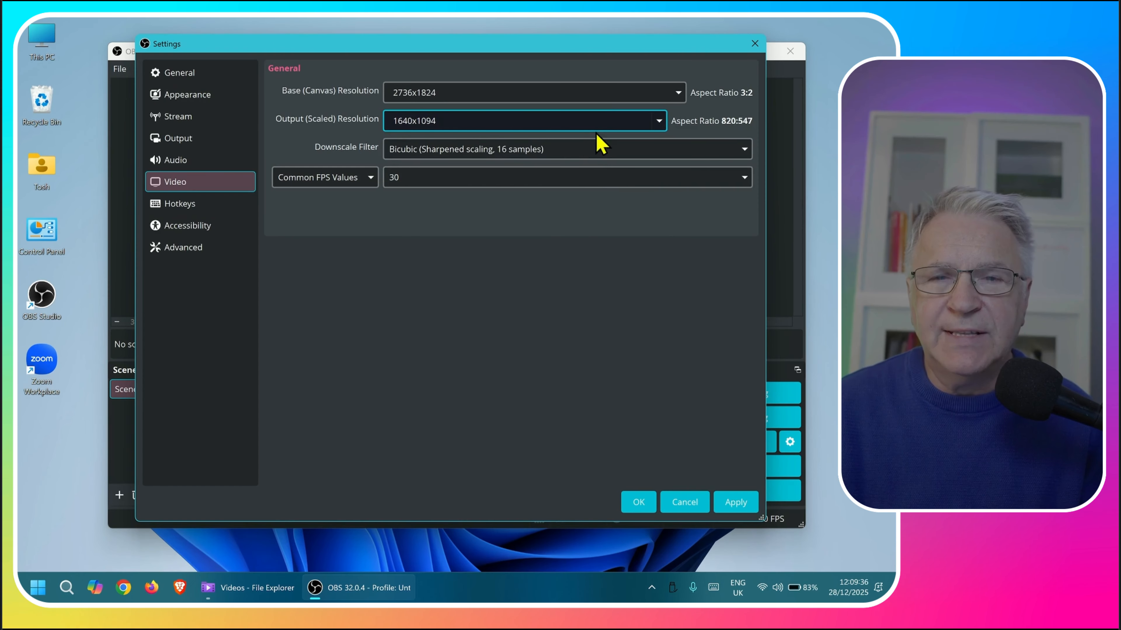
pyautogui.click(658, 122)
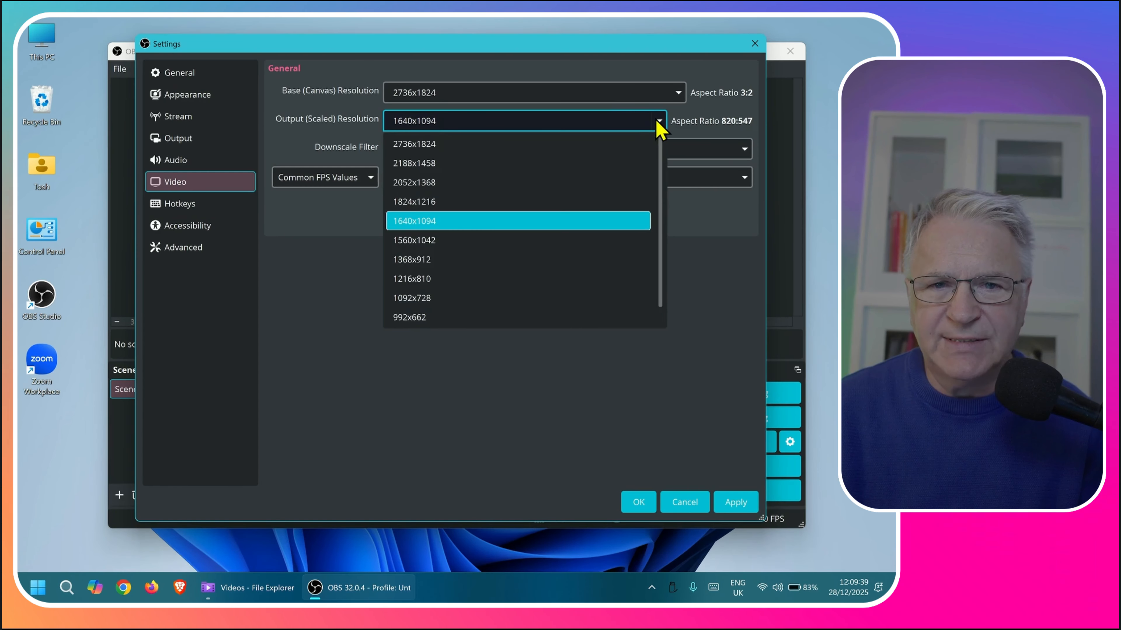
pyautogui.click(603, 144)
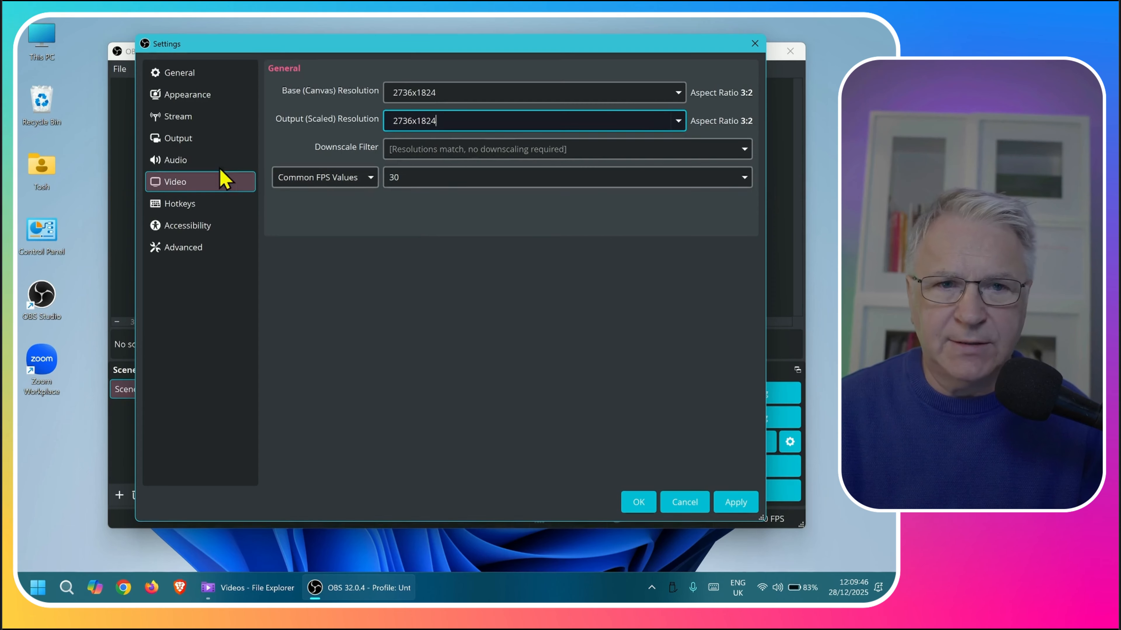
# Step: Switch the output mode to Advanced and set the streaming video encoder to QuickSync H.264
pyautogui.click(185, 138)
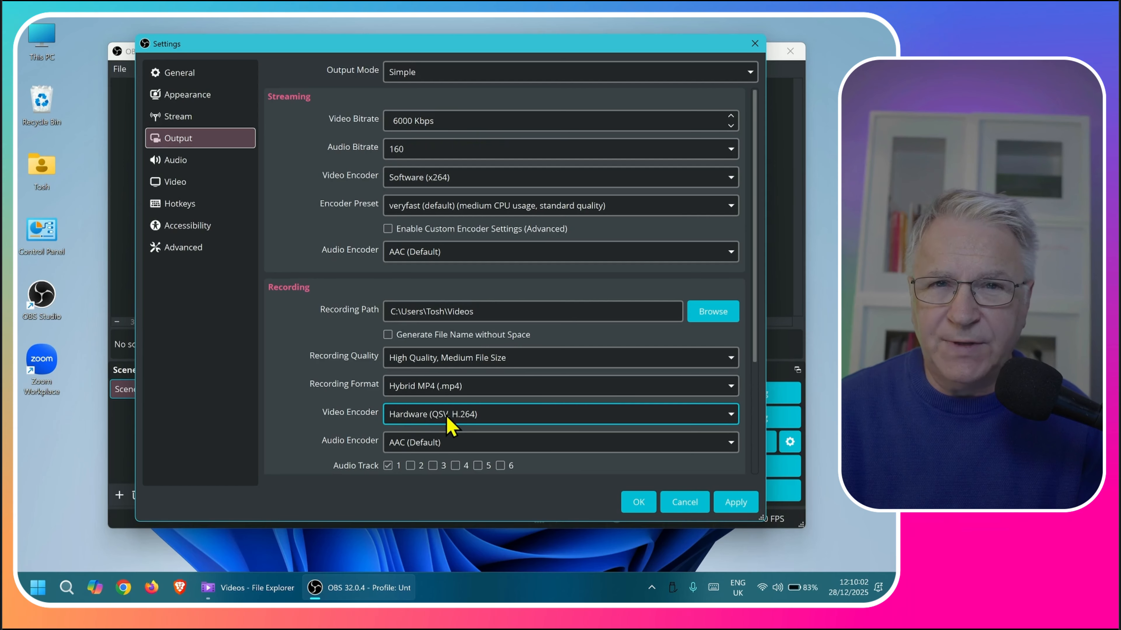
pyautogui.click(430, 78)
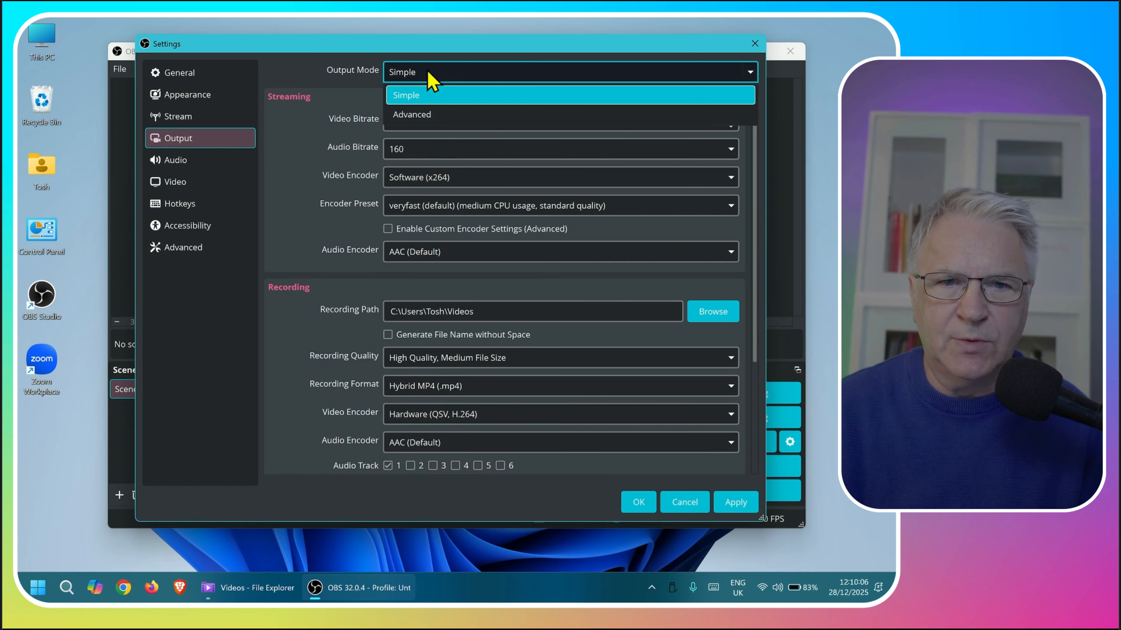
pyautogui.click(429, 114)
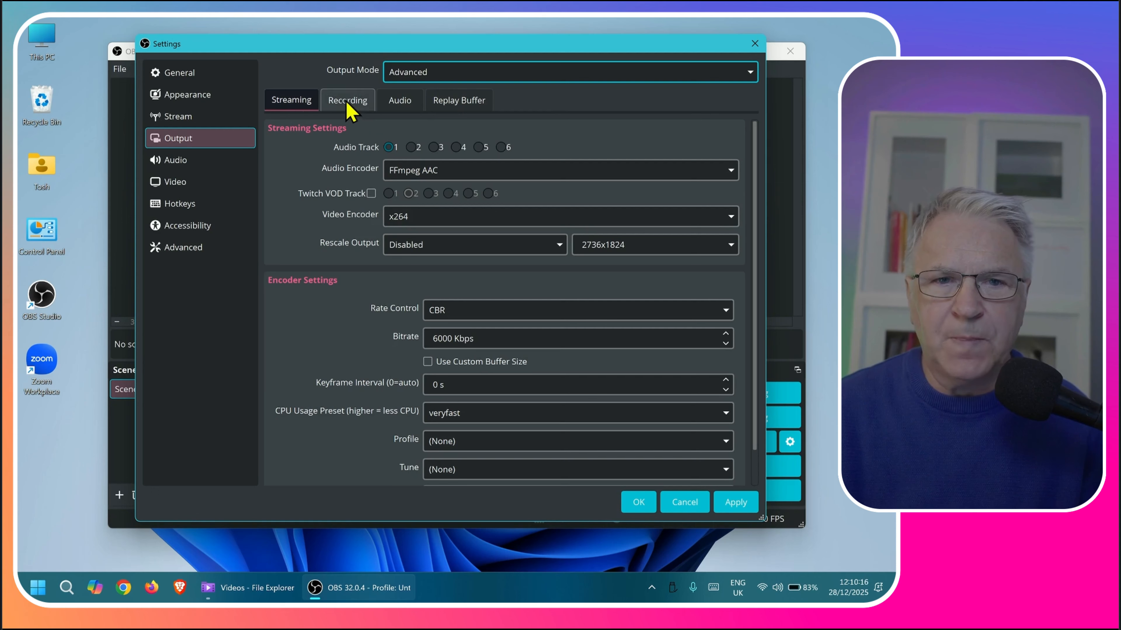
pyautogui.click(435, 221)
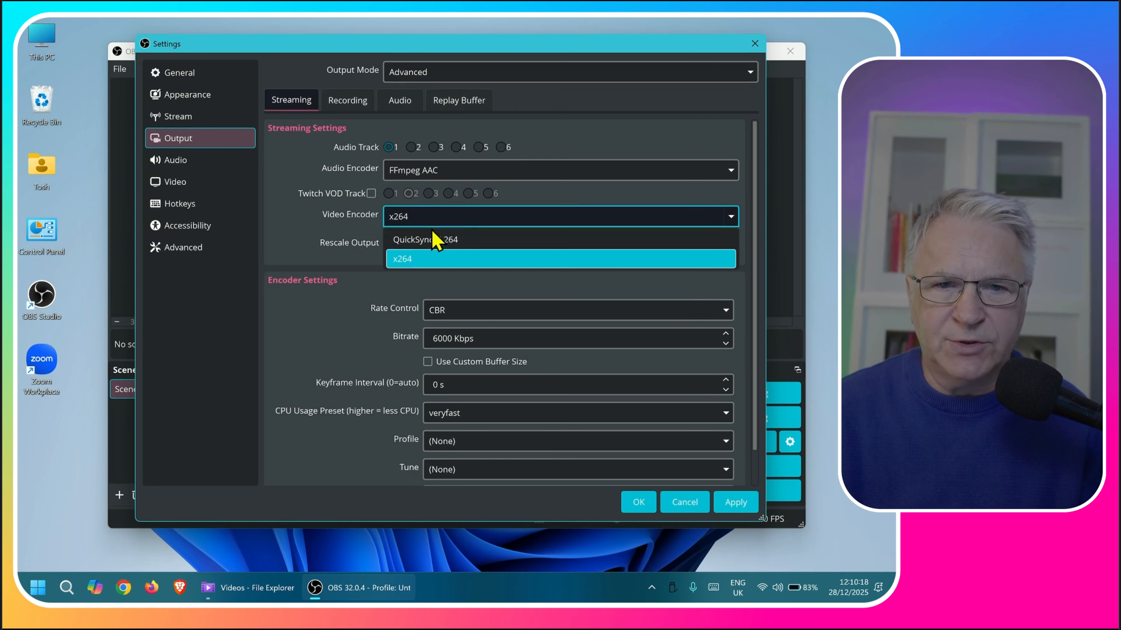
pyautogui.click(434, 238)
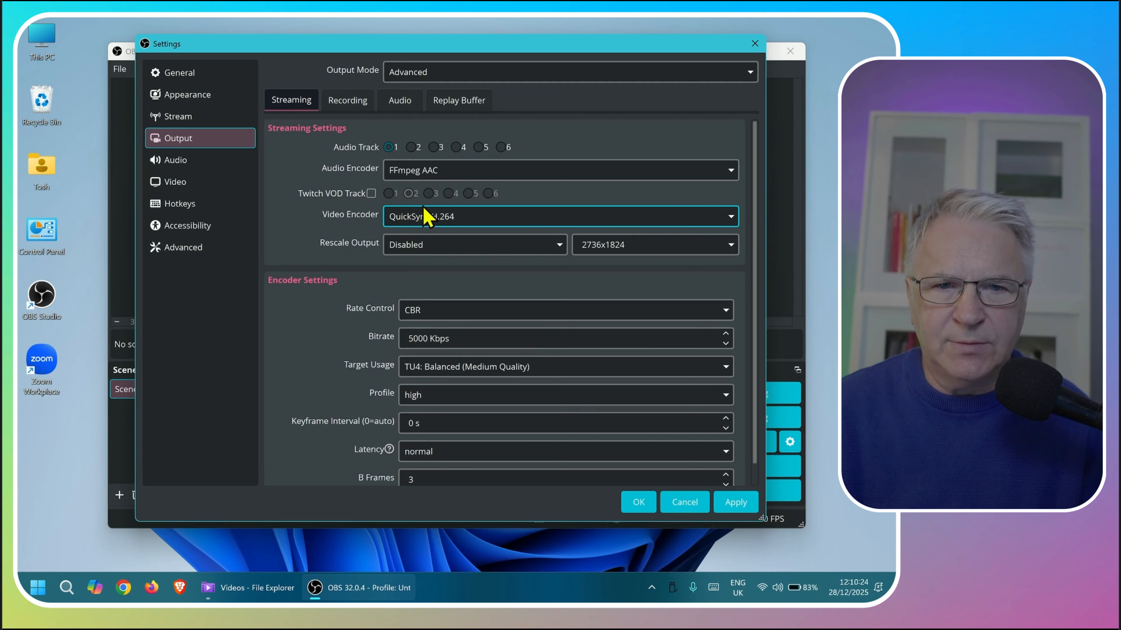
pyautogui.click(434, 230)
pyautogui.click(421, 261)
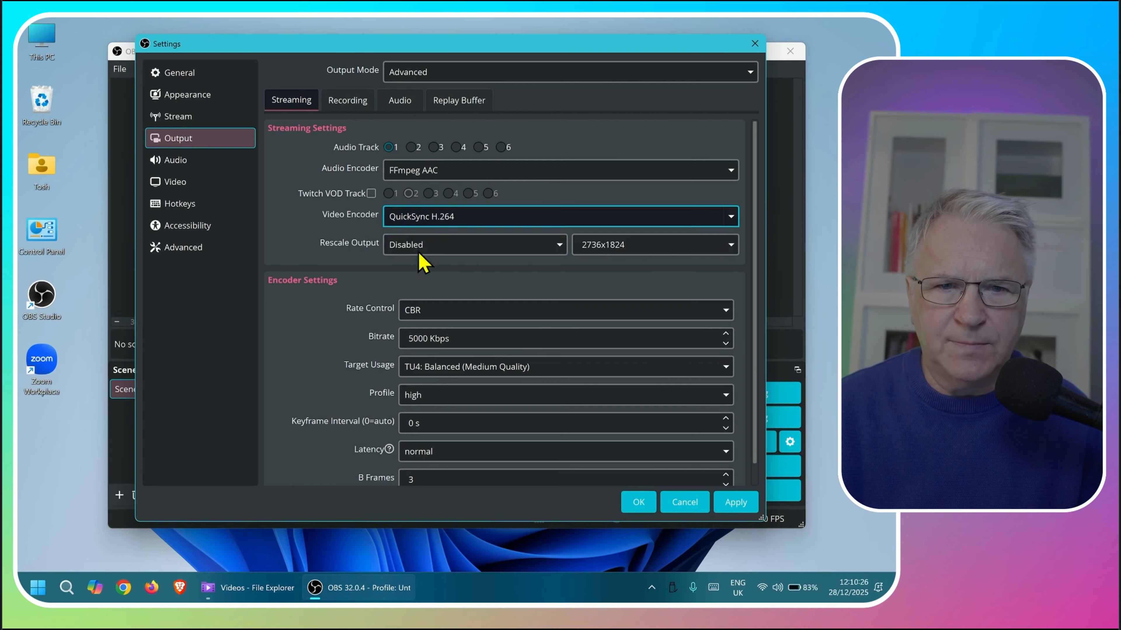
# Step: Set the video encoder for recording to QuickSync H.264 in the advanced output settings
pyautogui.click(344, 101)
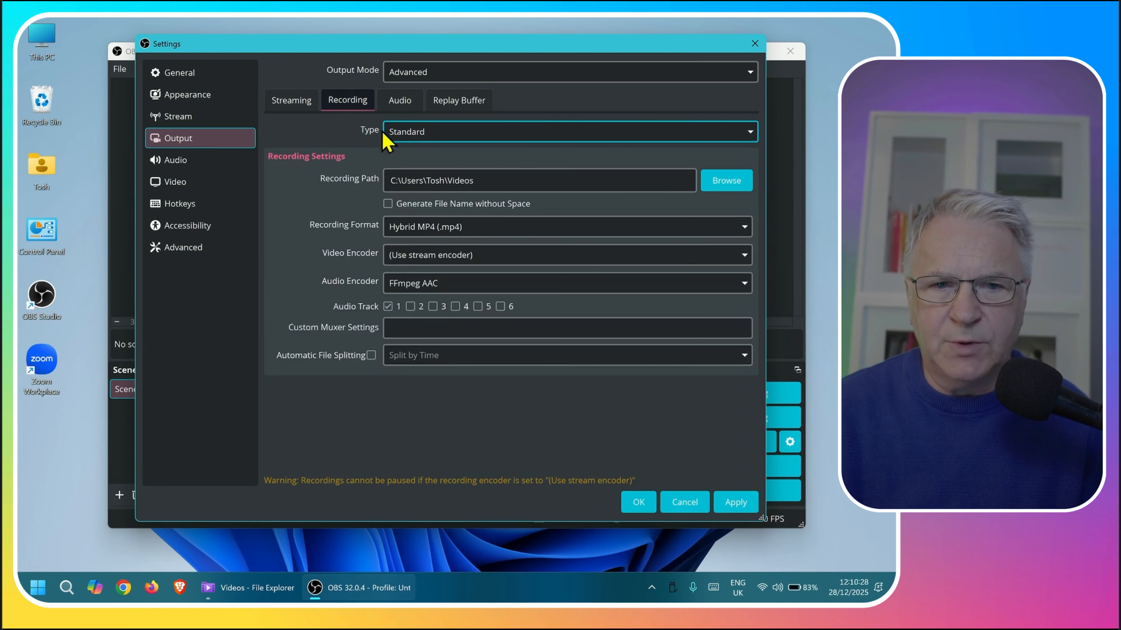
pyautogui.click(437, 256)
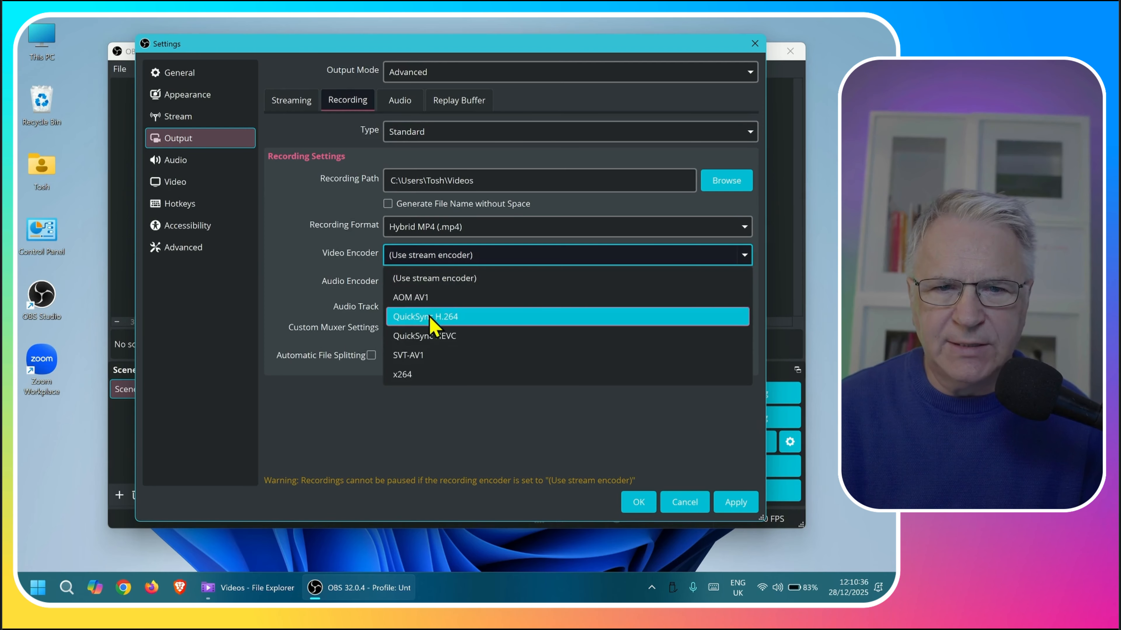
pyautogui.click(430, 317)
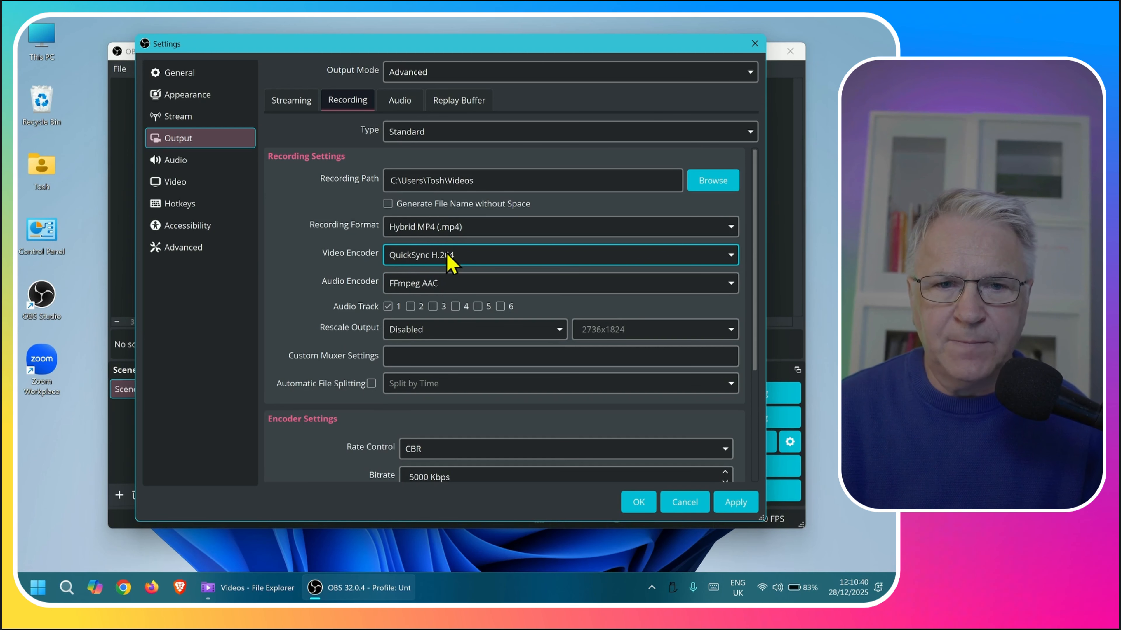
pyautogui.scroll(-5, 304, 294)
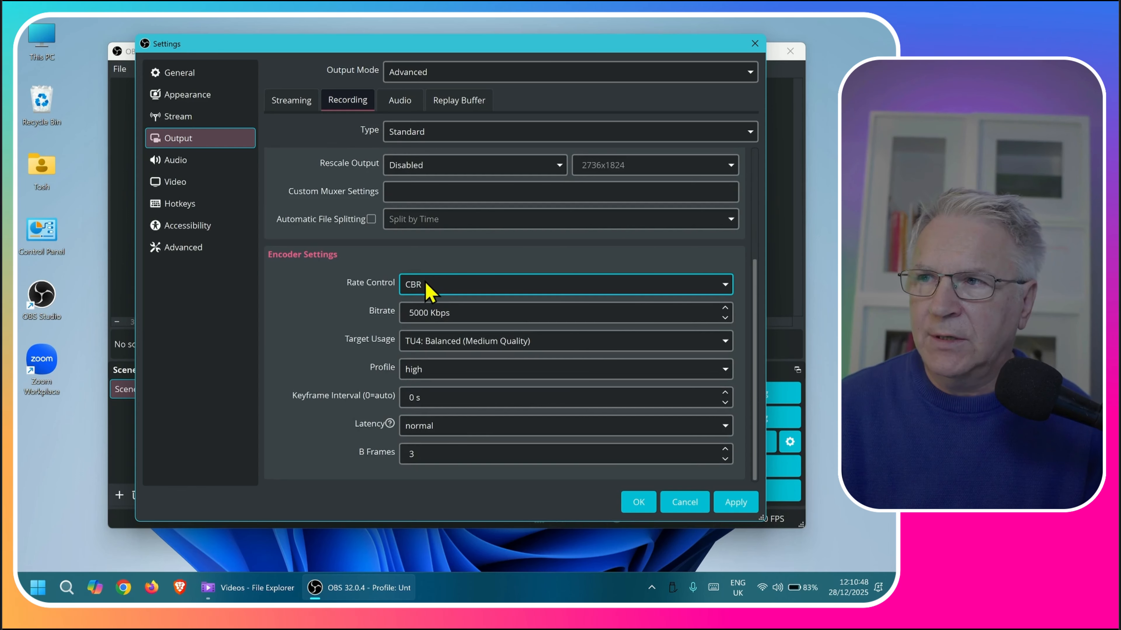
# Step: Set the recording encoder's rate control to CQP with a CQP value of 18, leaving the target usage at TU4: Balanced
pyautogui.click(428, 286)
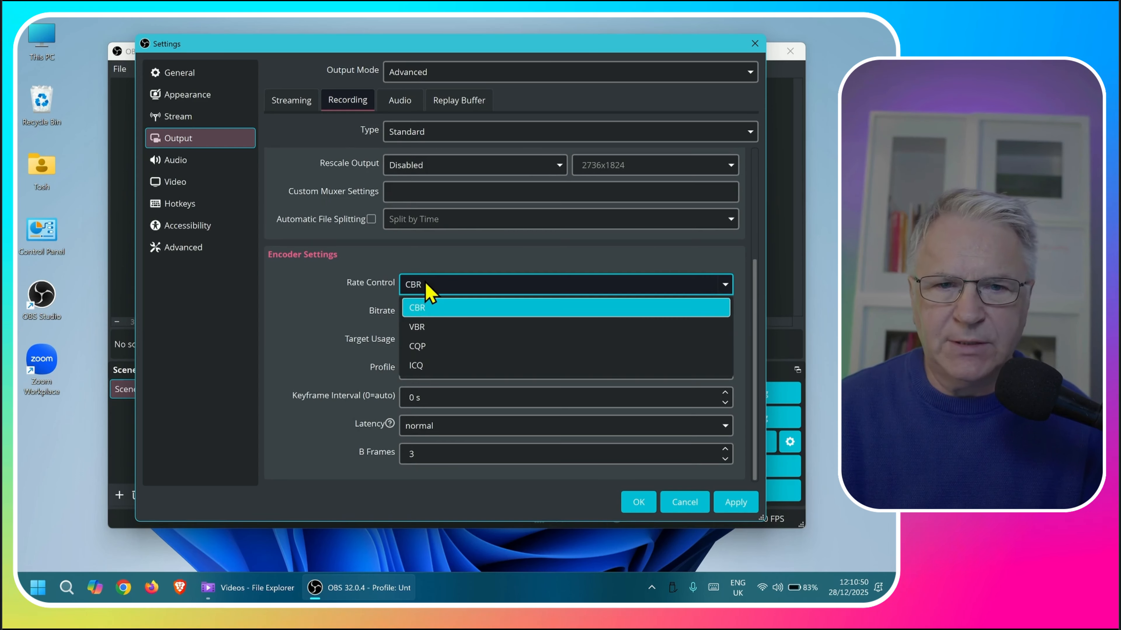
pyautogui.click(434, 346)
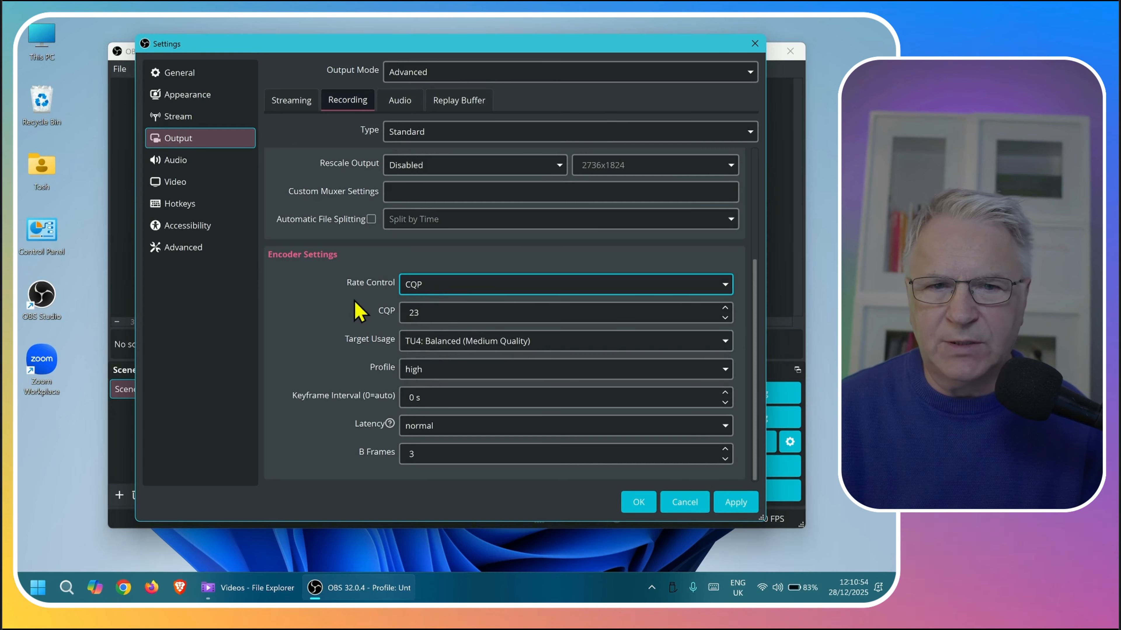
pyautogui.click(725, 318)
pyautogui.click(724, 317)
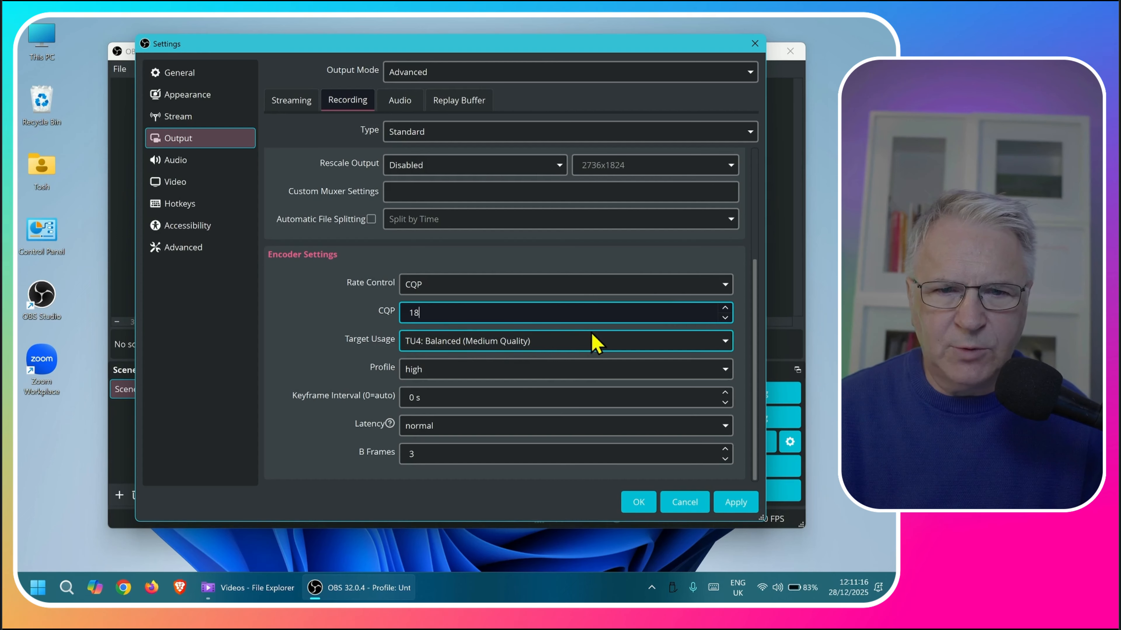
pyautogui.click(726, 343)
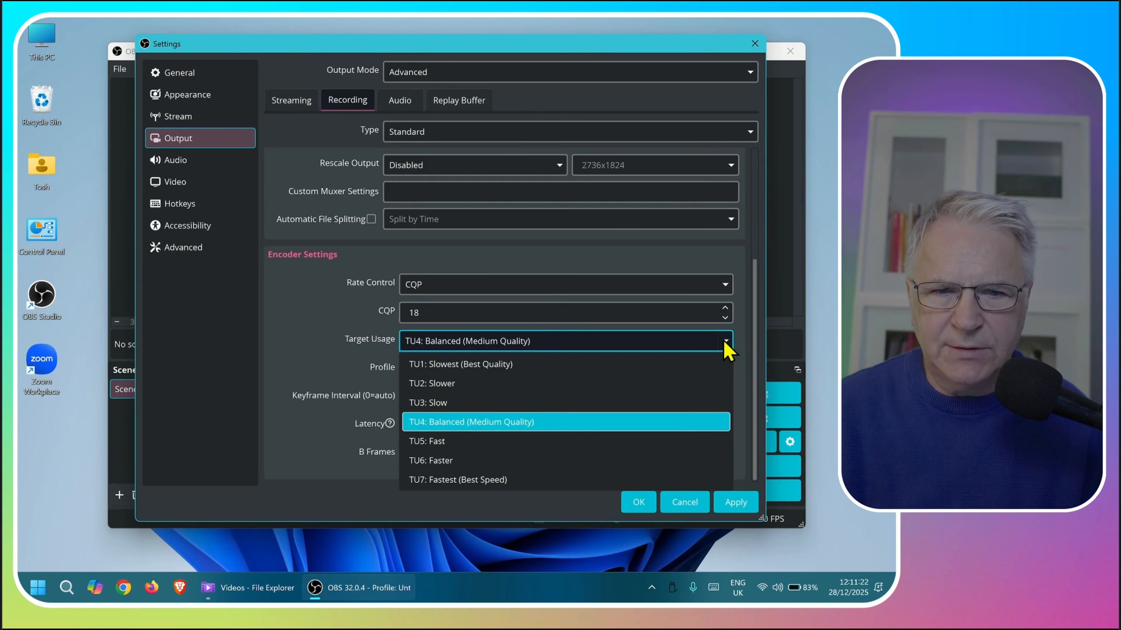
pyautogui.click(726, 344)
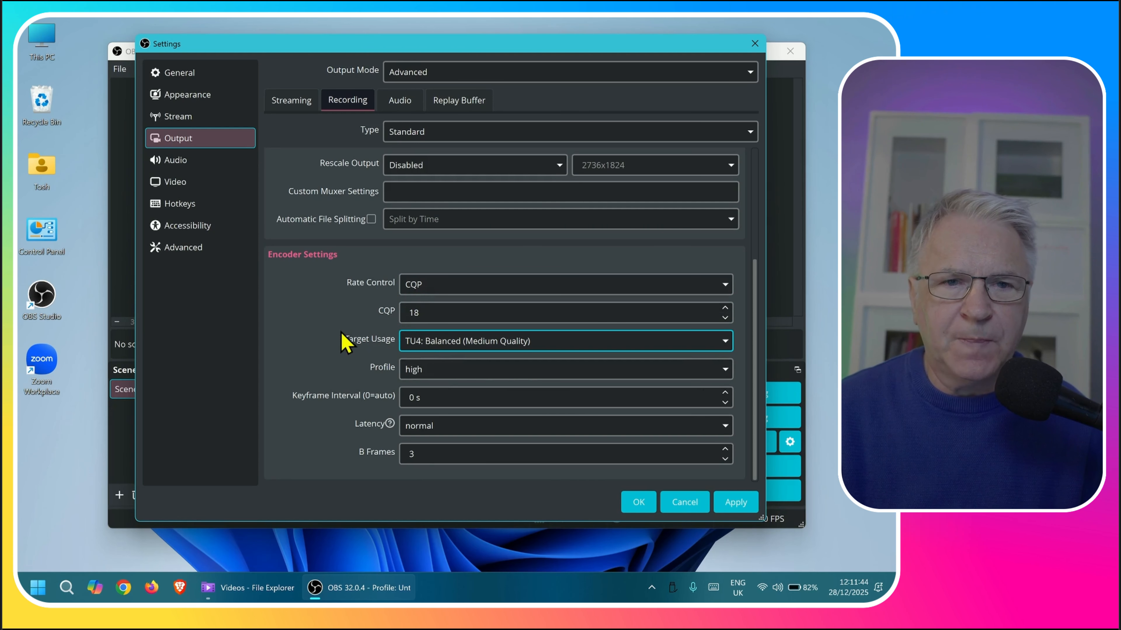
# Step: Set the audio bitrate of output Track 1 to 320
pyautogui.scroll(1, 345, 342)
pyautogui.click(400, 100)
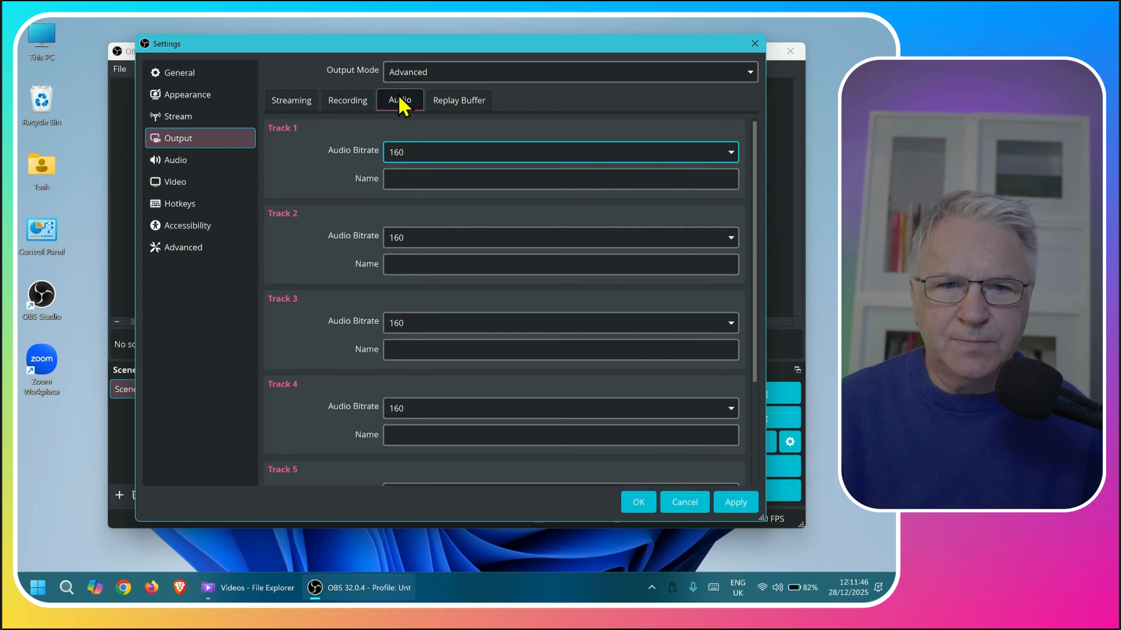
pyautogui.click(730, 152)
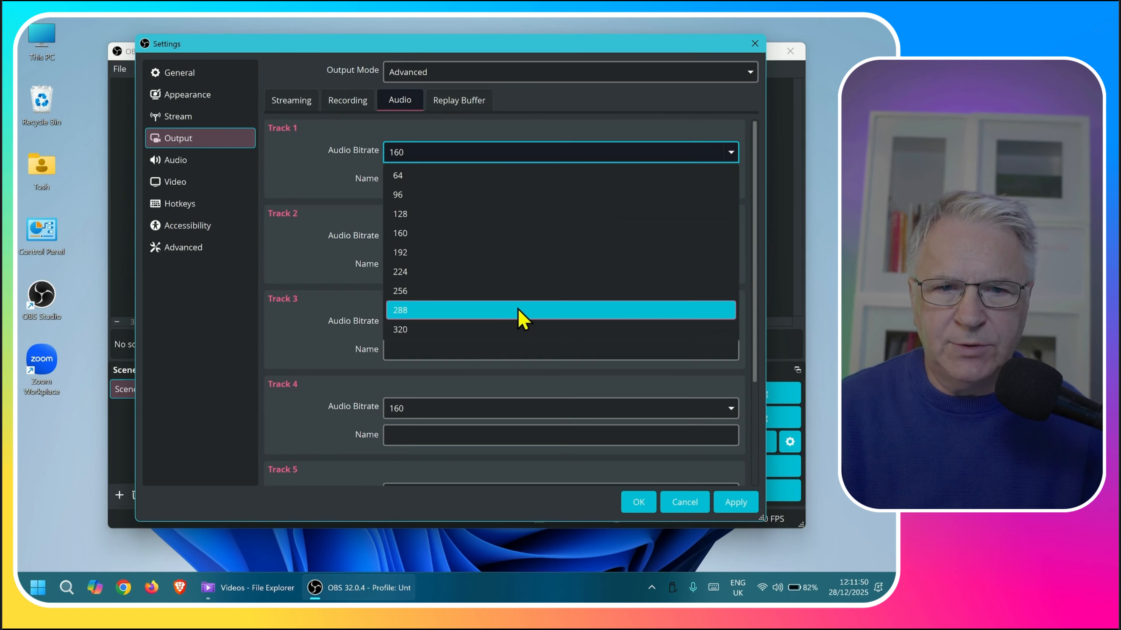
pyautogui.click(503, 331)
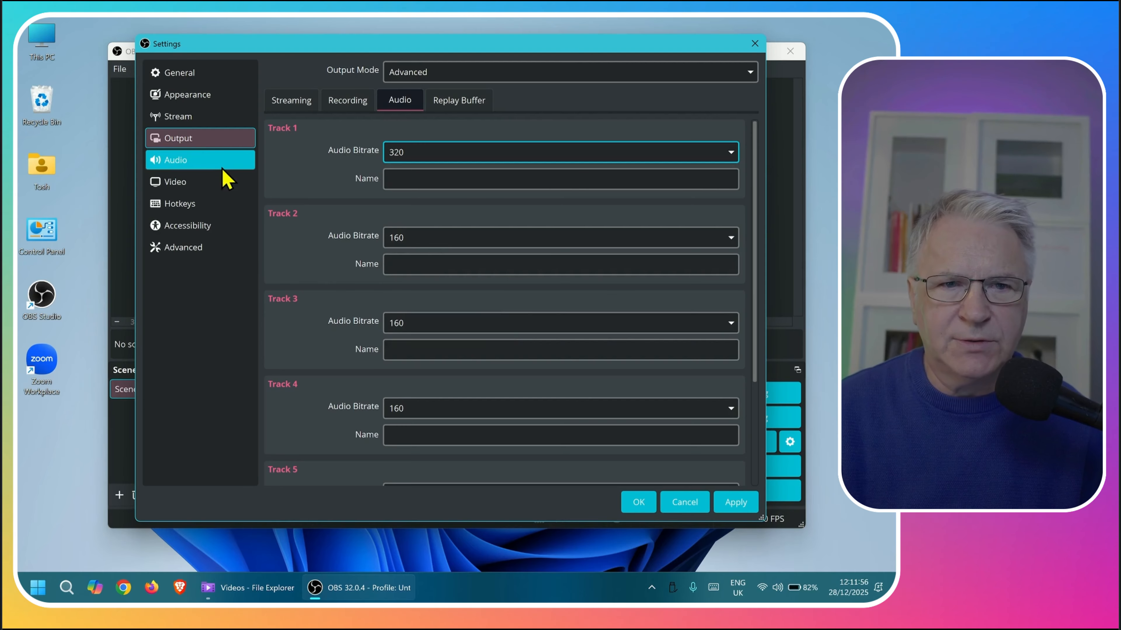
# Step: Check the recording format in the output settings, and enable automatic remuxing to mp4 in the advanced settings, applying the change
pyautogui.click(194, 162)
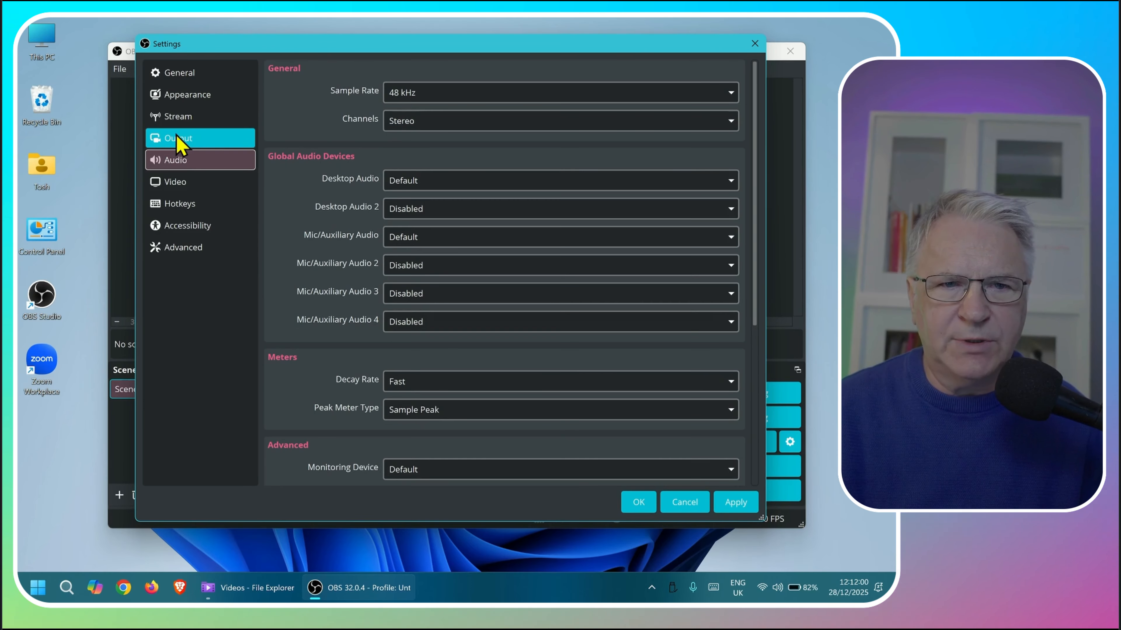
pyautogui.click(193, 248)
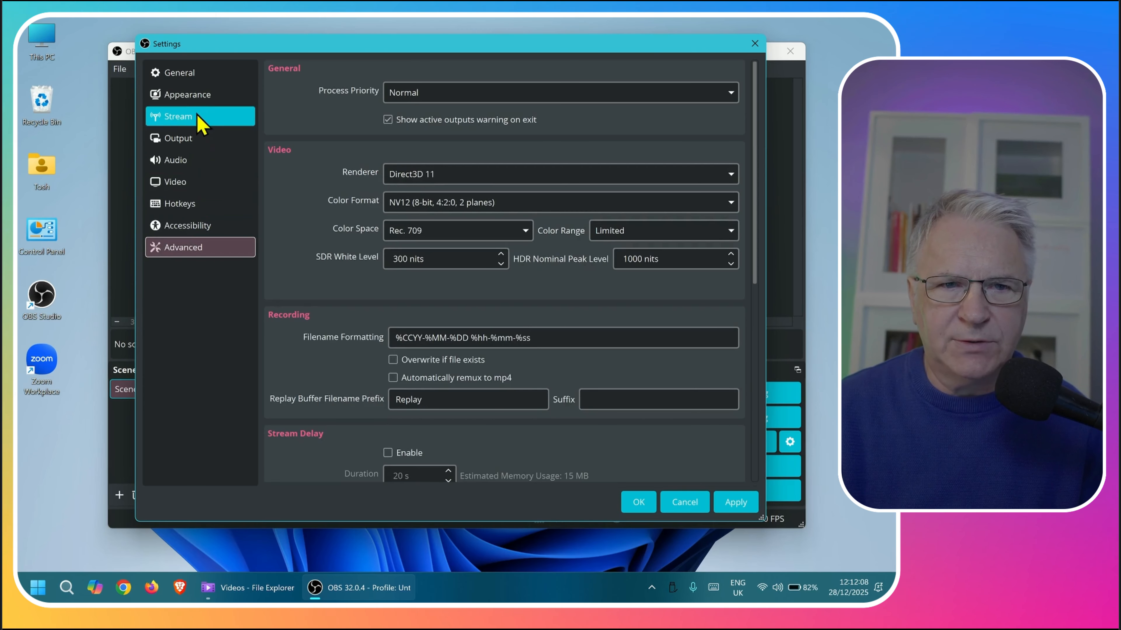
pyautogui.click(193, 146)
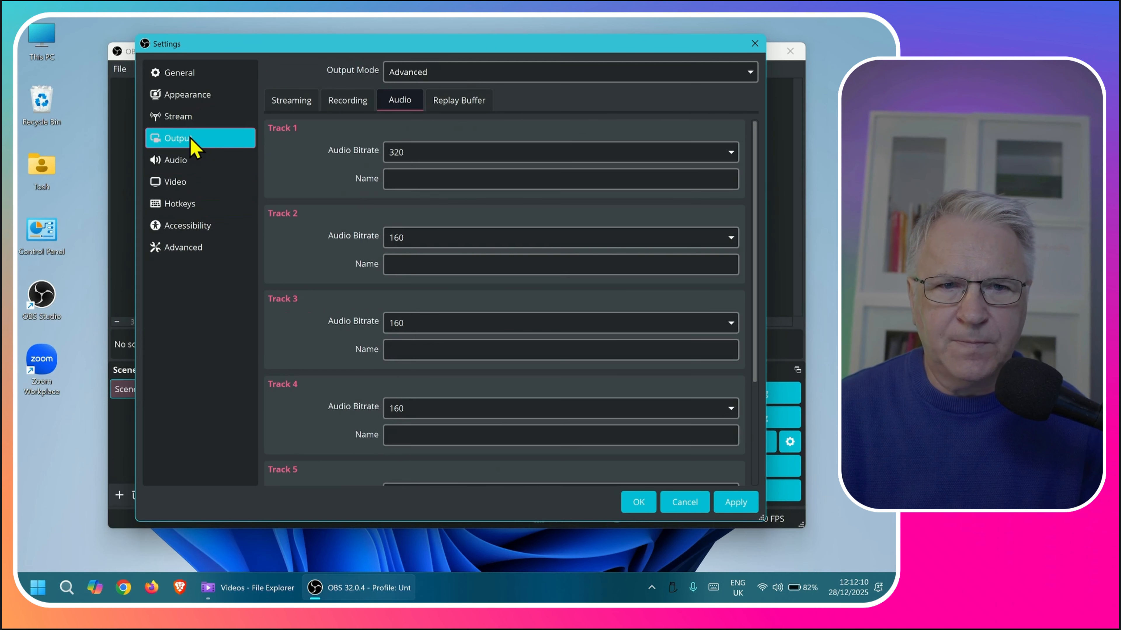
pyautogui.click(347, 101)
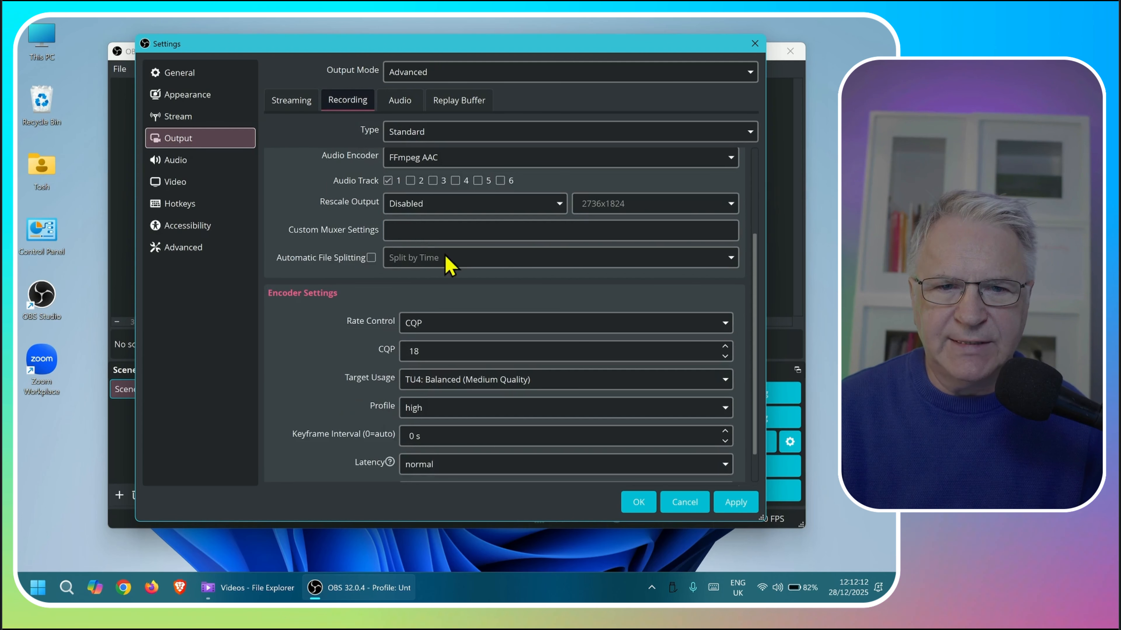
pyautogui.scroll(1, 520, 265)
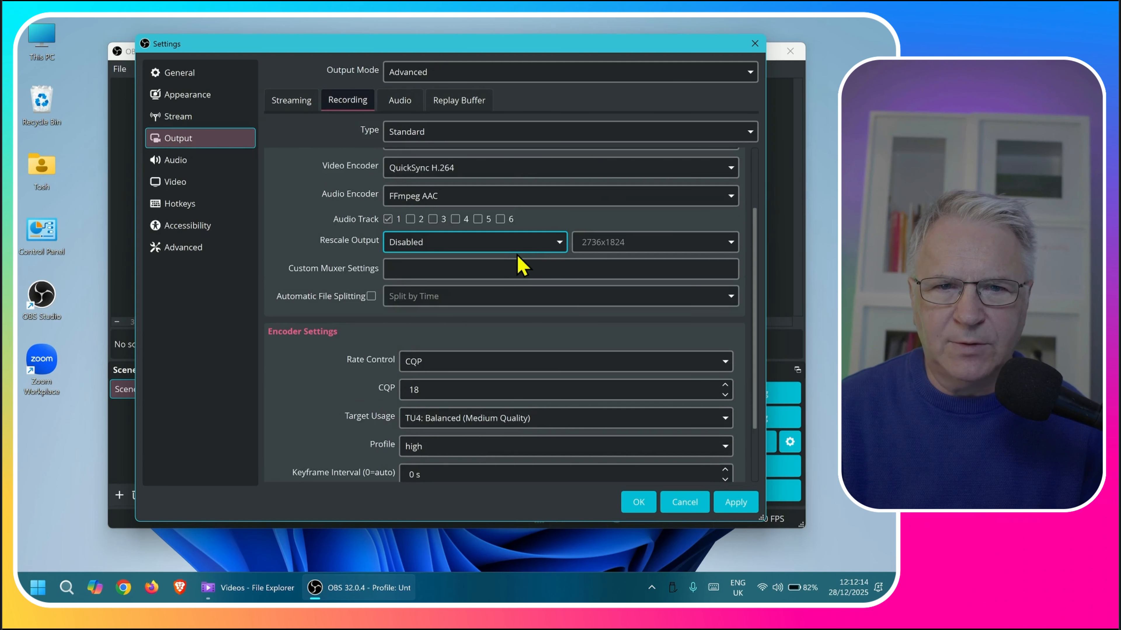
pyautogui.scroll(3, 521, 265)
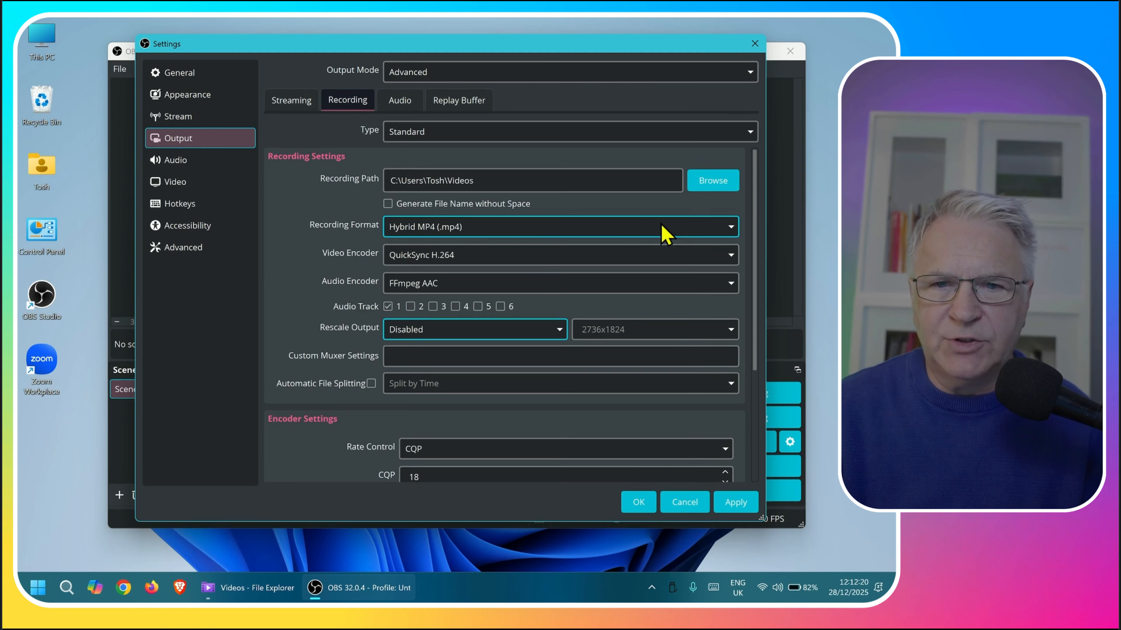
pyautogui.click(183, 247)
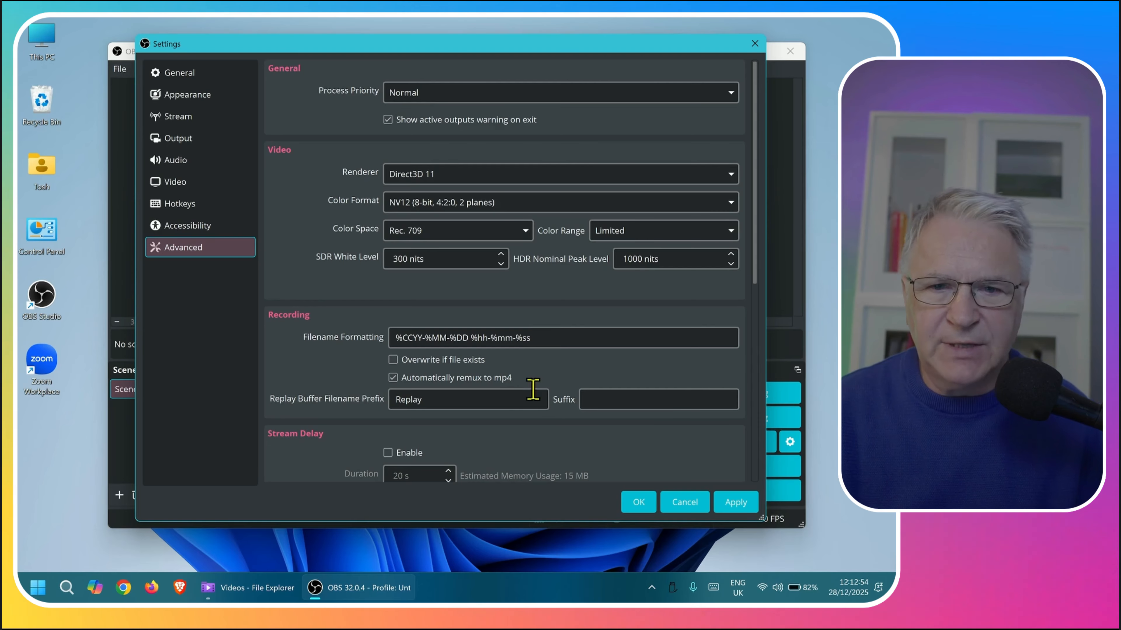
pyautogui.click(737, 507)
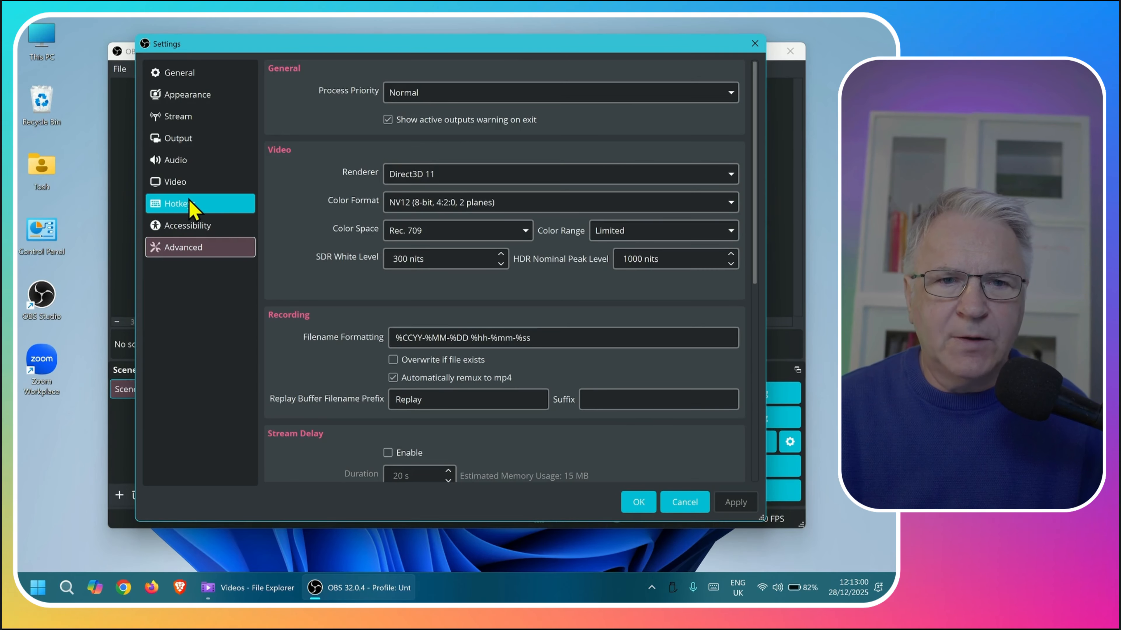
# Step: Assign the hotkey Alt + R to Start Recording and Ctrl + Alt + S to Stop Recording
pyautogui.click(194, 207)
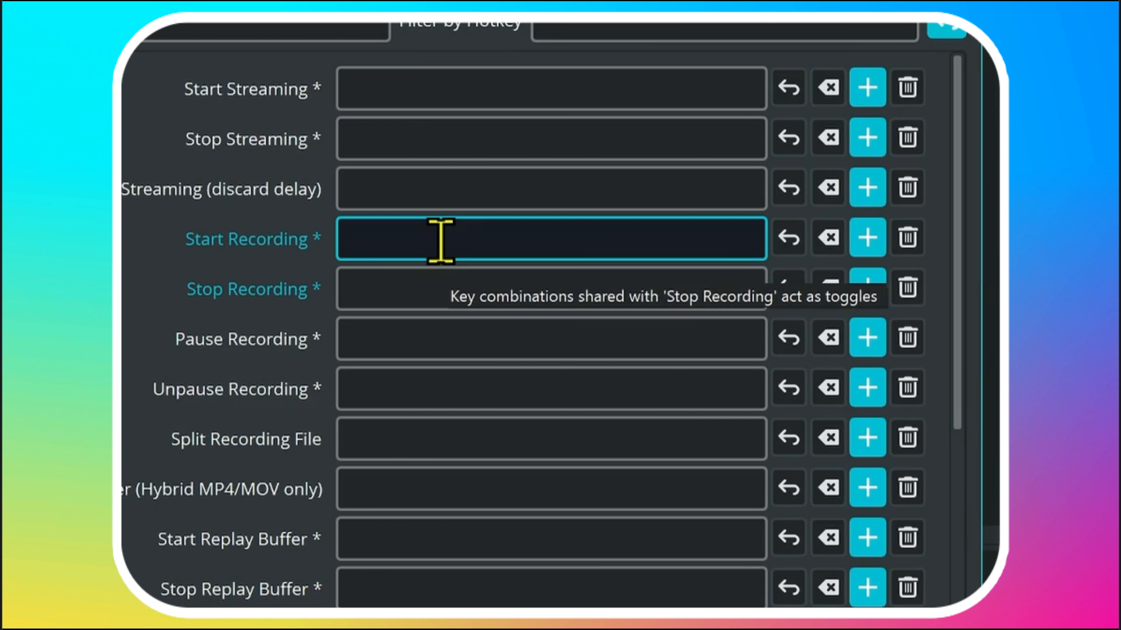
pyautogui.hotkey('alt', 'r')
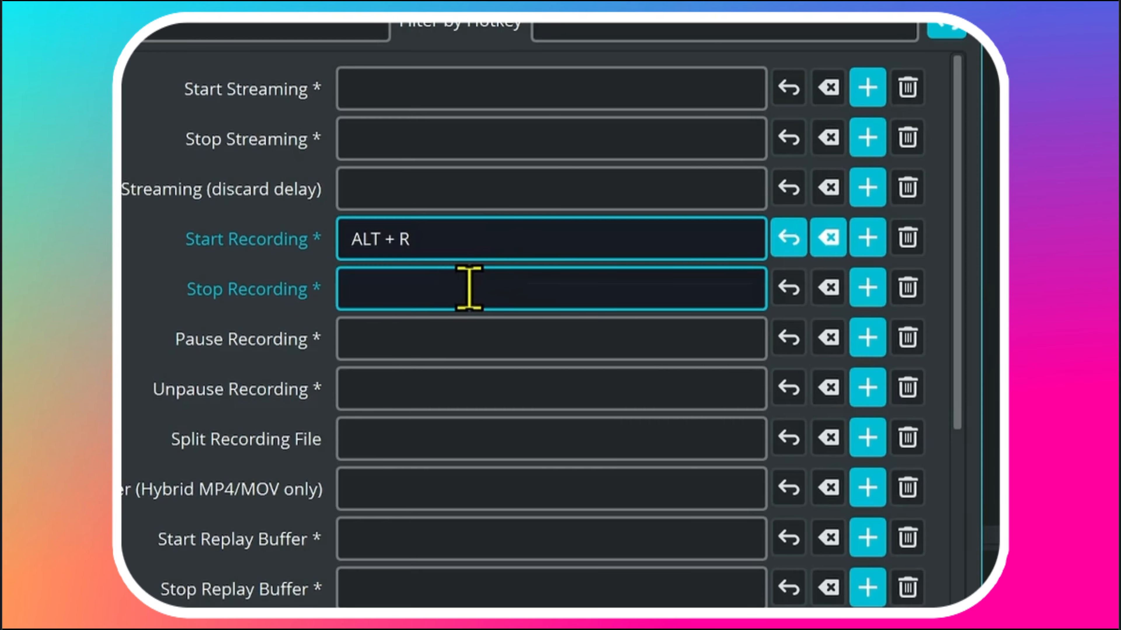
pyautogui.click(466, 287)
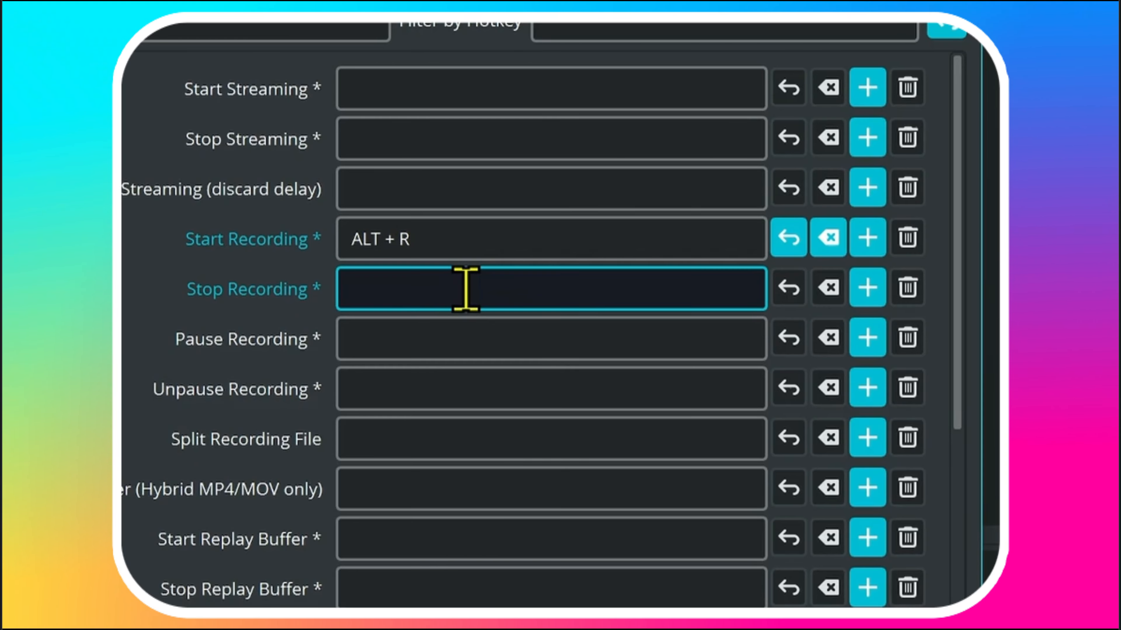
pyautogui.hotkey('ctrl', 'alt', 's')
# Step: Assign the hotkey Alt + P to Pause Recording and Alt + U to Unpause Recording, and save the settings
pyautogui.click(437, 336)
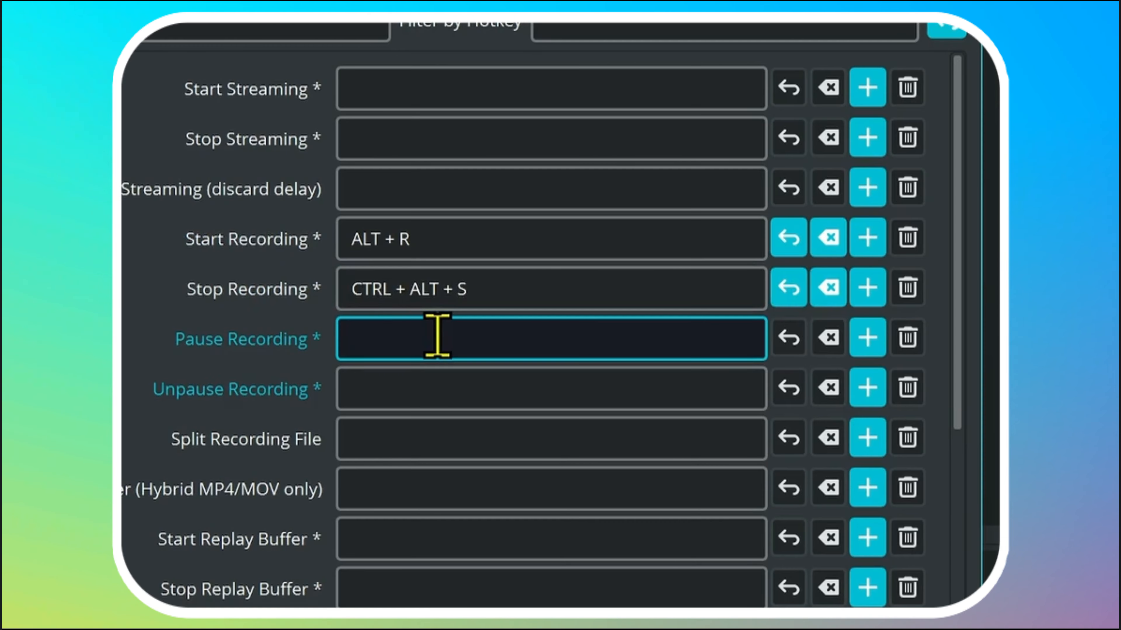
pyautogui.hotkey('alt', 'p')
pyautogui.click(437, 375)
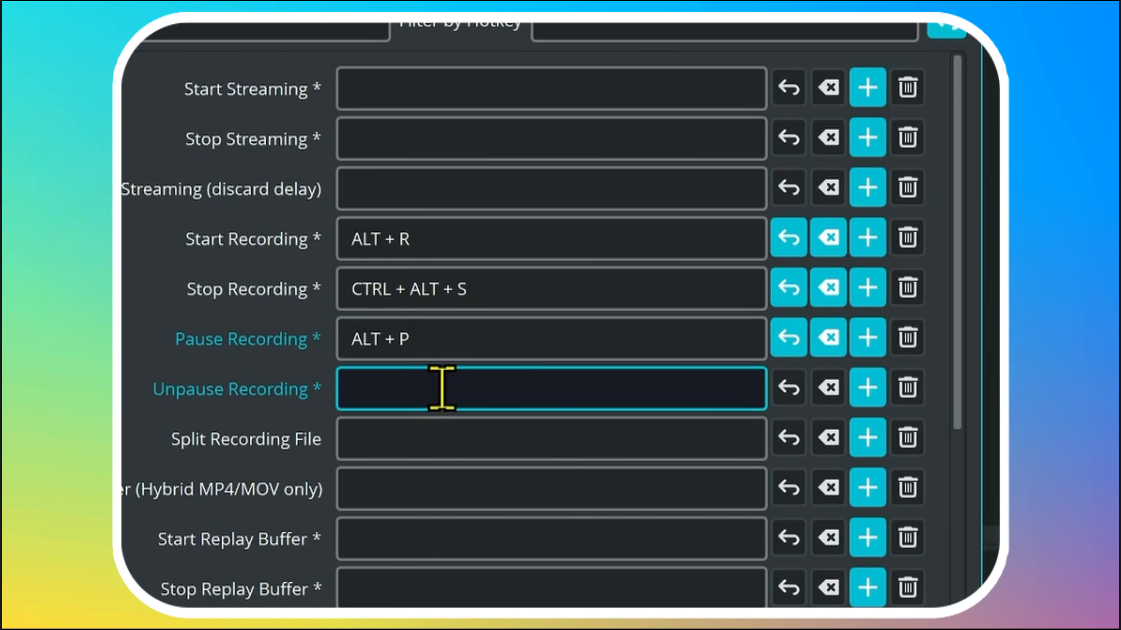
pyautogui.hotkey('alt', 'u')
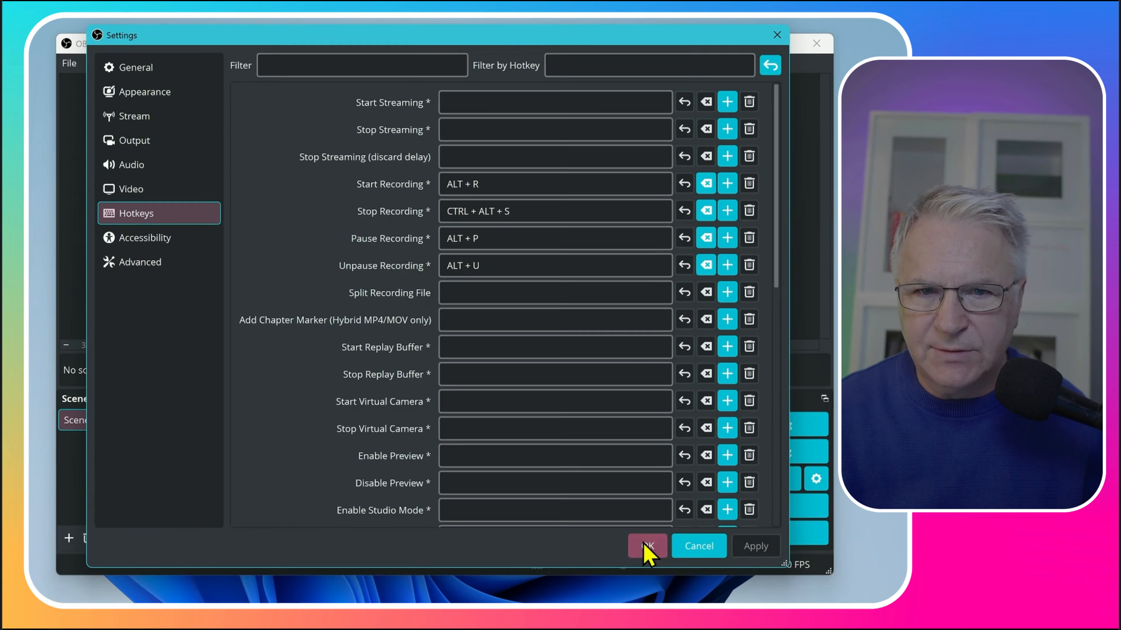
pyautogui.click(645, 548)
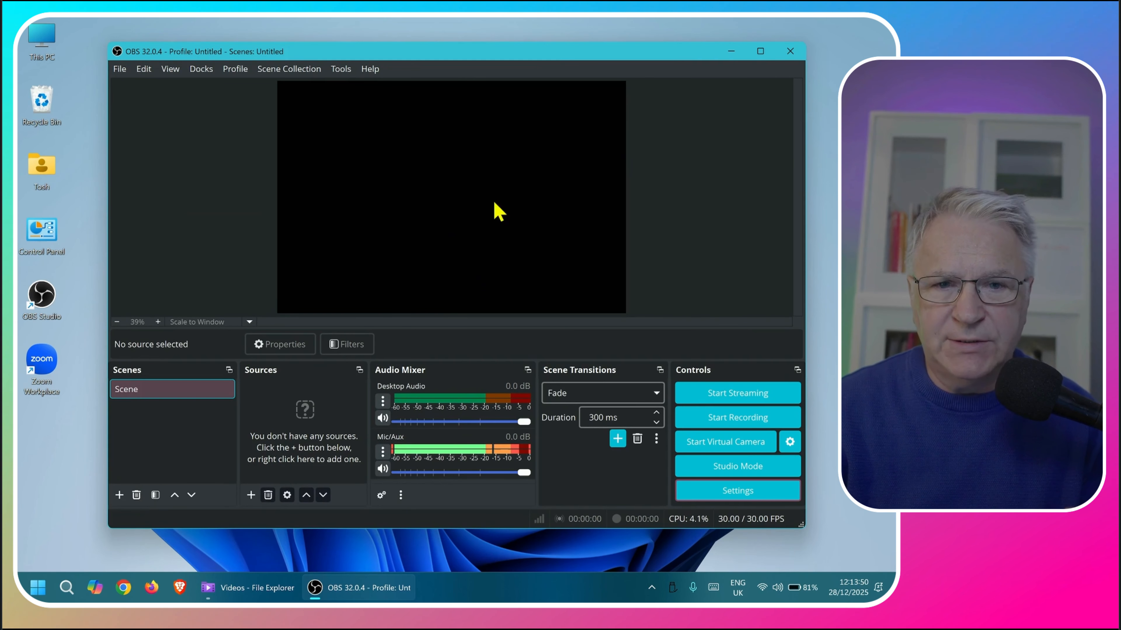
# Step: Set the mixer volumes to -10.4 dB for Mic/Aux and 0.0 dB for Desktop Audio, and review the advanced audio properties
pyautogui.moveTo(523, 472); pyautogui.dragTo(480, 472)
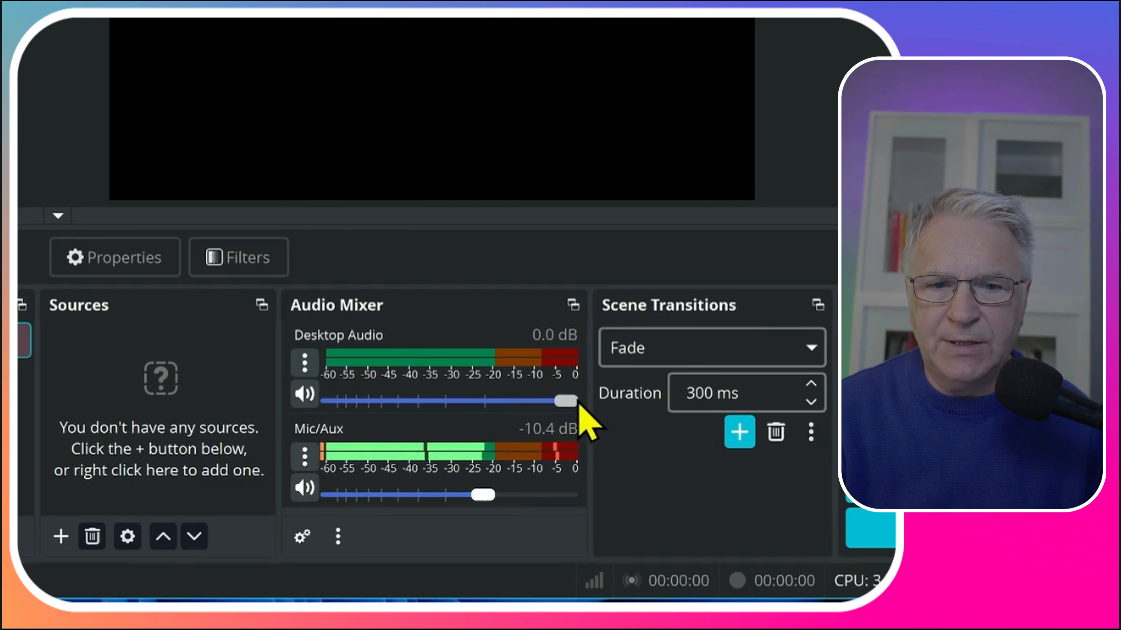
pyautogui.moveTo(566, 400); pyautogui.dragTo(591, 407)
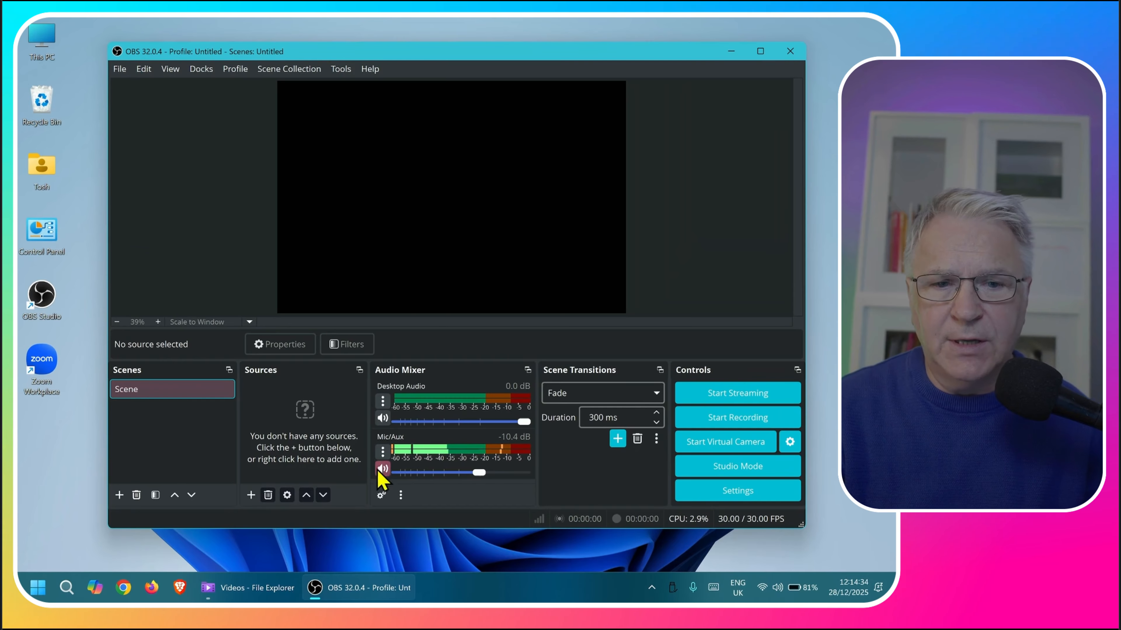
pyautogui.click(382, 496)
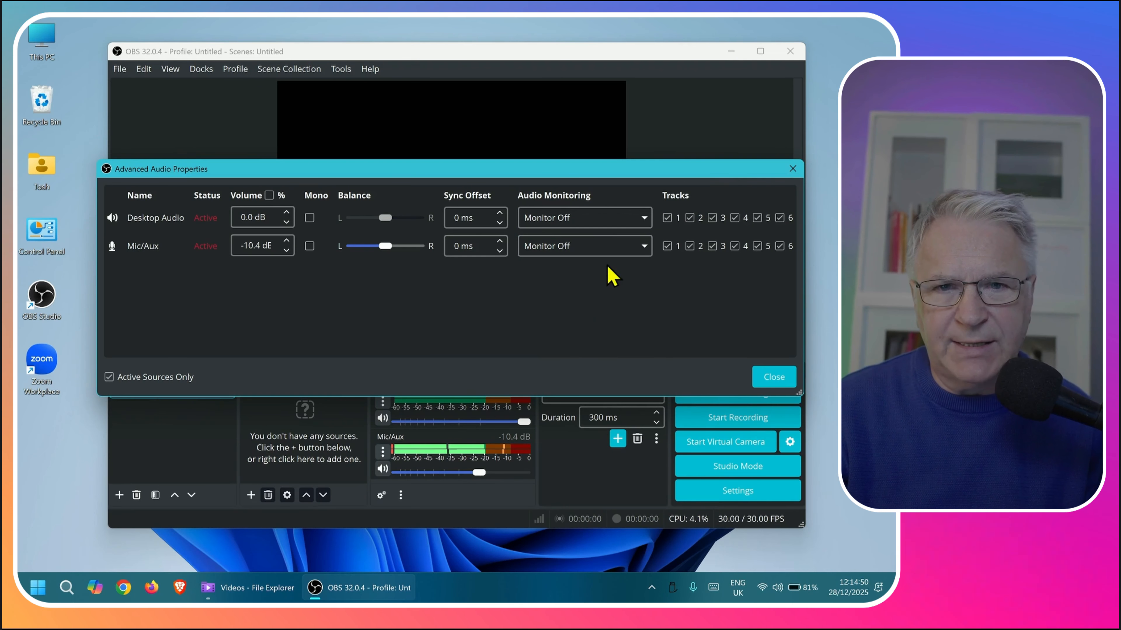
pyautogui.click(792, 168)
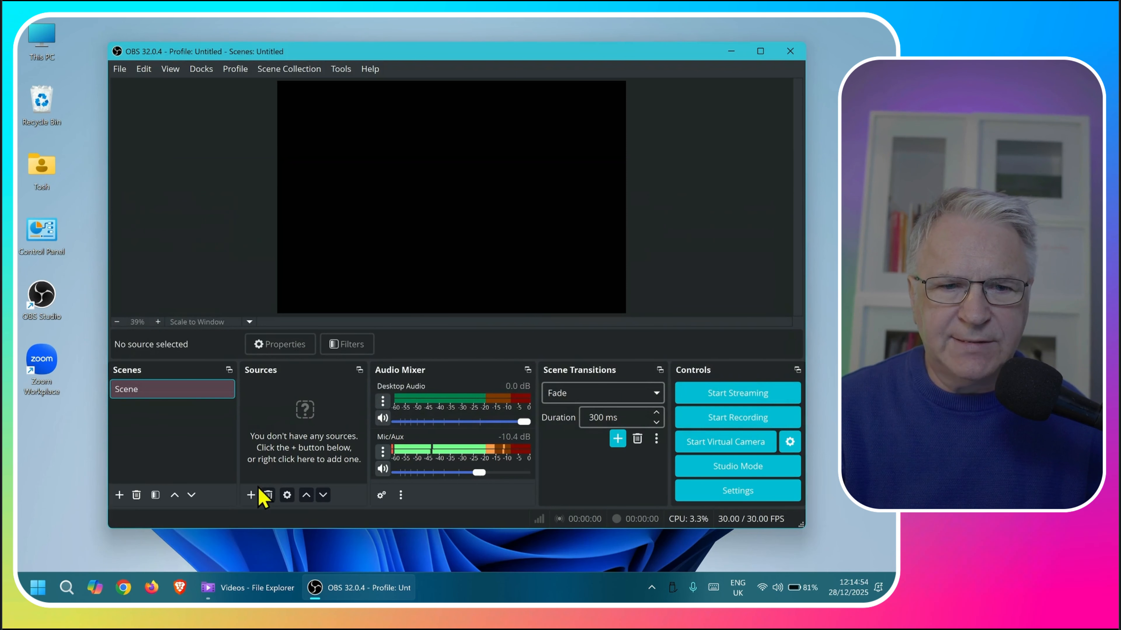
# Step: Add a new Display Capture source to the scene and select the 2736x1824 primary monitor as its display
pyautogui.click(250, 495)
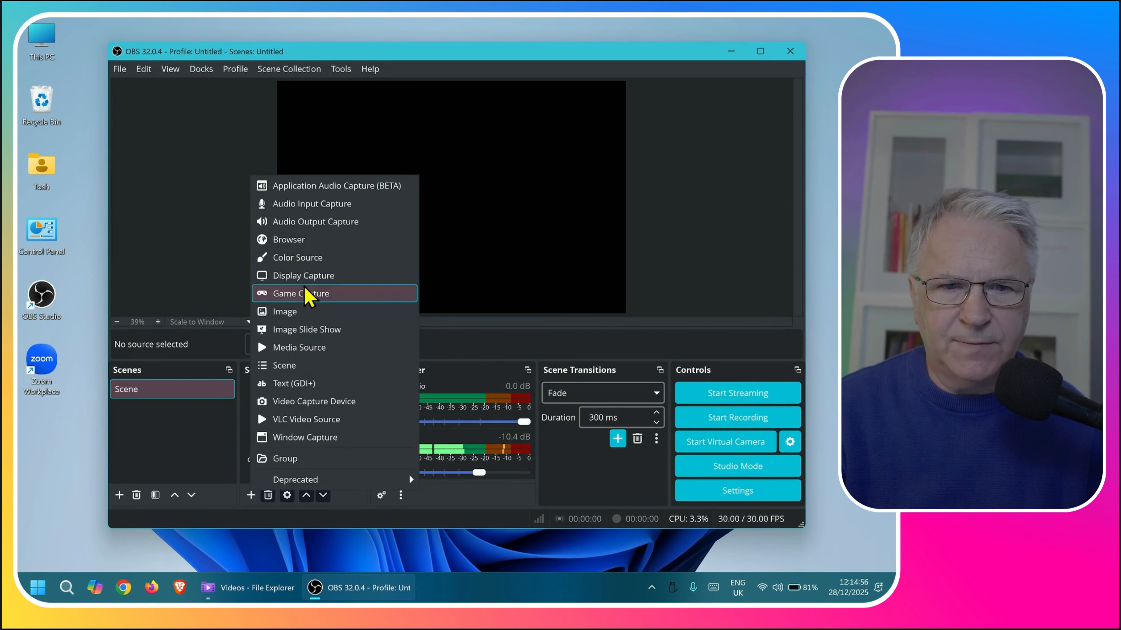
pyautogui.click(290, 277)
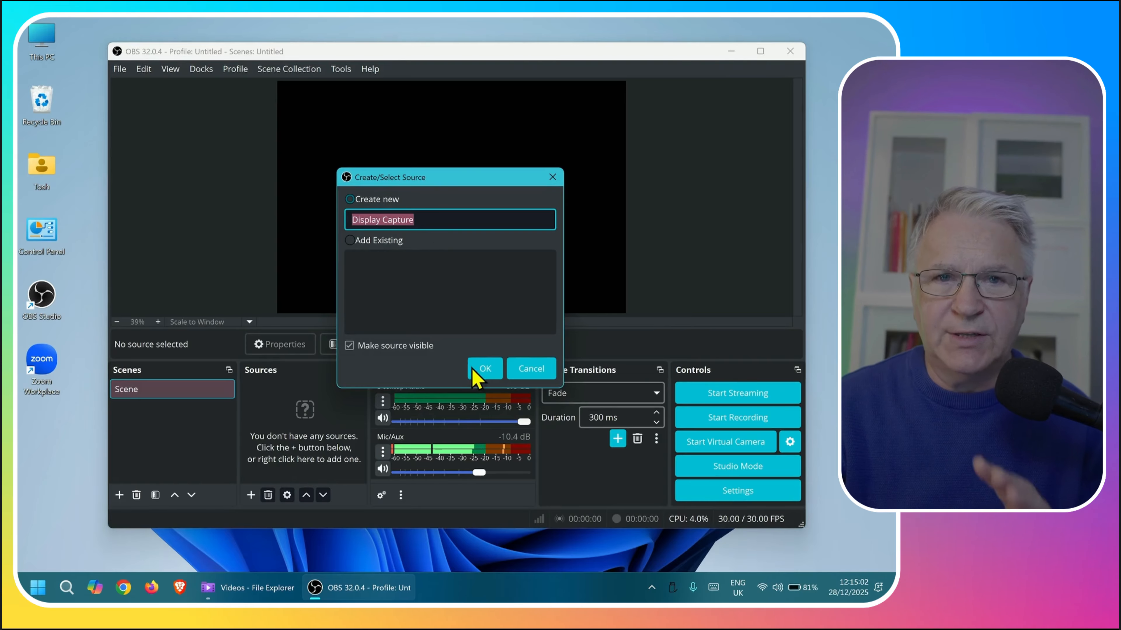
pyautogui.click(484, 369)
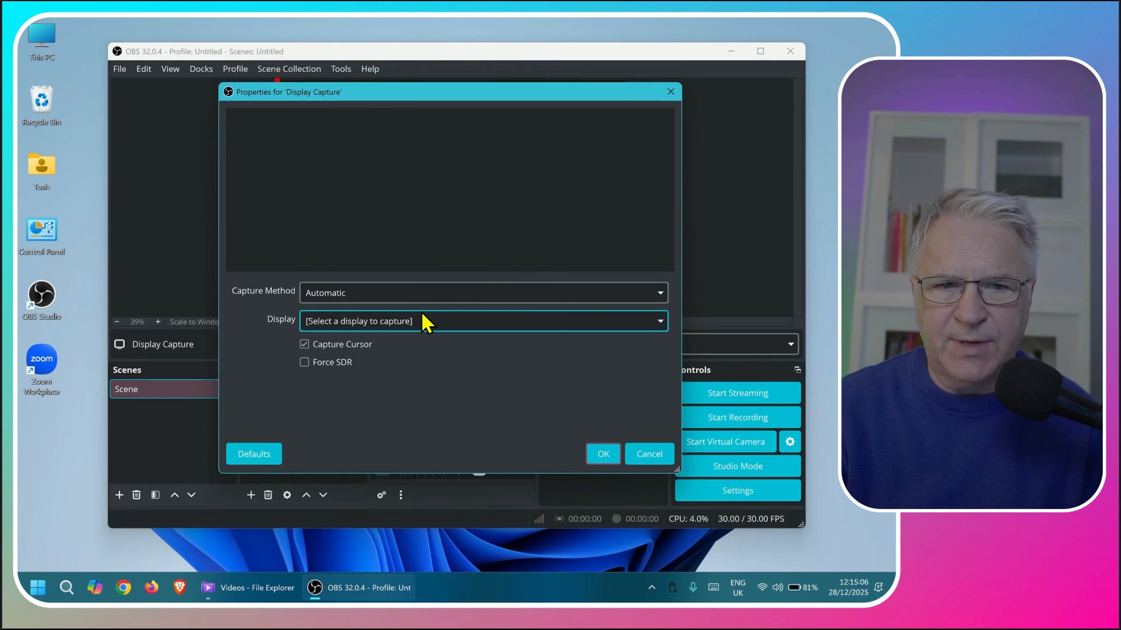
pyautogui.click(423, 325)
pyautogui.click(409, 367)
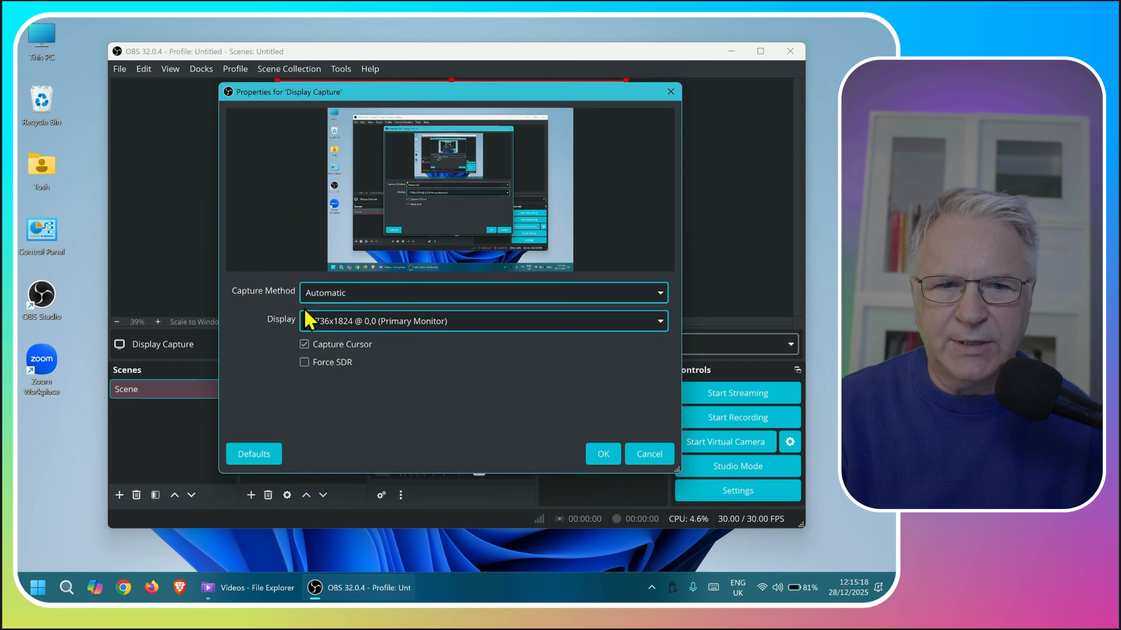
# Step: Turn off Capture Cursor in the display source's properties, and move the program window lower on the desktop
pyautogui.click(304, 344)
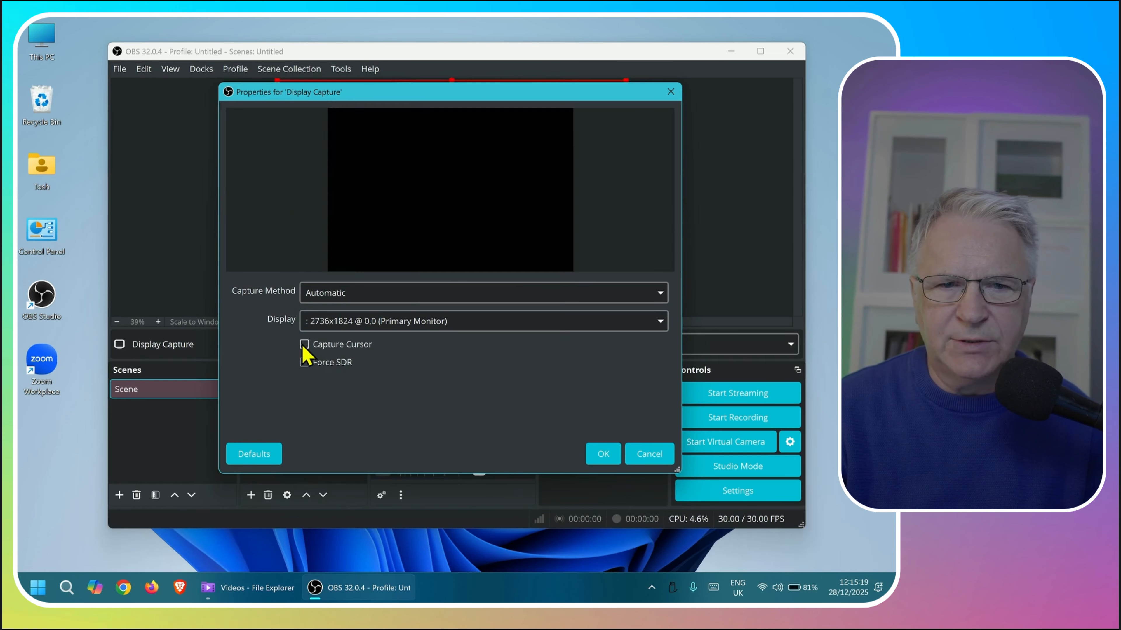
pyautogui.click(608, 456)
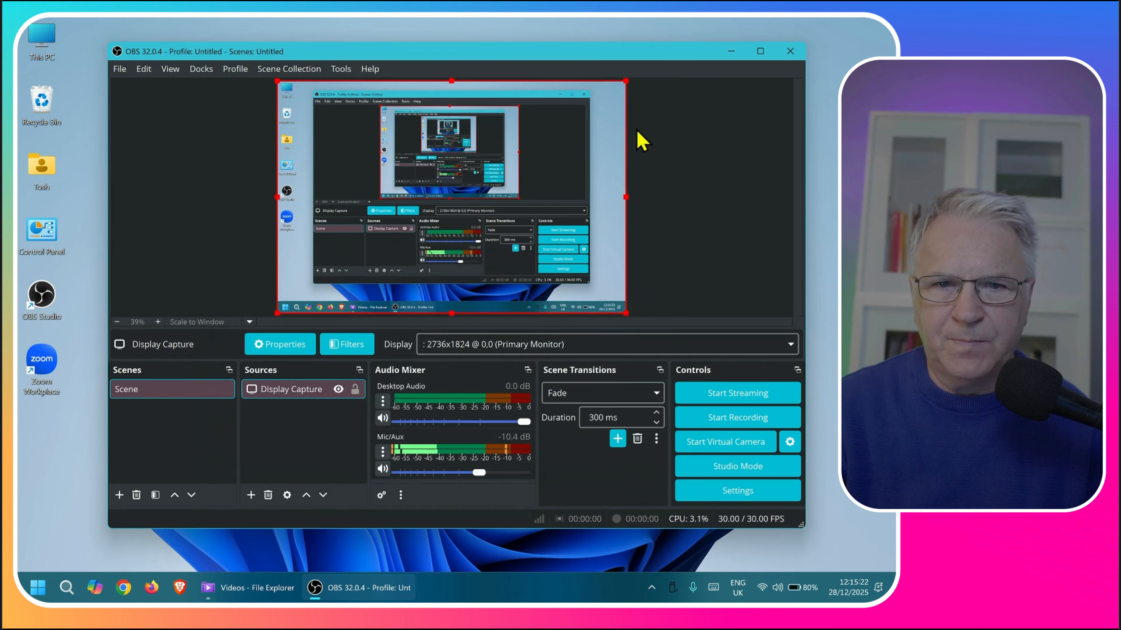
pyautogui.click(670, 137)
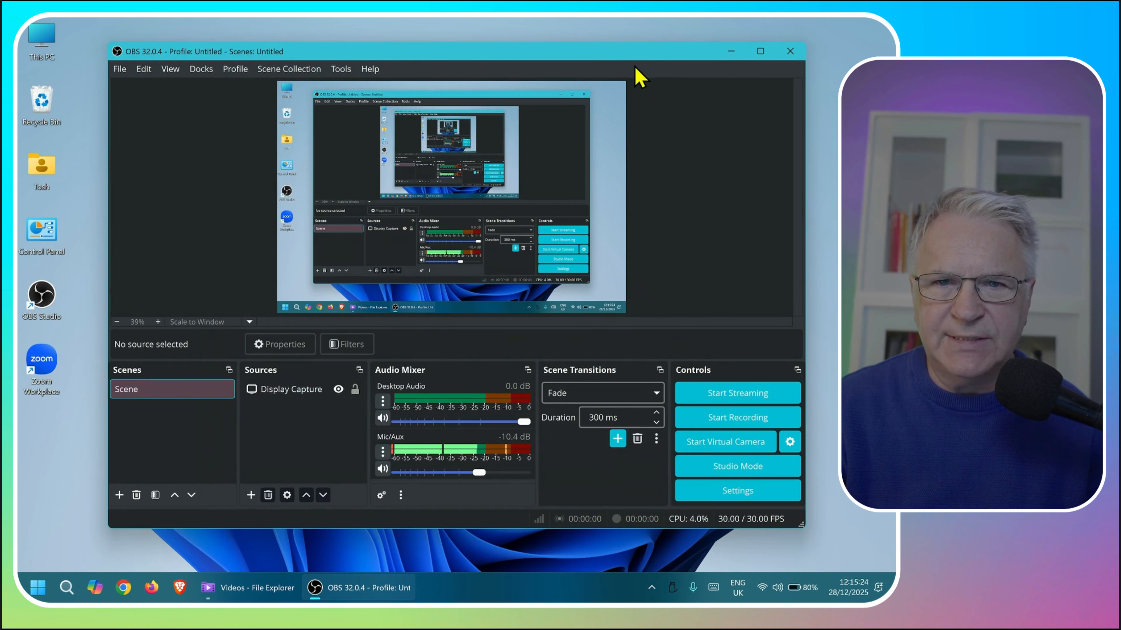
pyautogui.moveTo(635, 57); pyautogui.dragTo(616, 102)
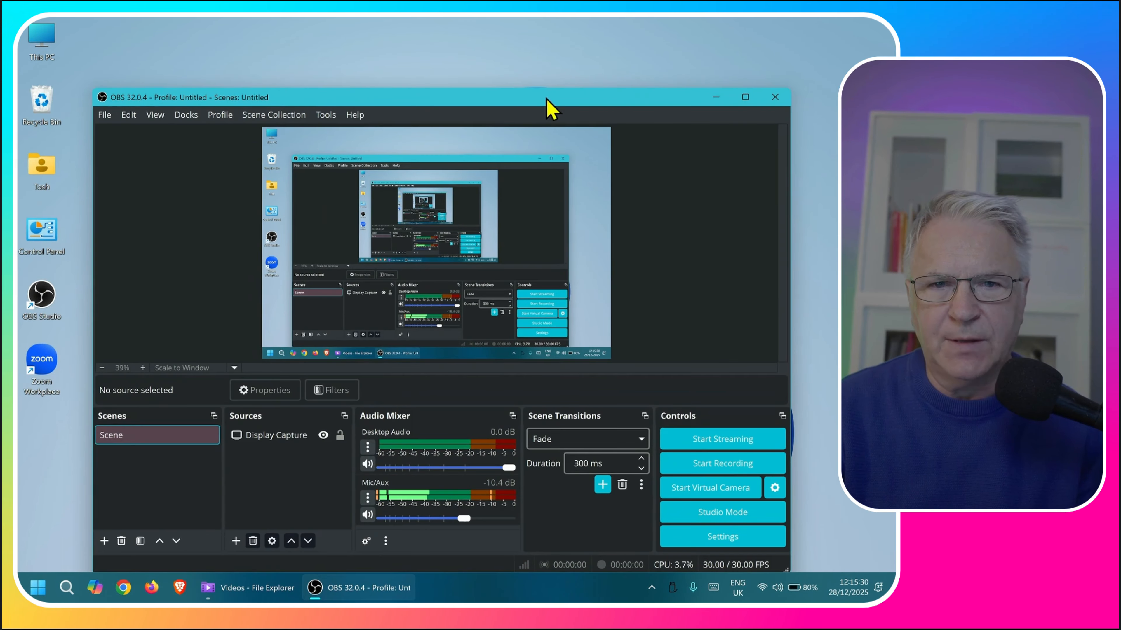
# Step: Enable hiding OBS windows from screen capture in the general settings, save the settings, and reposition the program window
pyautogui.moveTo(554, 97); pyautogui.dragTo(569, 77)
pyautogui.click(738, 516)
pyautogui.click(388, 161)
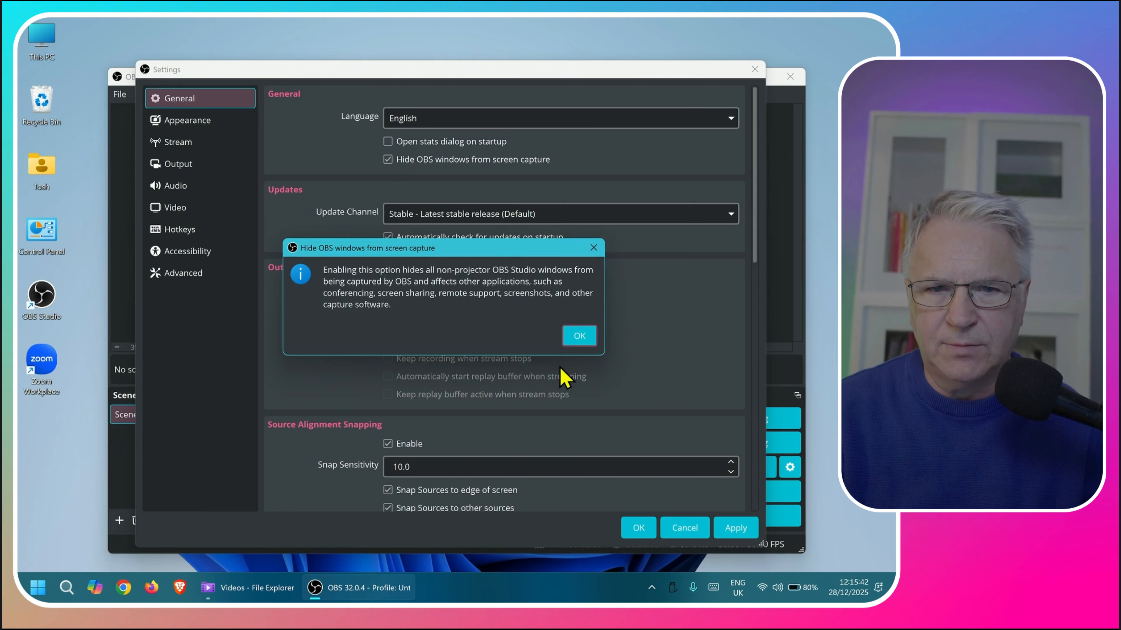
pyautogui.click(579, 336)
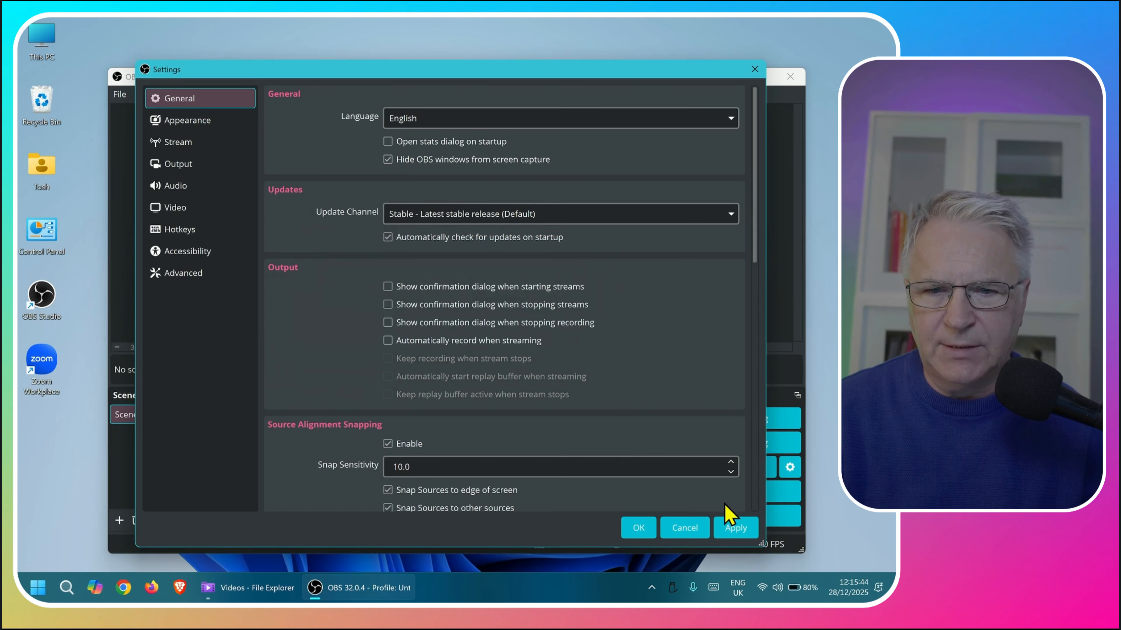
pyautogui.click(736, 528)
pyautogui.click(638, 528)
pyautogui.moveTo(634, 84); pyautogui.dragTo(619, 73)
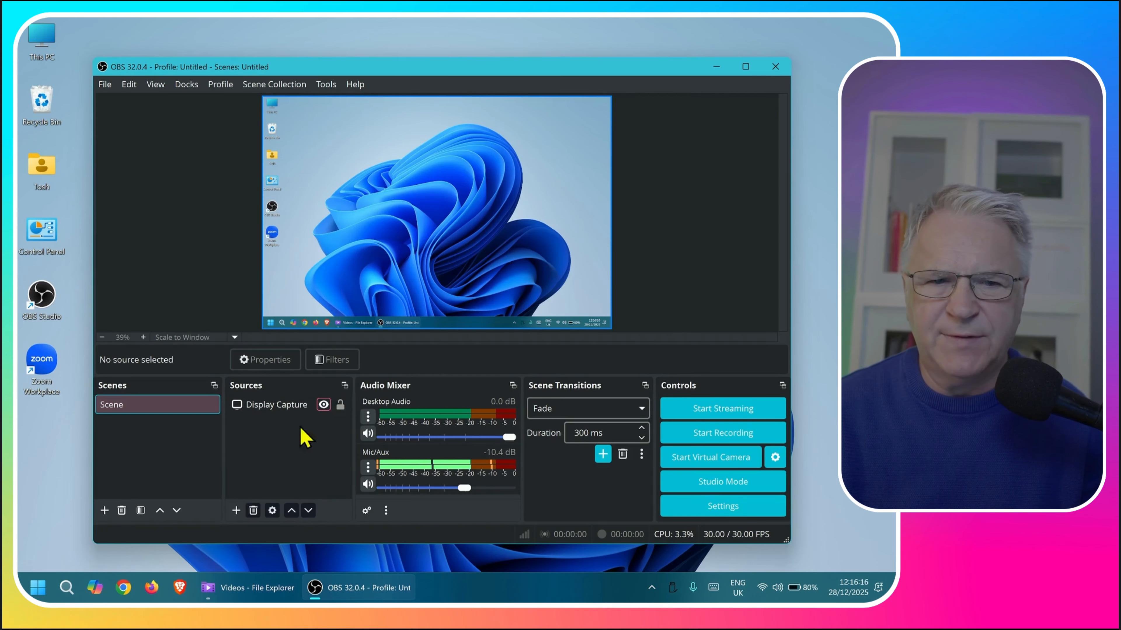
# Step: Add a new Media Source to the scene and choose Skiing_20130310_006.mp4 from the Videos folder as its local file
pyautogui.click(236, 511)
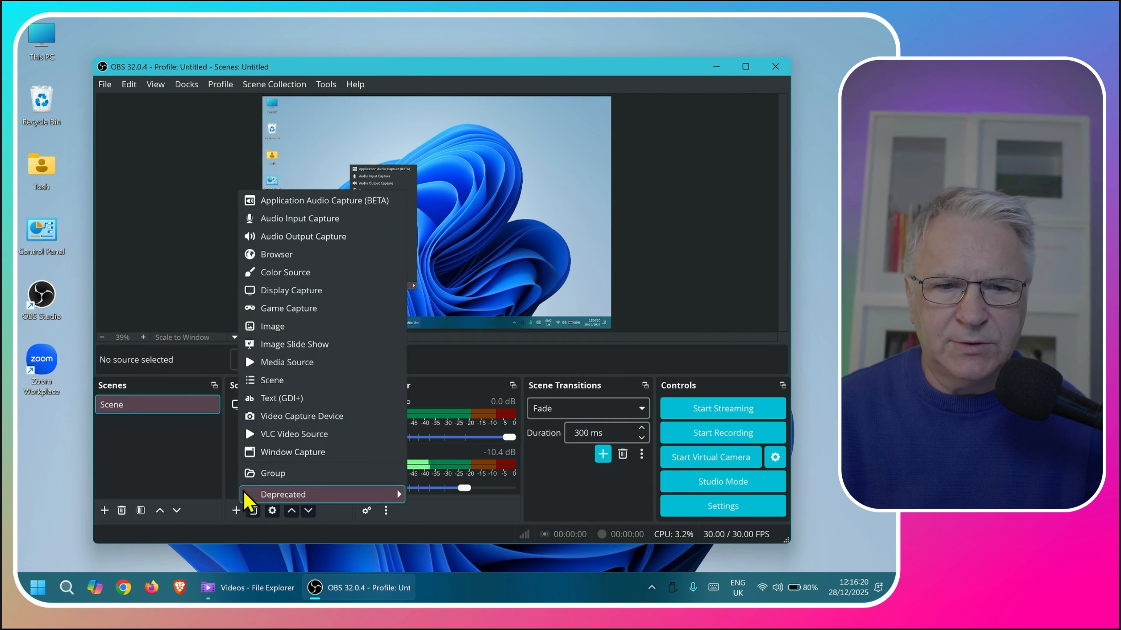
pyautogui.click(282, 364)
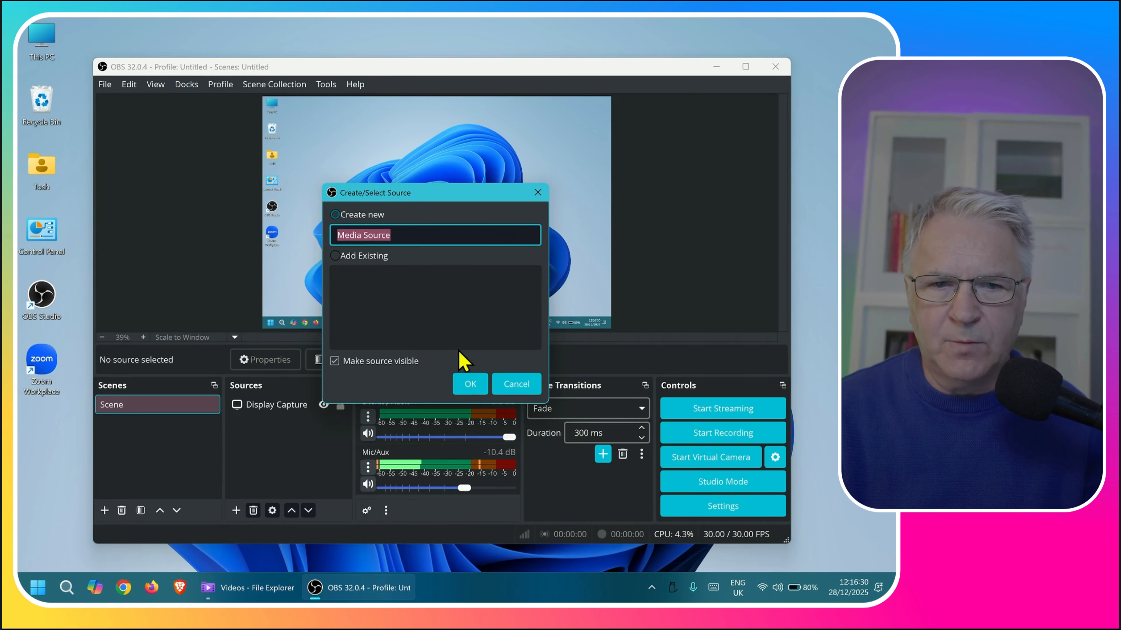
pyautogui.click(469, 386)
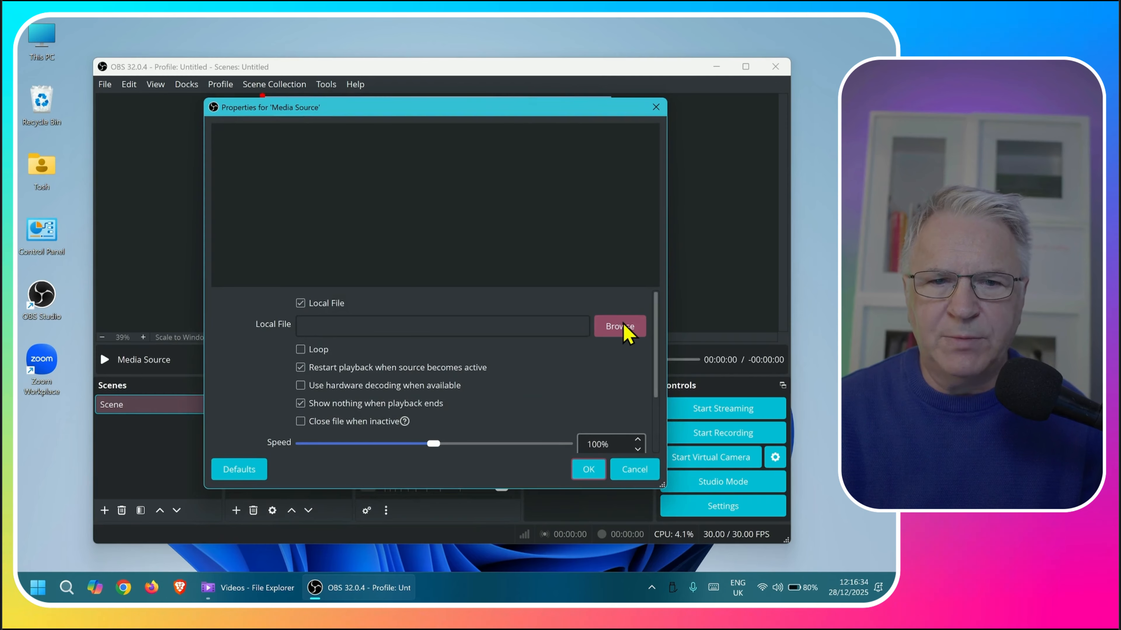
pyautogui.click(620, 325)
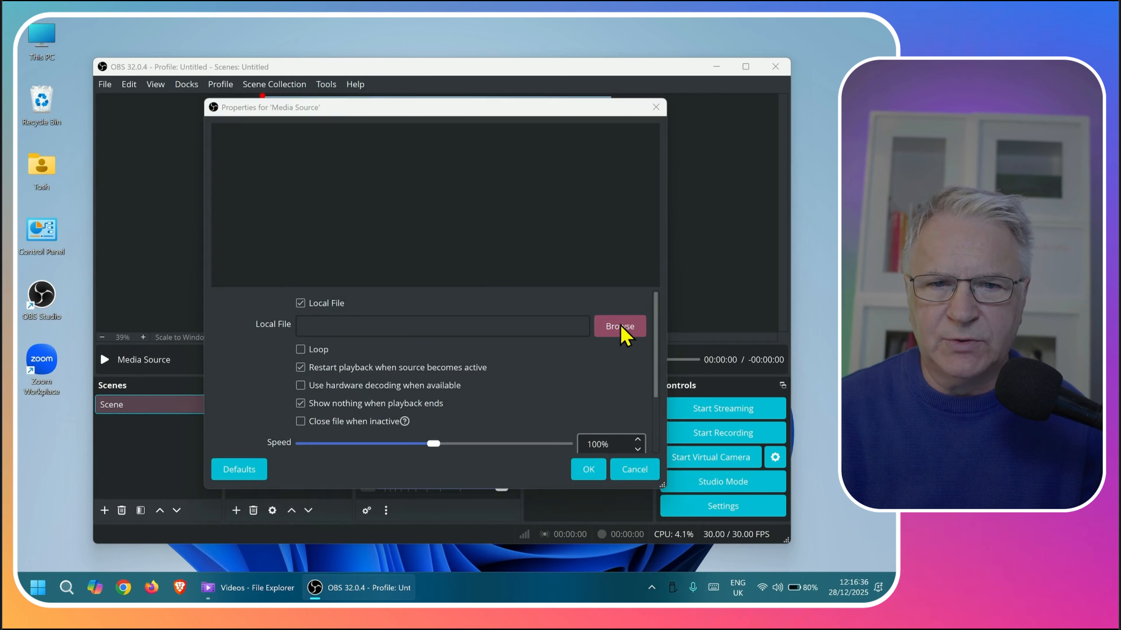
pyautogui.click(586, 322)
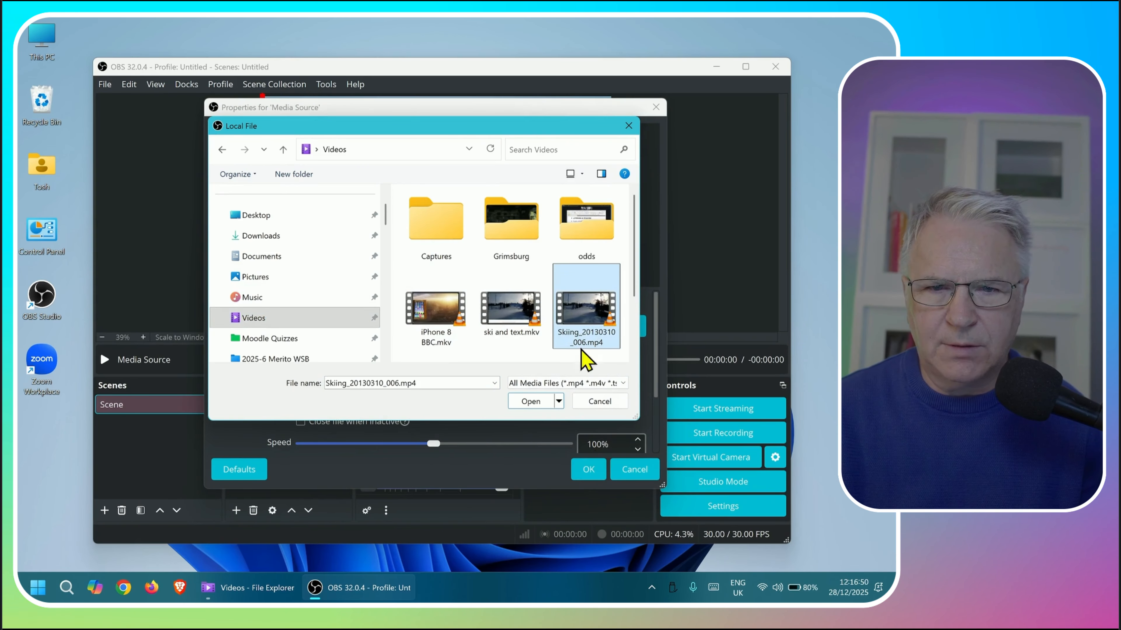
pyautogui.click(532, 401)
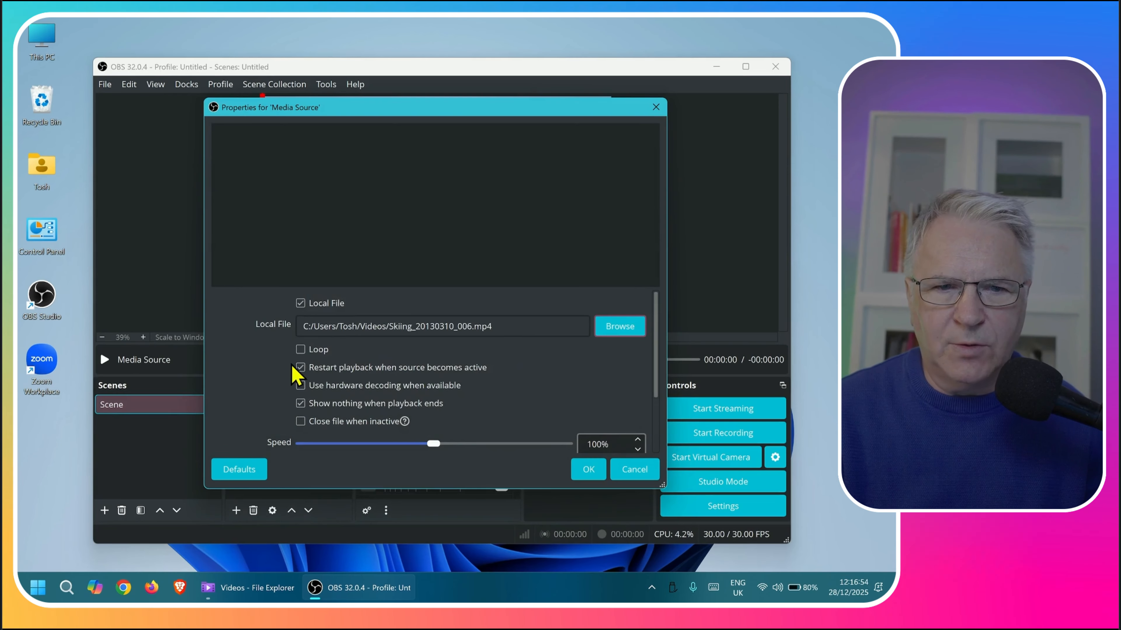
# Step: Turn on Loop and turn off Restart playback when source becomes active for the media source, and accept its properties
pyautogui.click(301, 351)
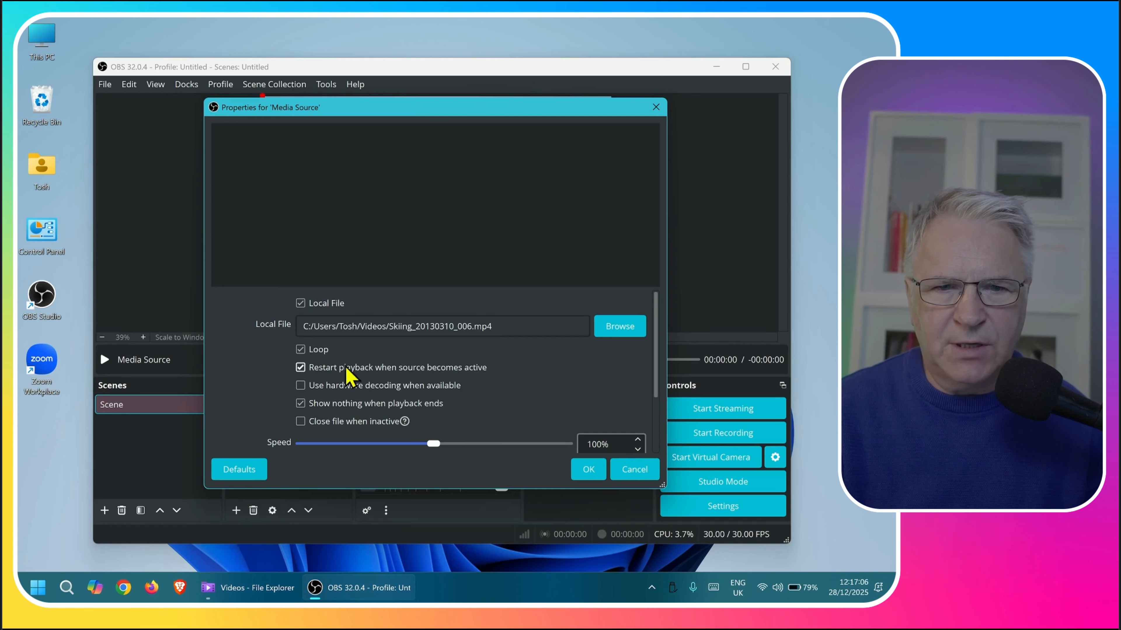
pyautogui.click(305, 368)
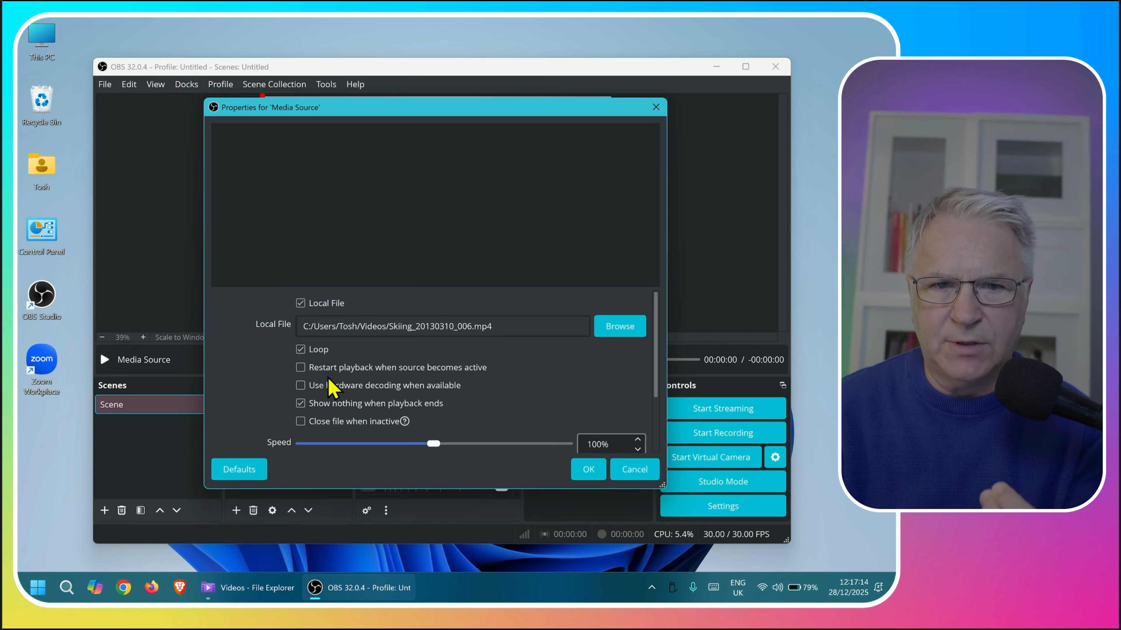
pyautogui.click(587, 470)
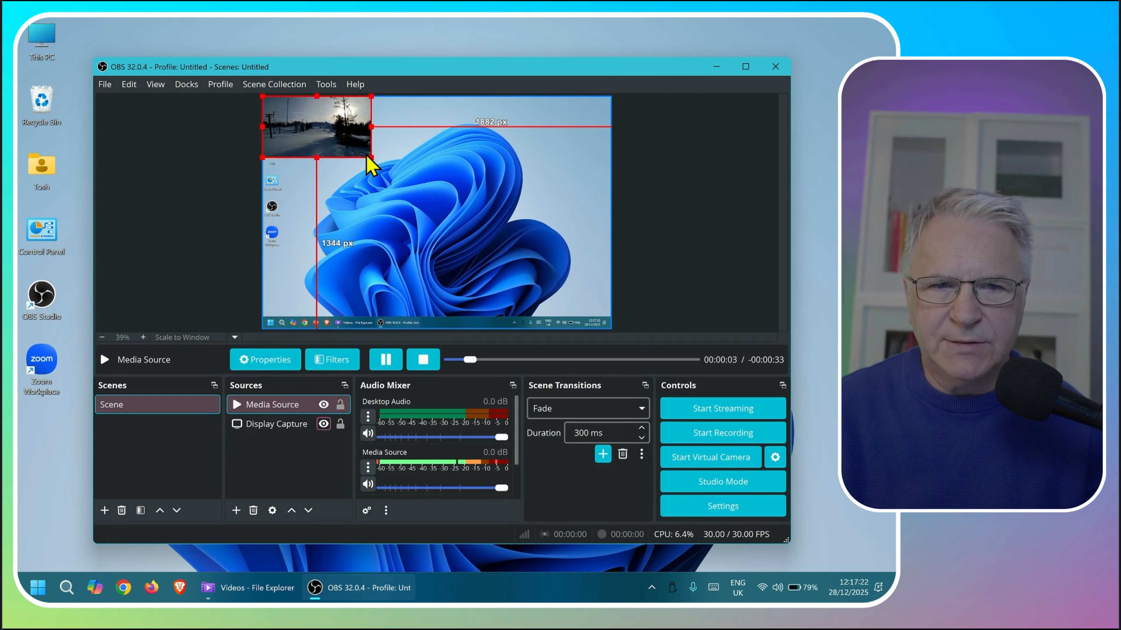
# Step: Enlarge the ski video, move it about 159 px from the canvas's left edge and 259 px from its top, and stop its playback
pyautogui.moveTo(371, 159); pyautogui.dragTo(433, 220)
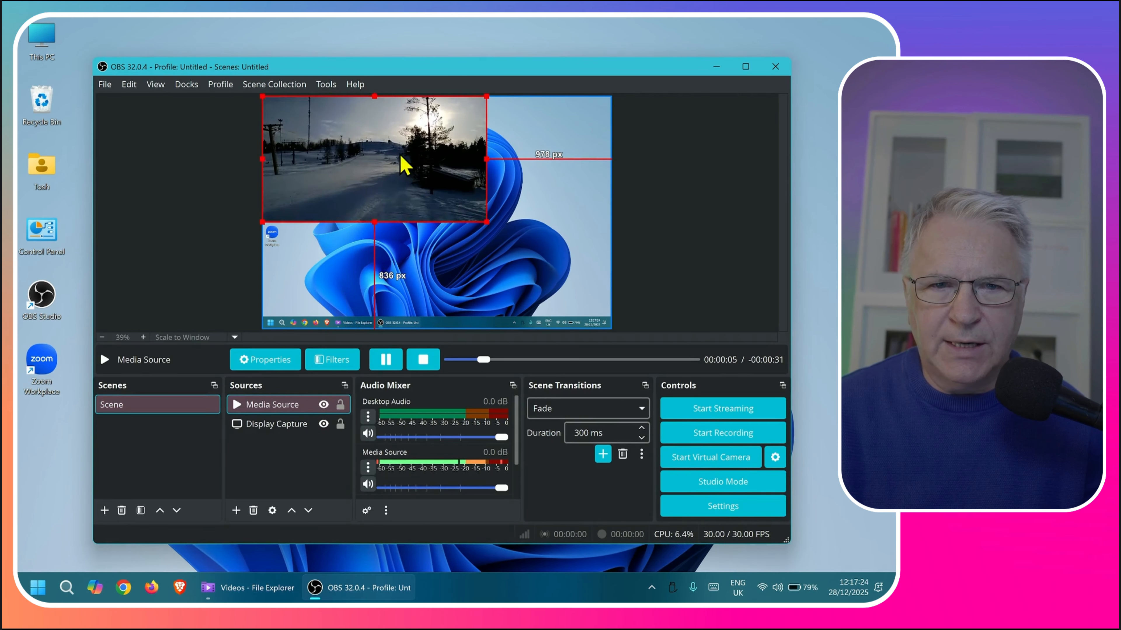
pyautogui.moveTo(400, 151); pyautogui.dragTo(419, 186)
pyautogui.click(437, 287)
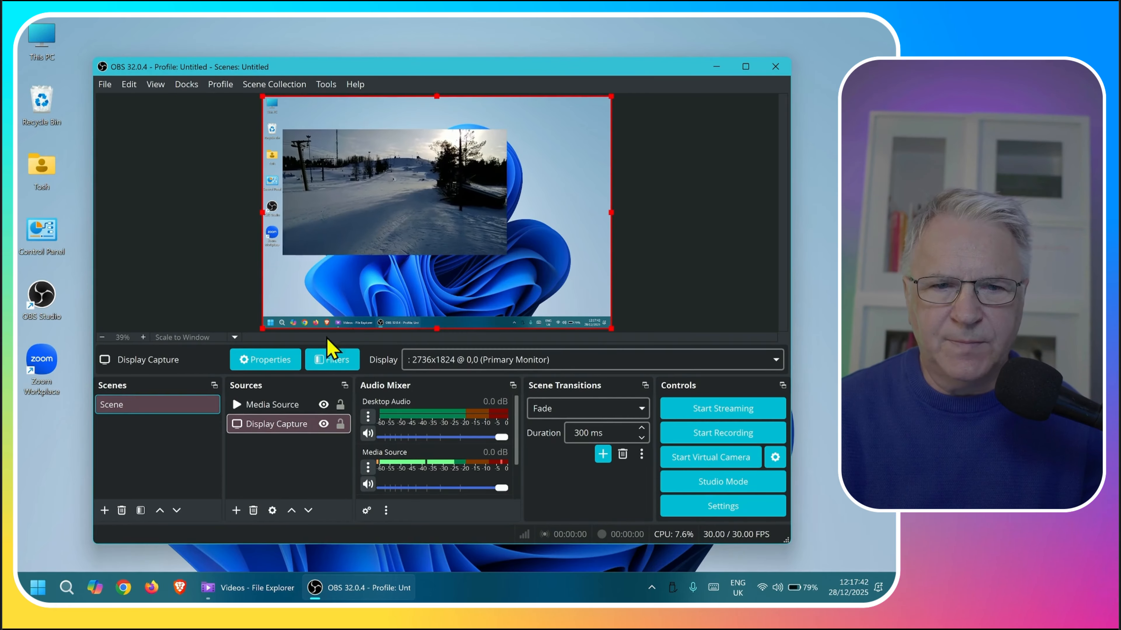
pyautogui.click(288, 405)
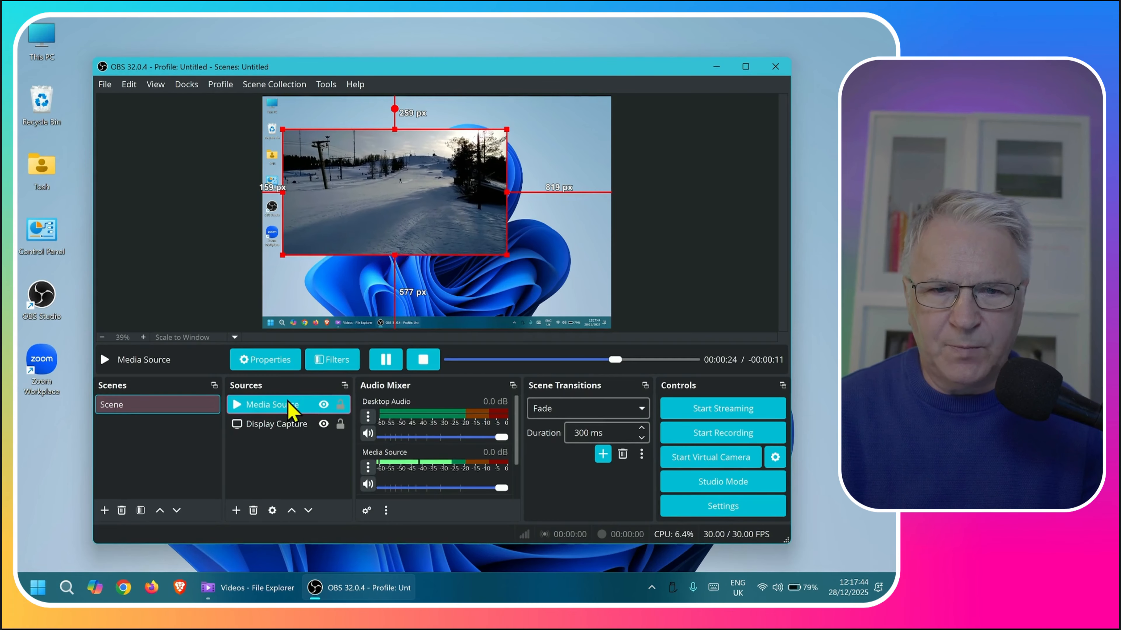
pyautogui.click(424, 359)
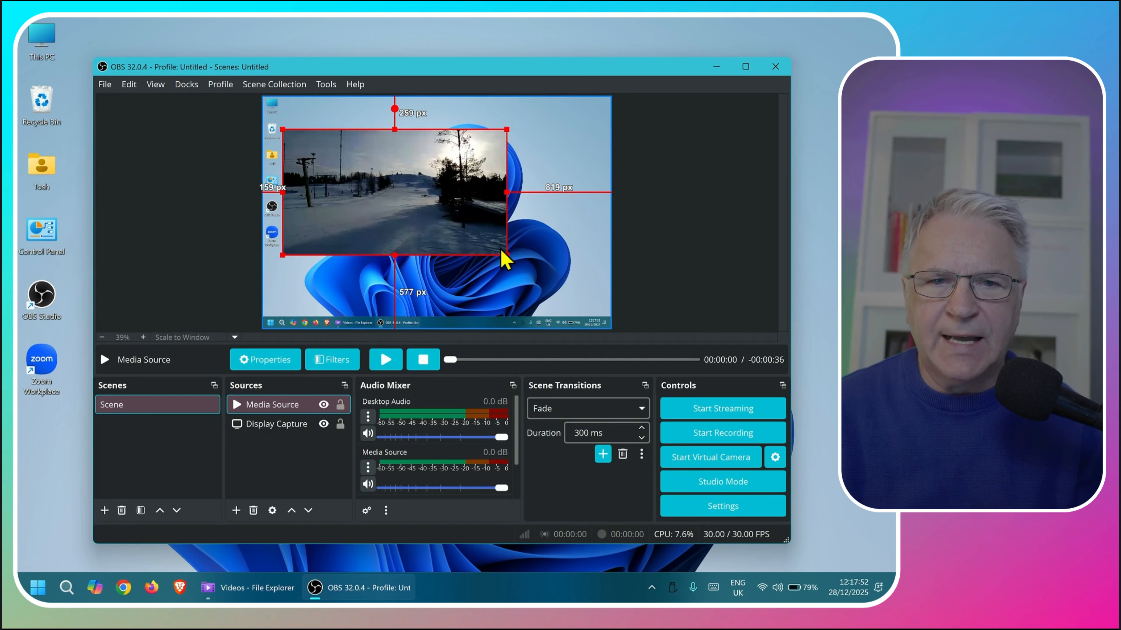
# Step: Fit the media source to the screen and hide the Display Capture source
pyautogui.moveTo(506, 256); pyautogui.dragTo(496, 258)
pyautogui.rightClick(380, 190)
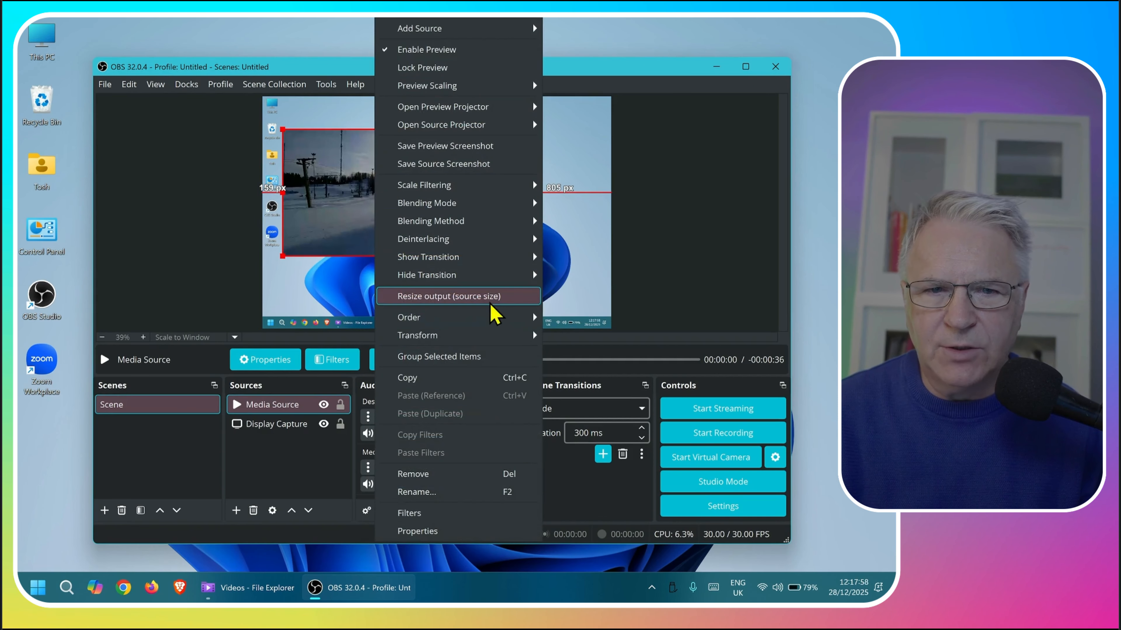
pyautogui.moveTo(517, 337)
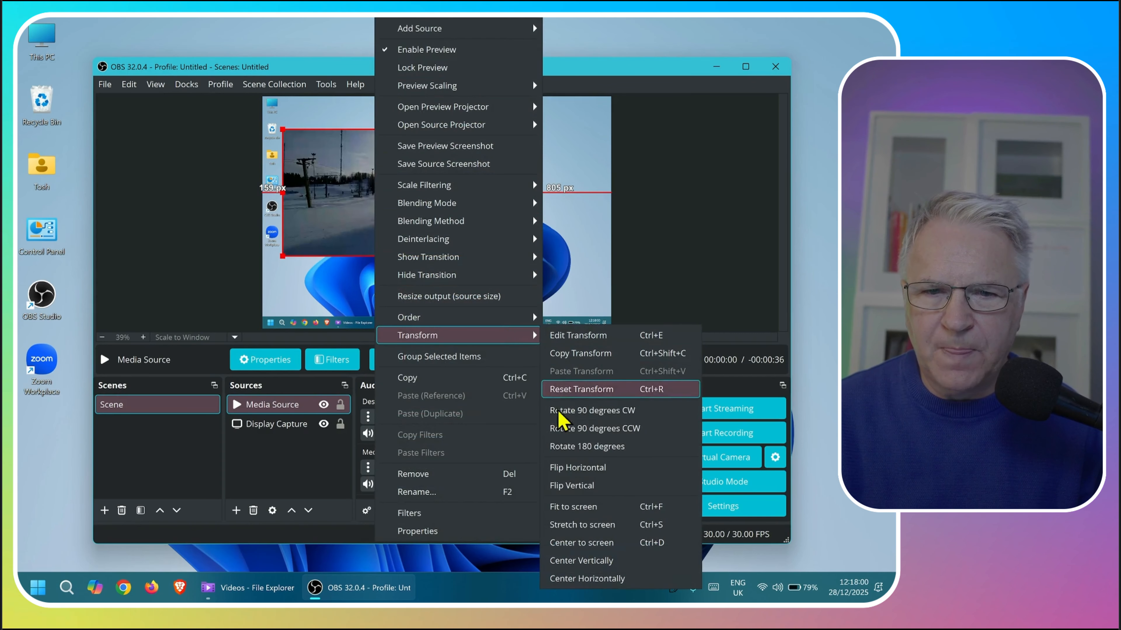
pyautogui.click(595, 508)
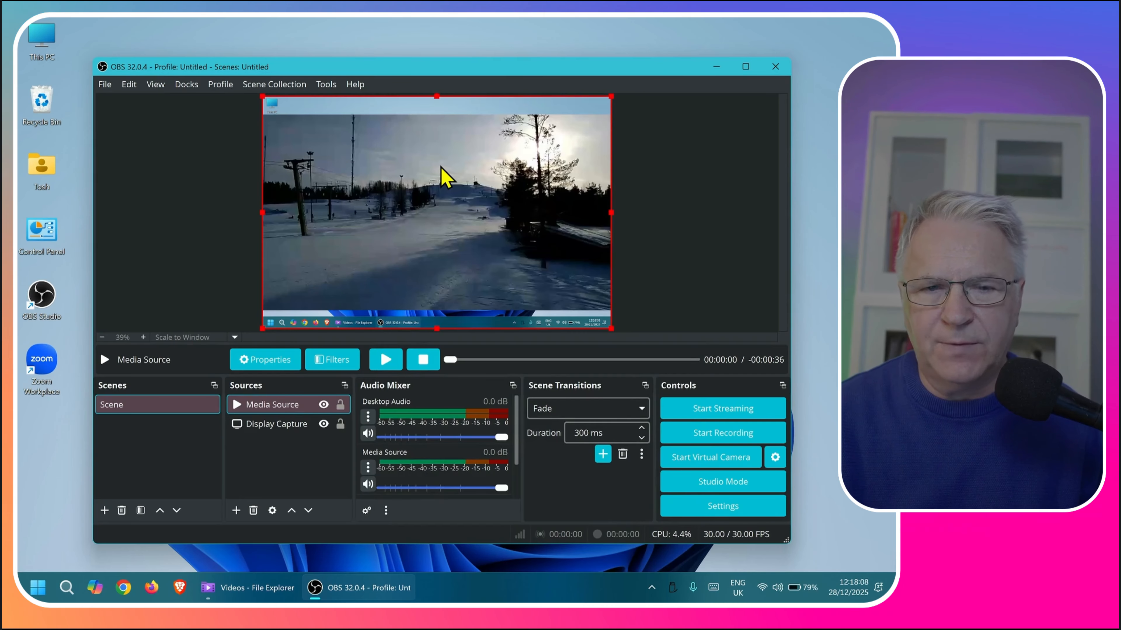
pyautogui.click(323, 424)
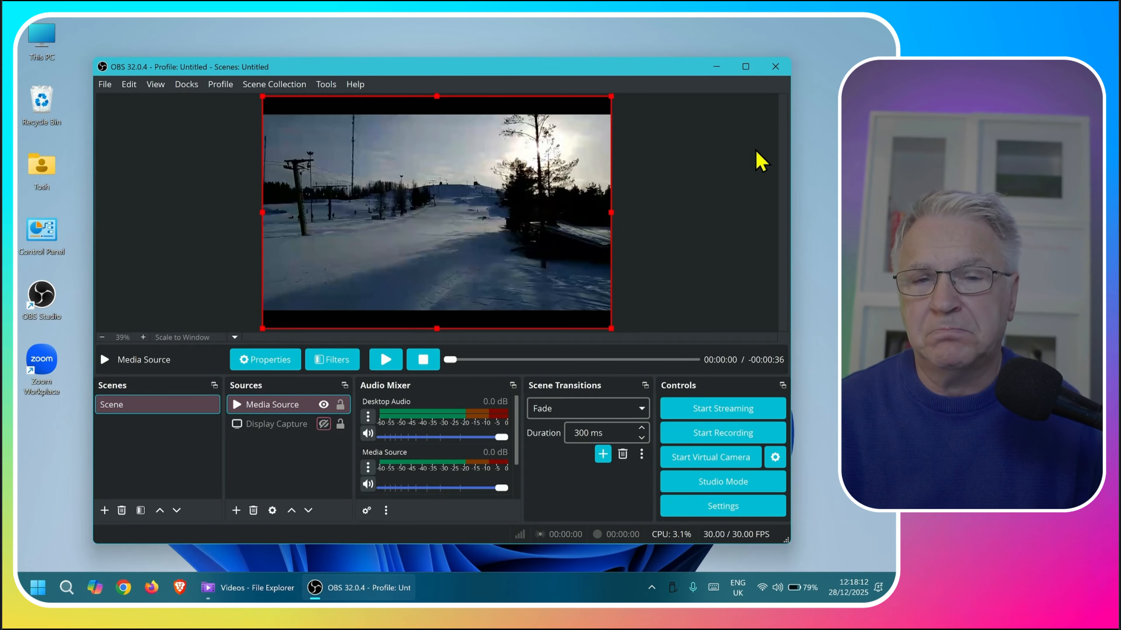
pyautogui.click(691, 181)
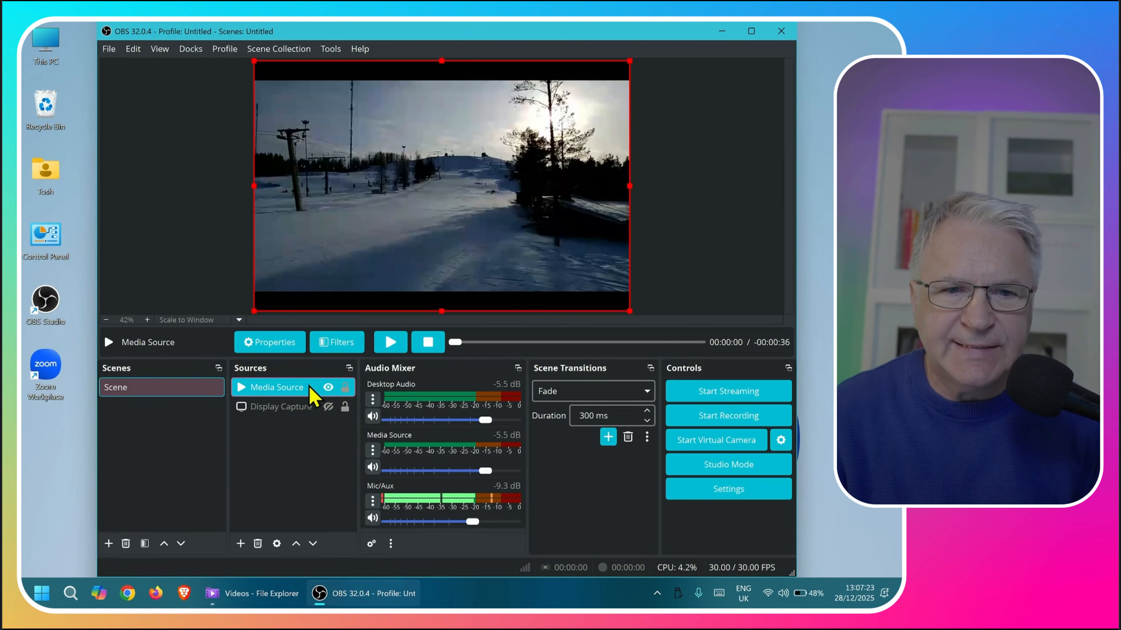
# Step: Play the ski video to compare the Desktop Audio and Media Source levels in the mixer, and return the clip to its start
pyautogui.click(387, 346)
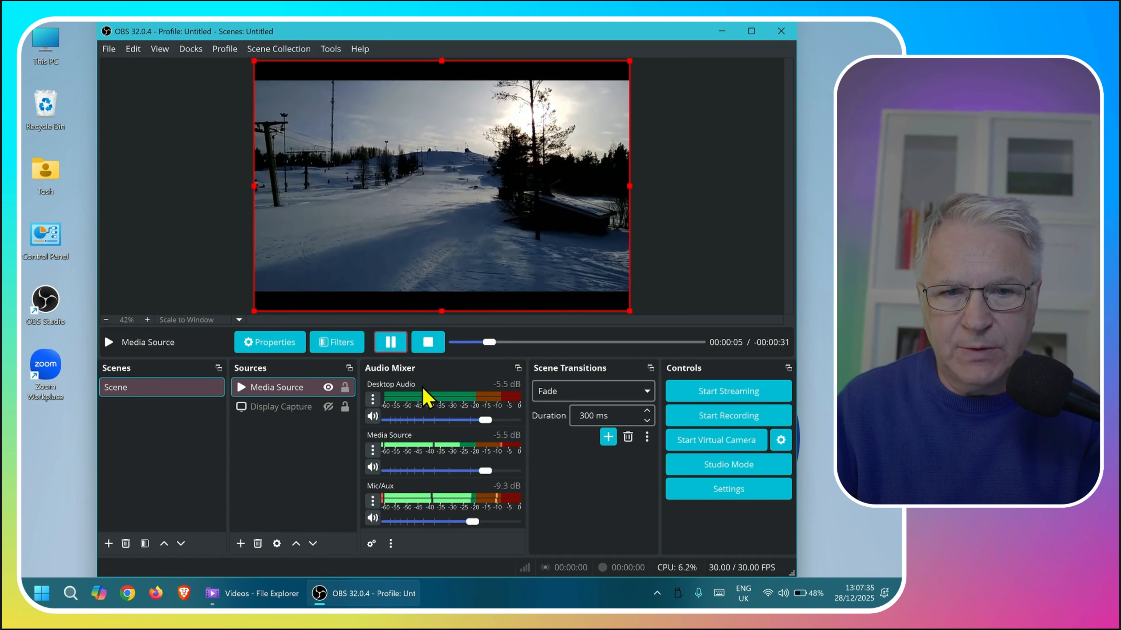
pyautogui.click(428, 342)
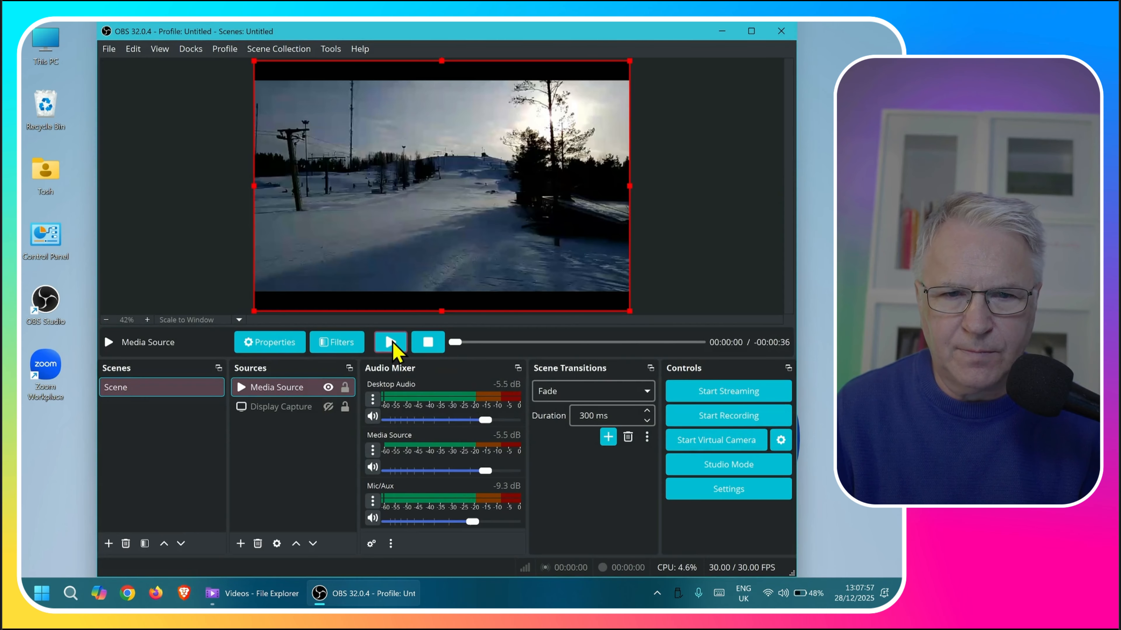
pyautogui.click(392, 342)
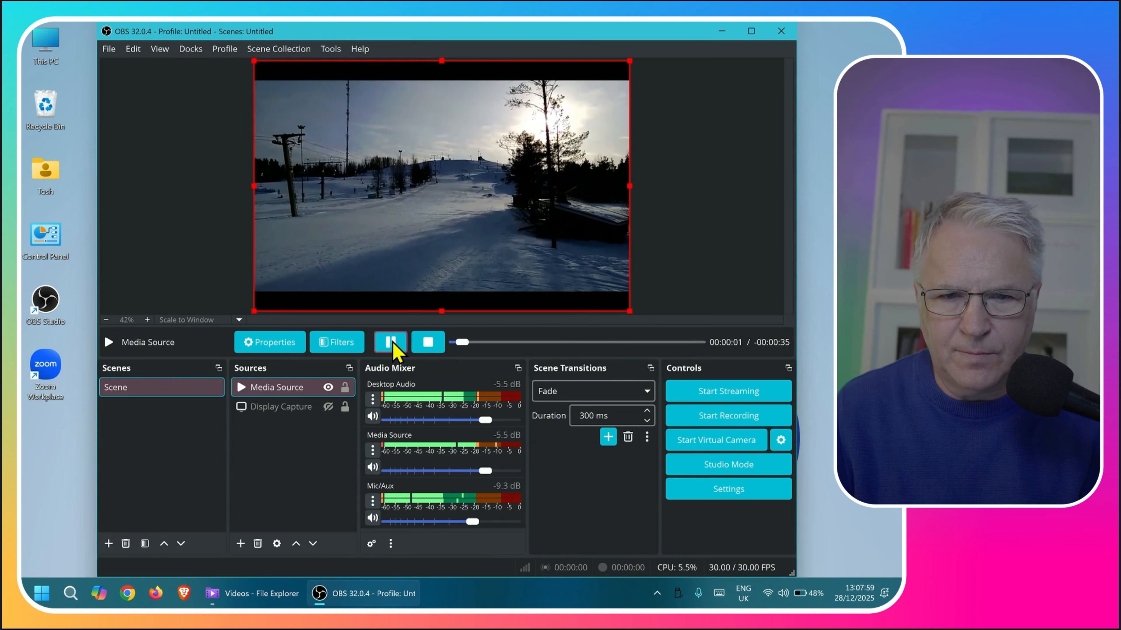
pyautogui.click(393, 346)
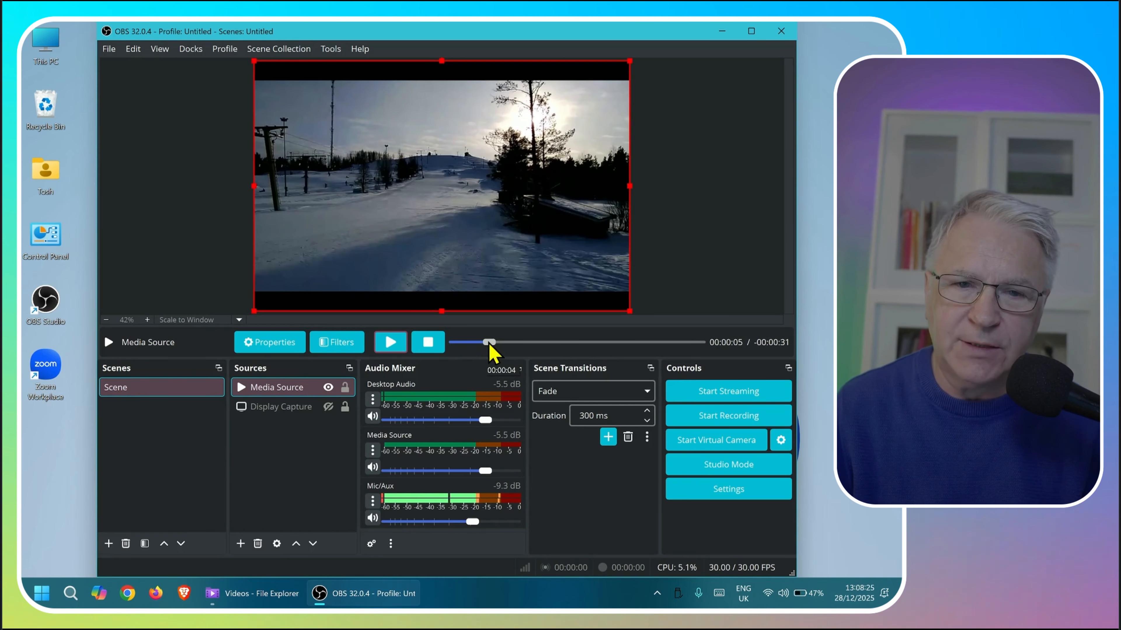
pyautogui.moveTo(489, 343); pyautogui.dragTo(455, 343)
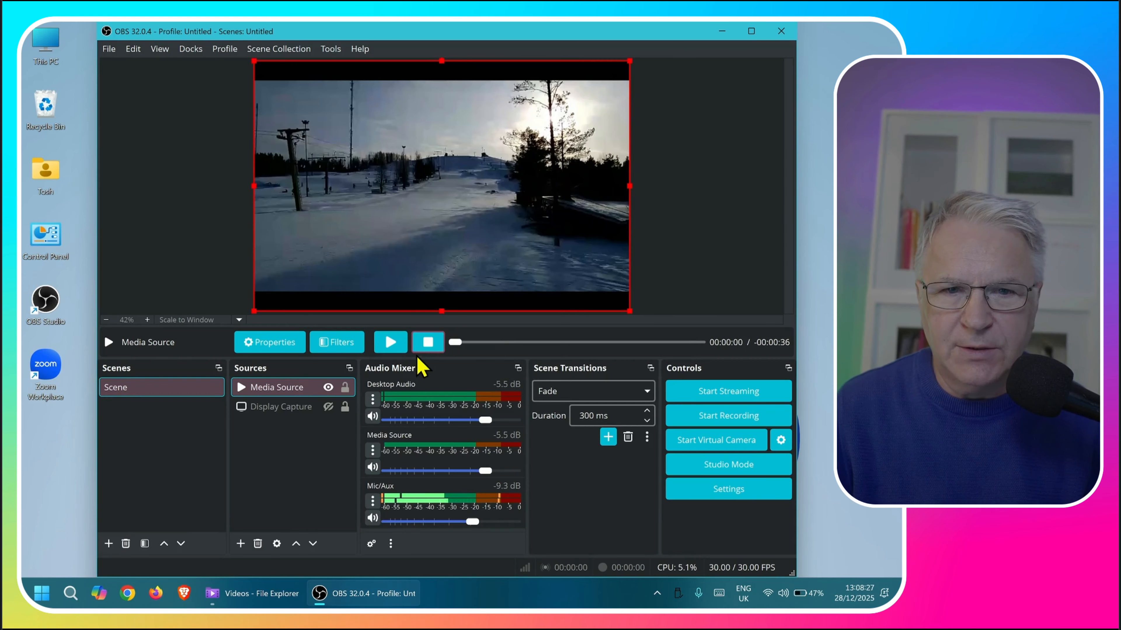
# Step: Start a test recording, play the ski video for about 9 seconds, and rewind the paused clip to its beginning
pyautogui.click(688, 415)
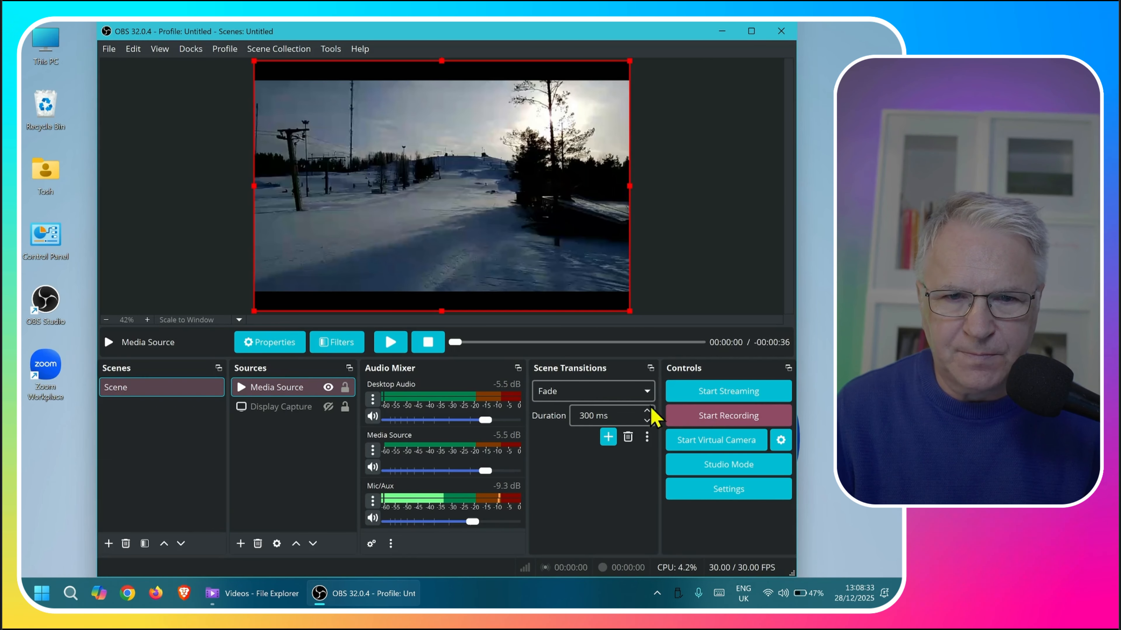
pyautogui.click(391, 343)
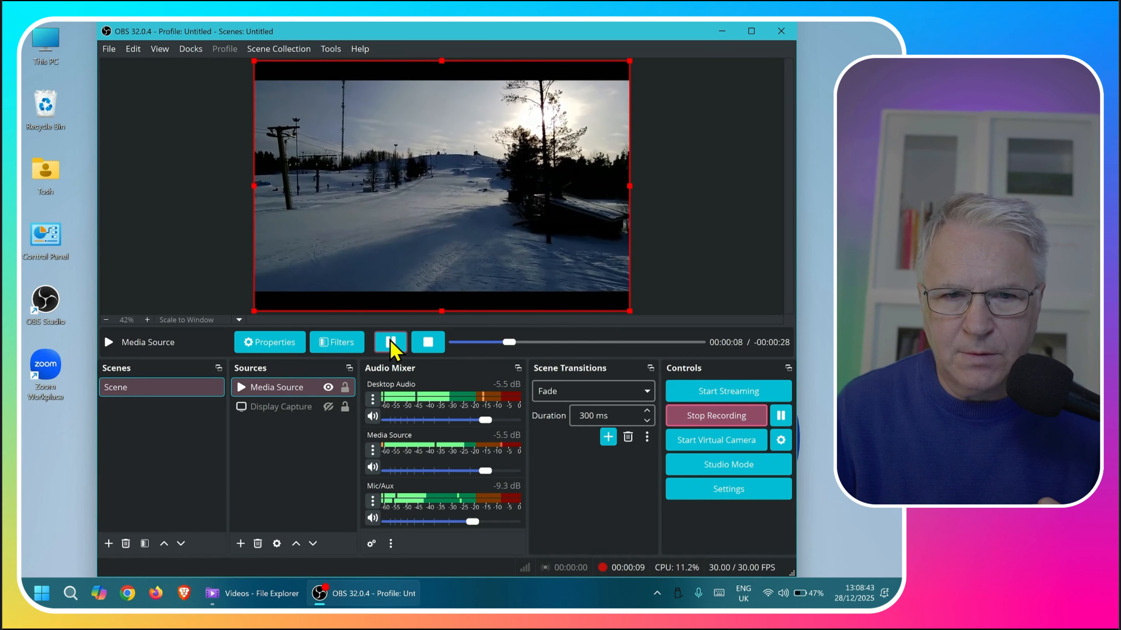
pyautogui.click(391, 343)
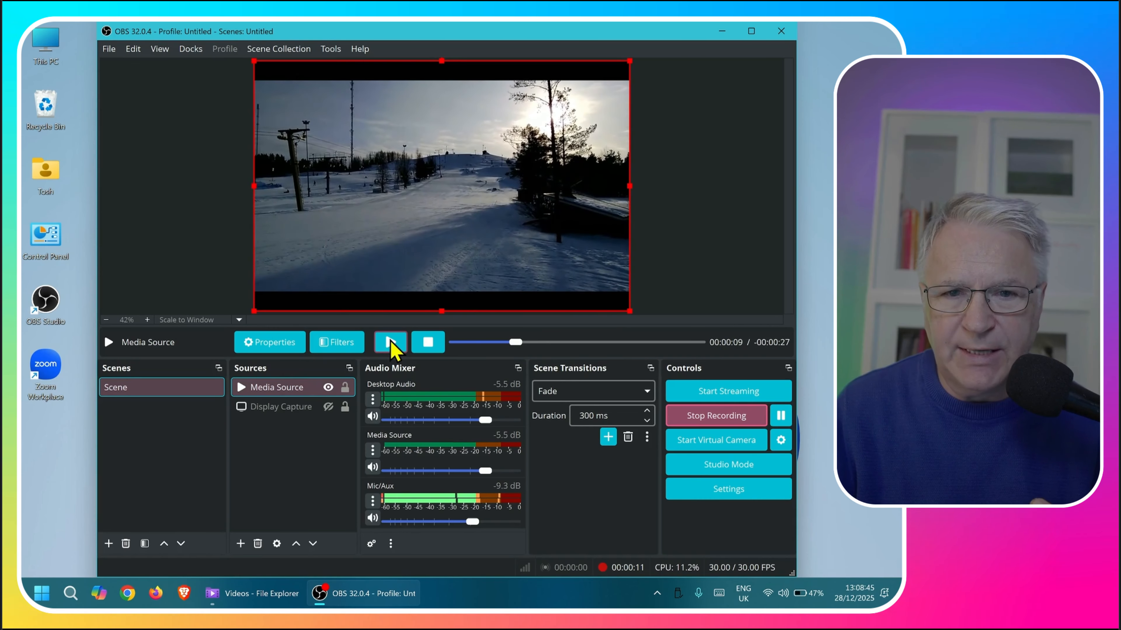
pyautogui.moveTo(517, 346); pyautogui.dragTo(456, 345)
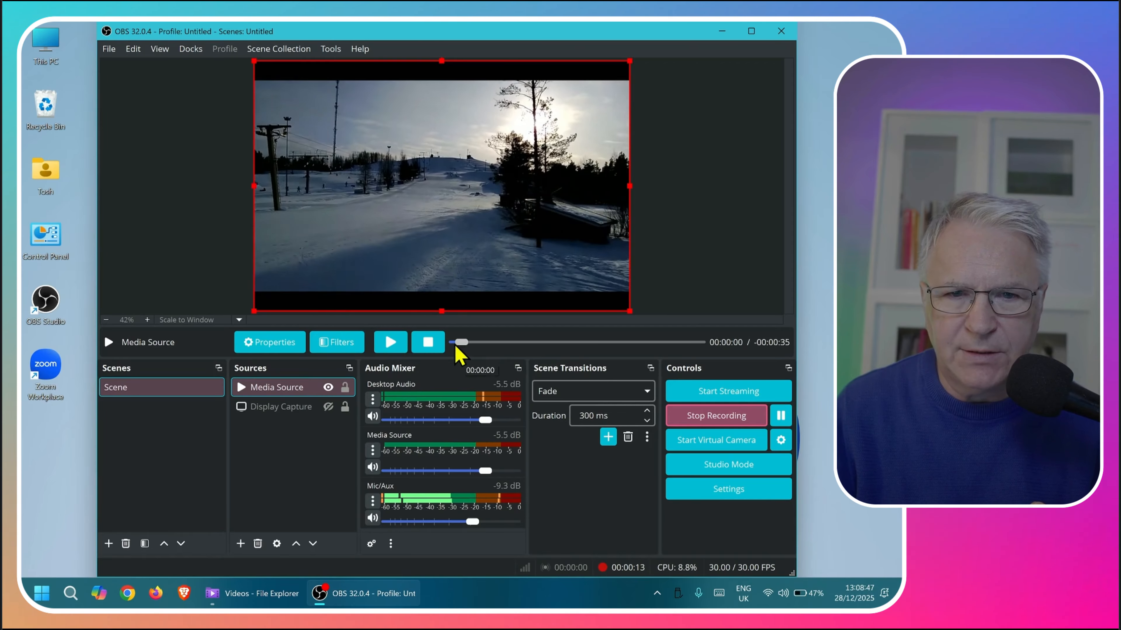
# Step: Mute Desktop Audio, record about 8 seconds of the ski video again, and stop the recording
pyautogui.click(373, 417)
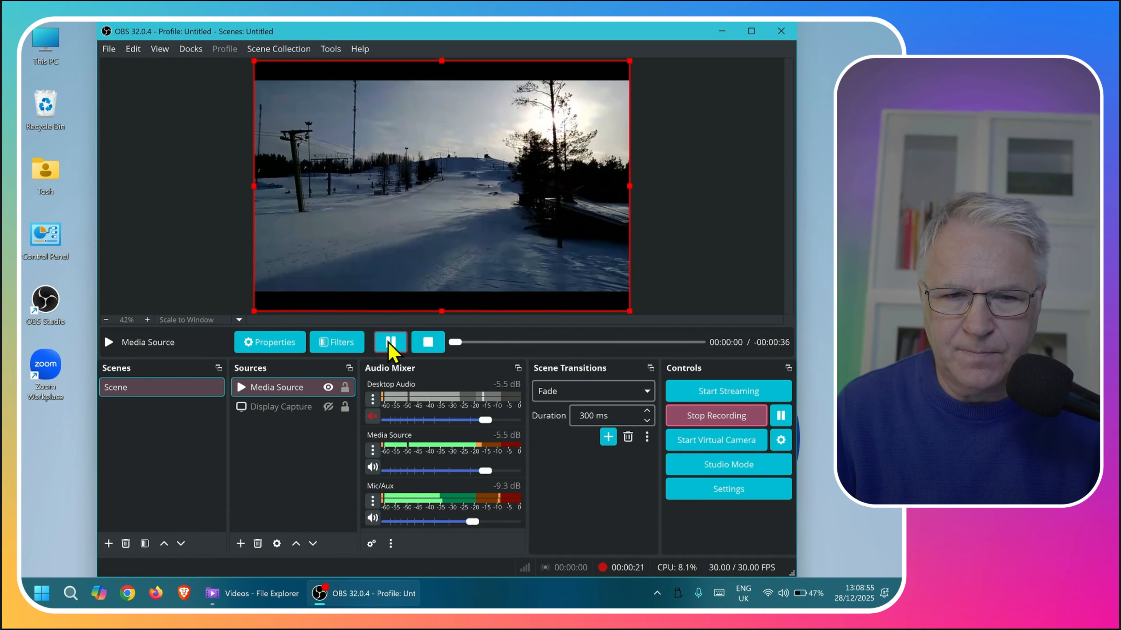
pyautogui.click(390, 342)
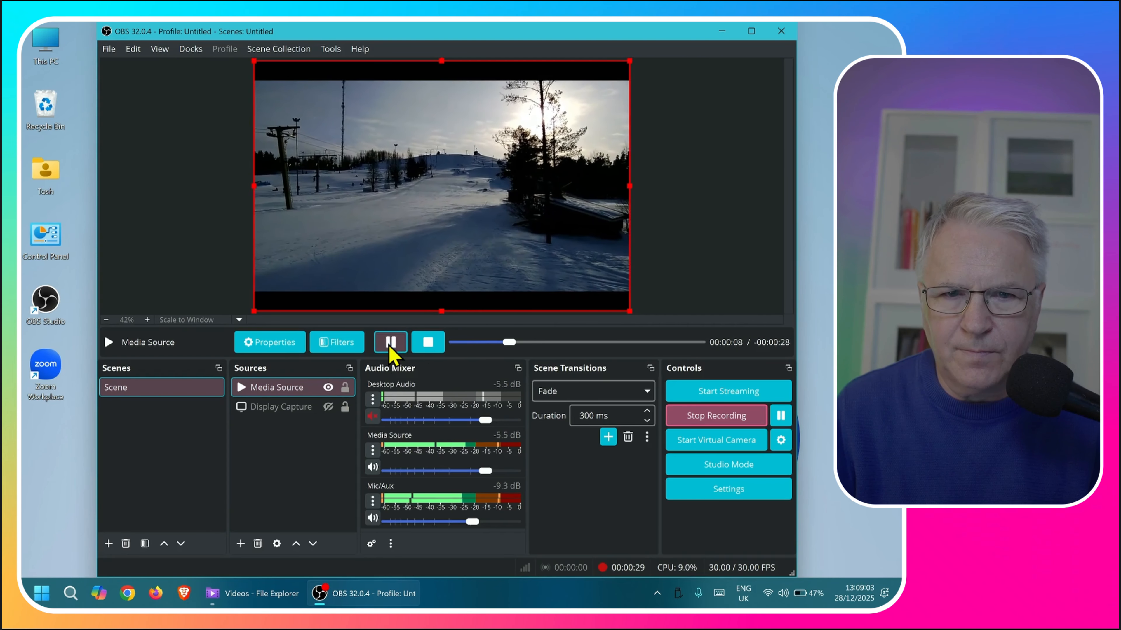
pyautogui.click(390, 342)
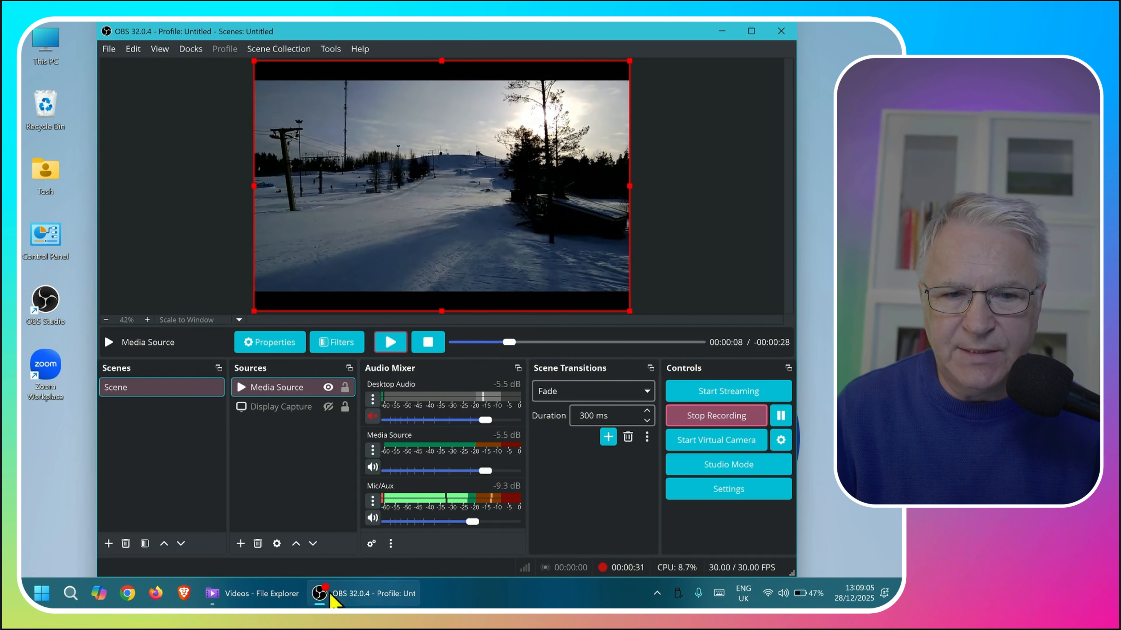
pyautogui.moveTo(266, 601)
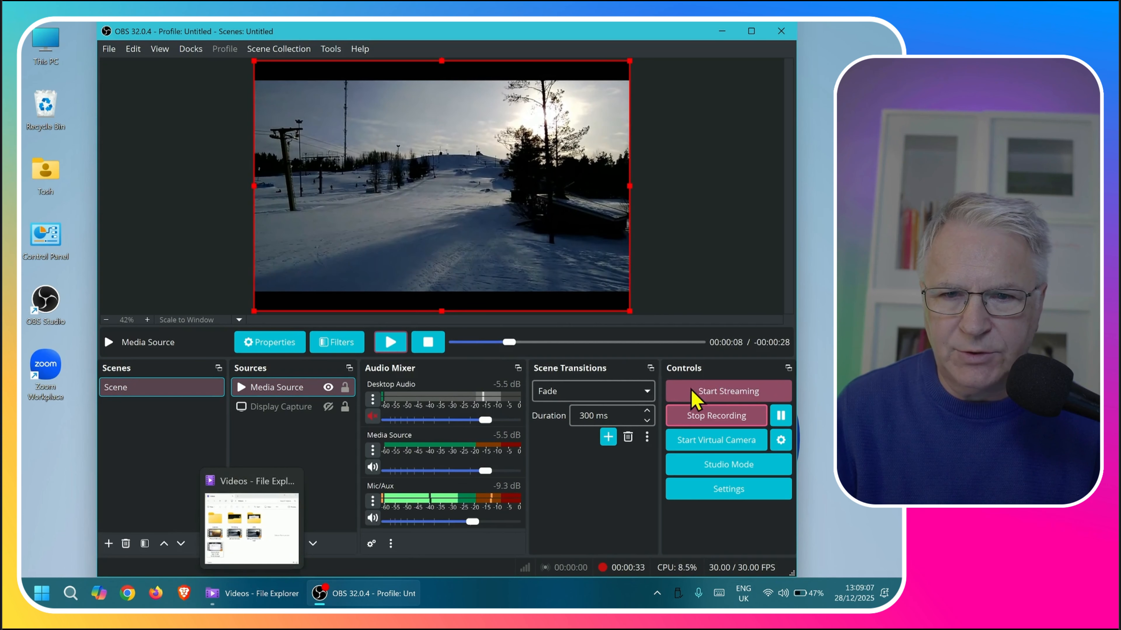
pyautogui.click(697, 419)
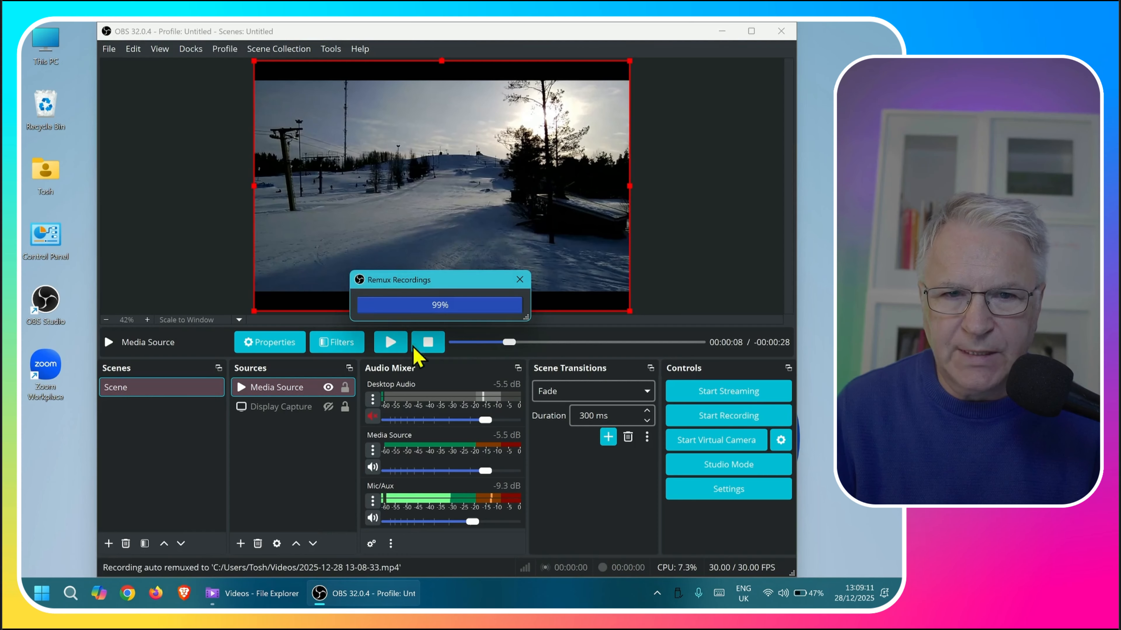
pyautogui.click(247, 597)
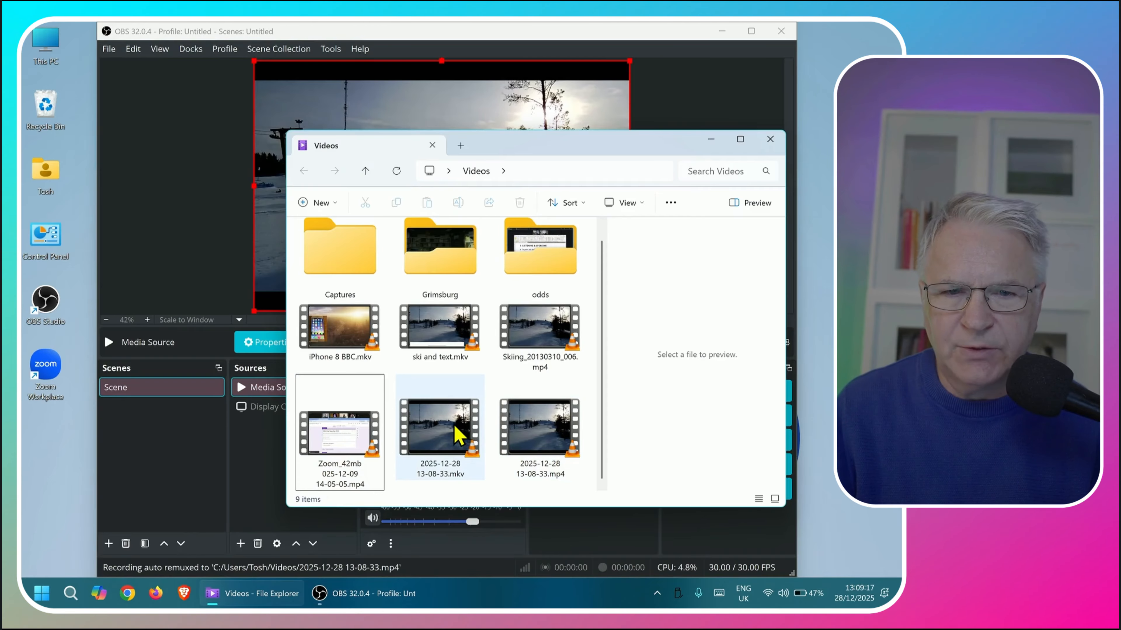
pyautogui.click(458, 435)
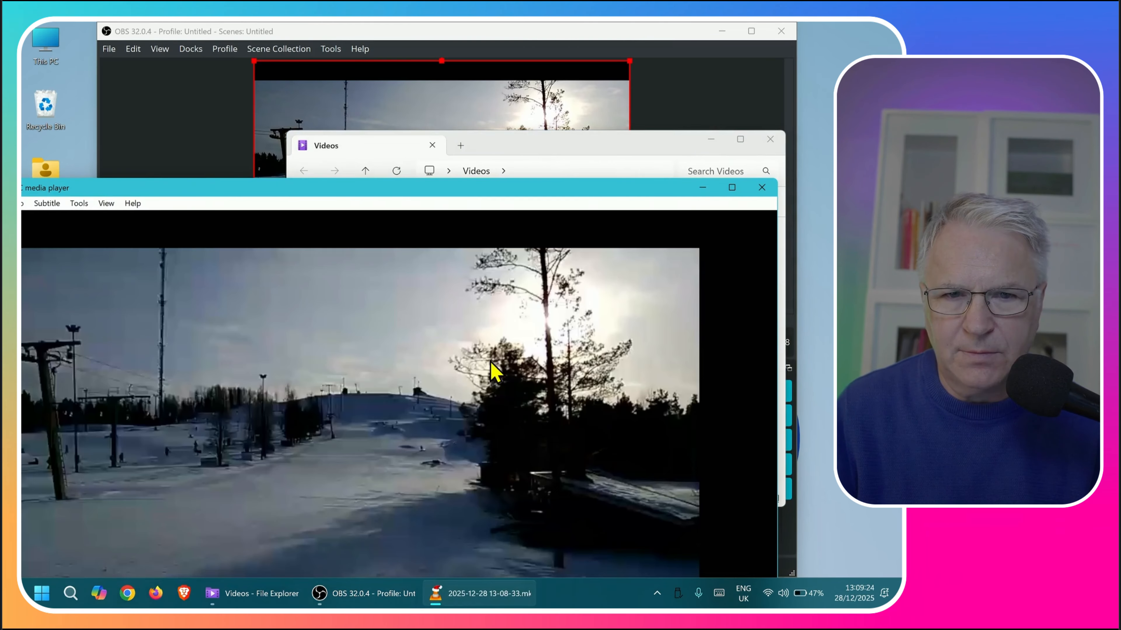
pyautogui.doubleClick(498, 370)
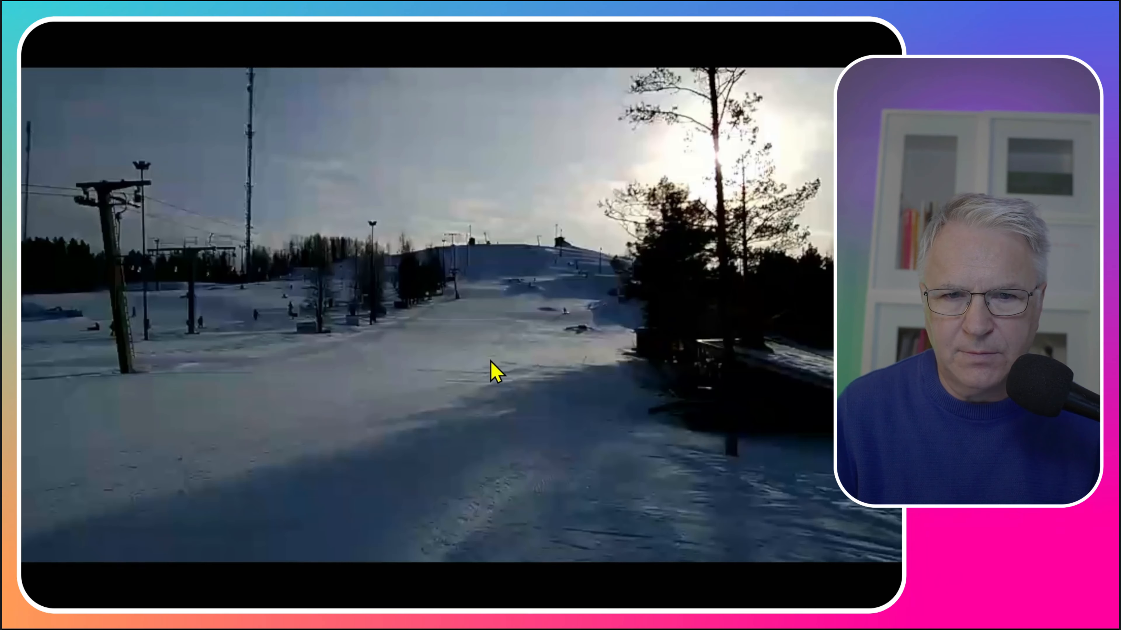
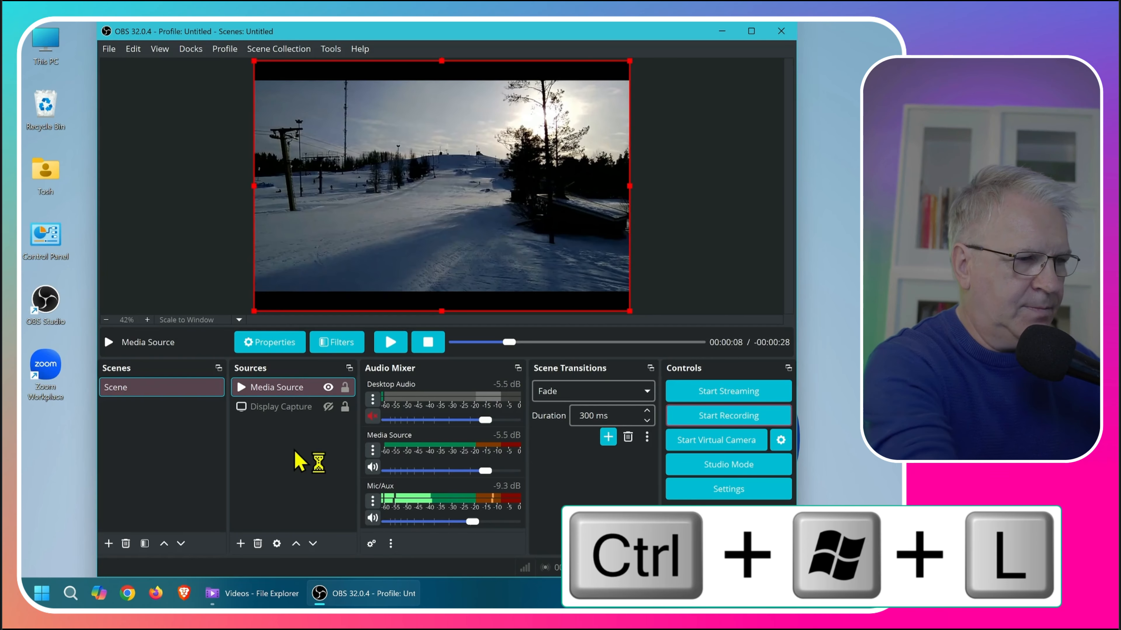
# Step: Turn on Windows Live Captions positioned just above the taskbar, and play the ski video for about 6 seconds to test them
pyautogui.press('ctrl+super+l')
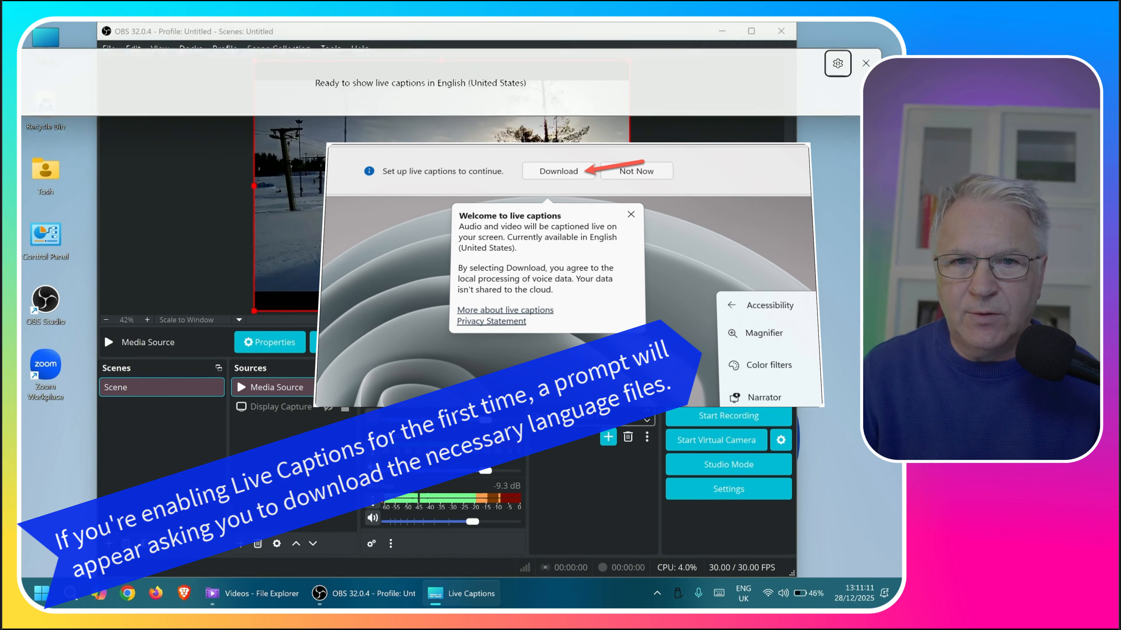
pyautogui.moveTo(870, 93); pyautogui.dragTo(877, 525)
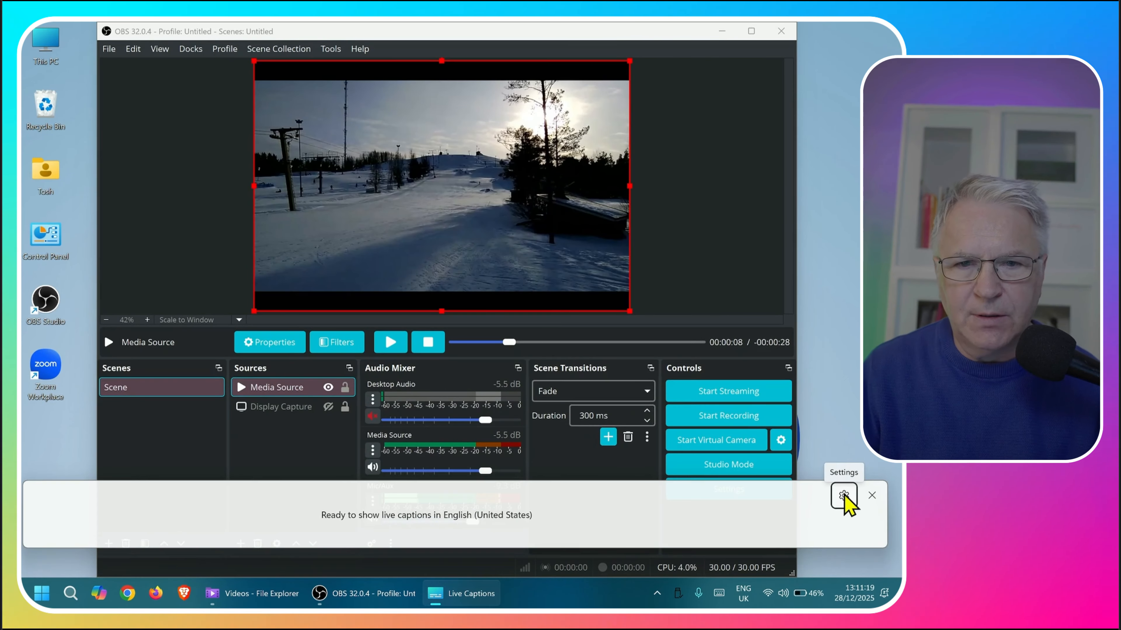
pyautogui.click(392, 344)
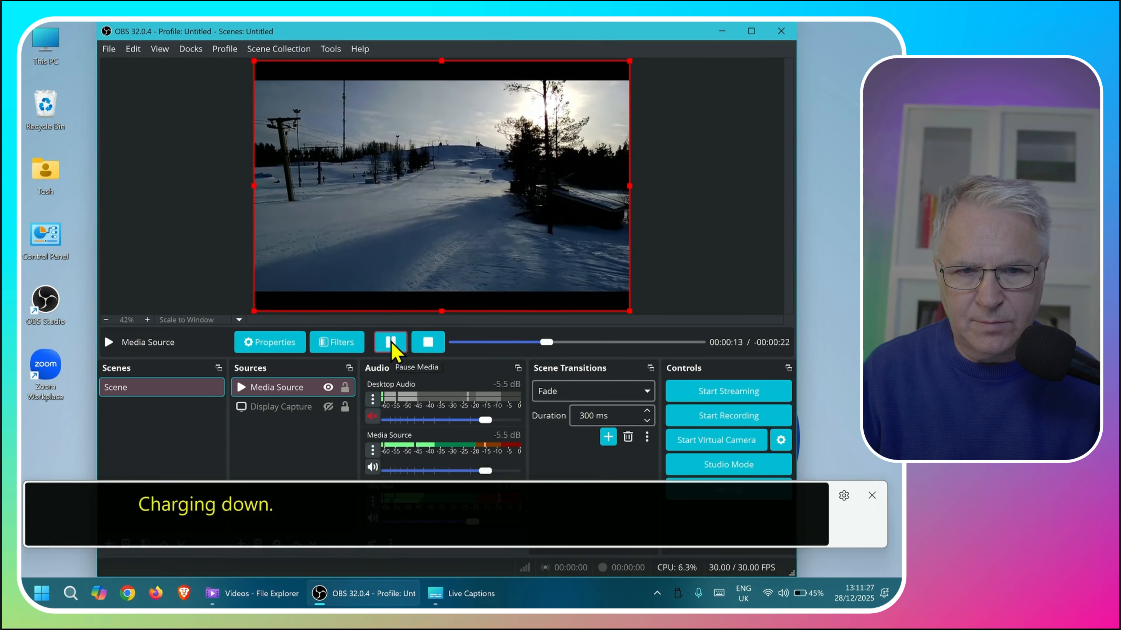
pyautogui.click(390, 343)
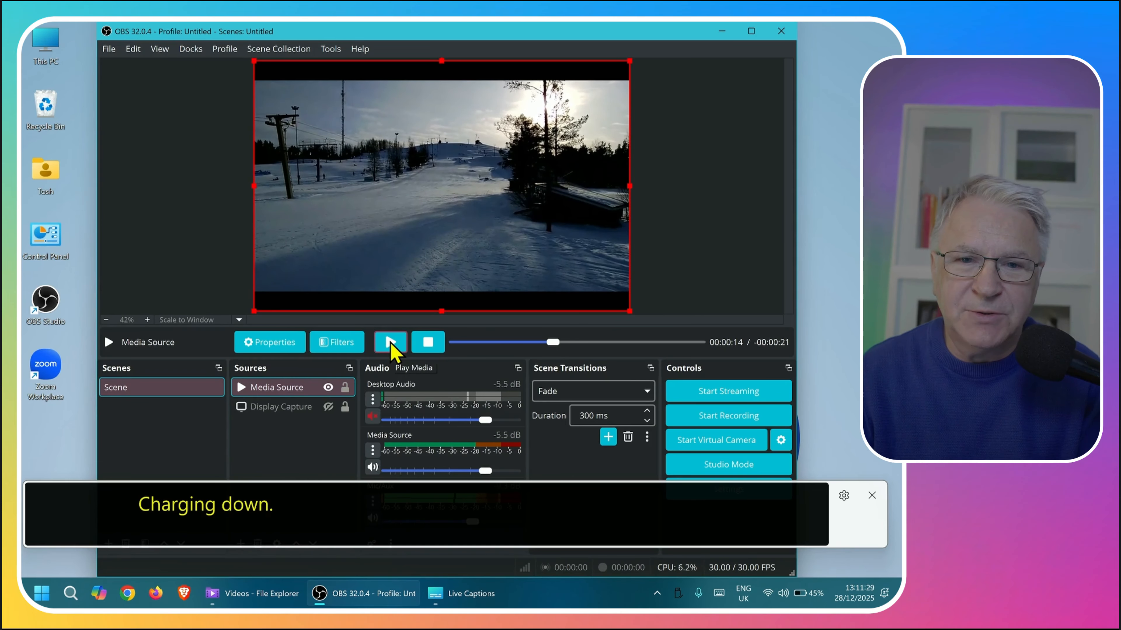
# Step: Try including microphone audio in the live captions, and turn that option off again
pyautogui.click(843, 496)
pyautogui.moveTo(828, 450)
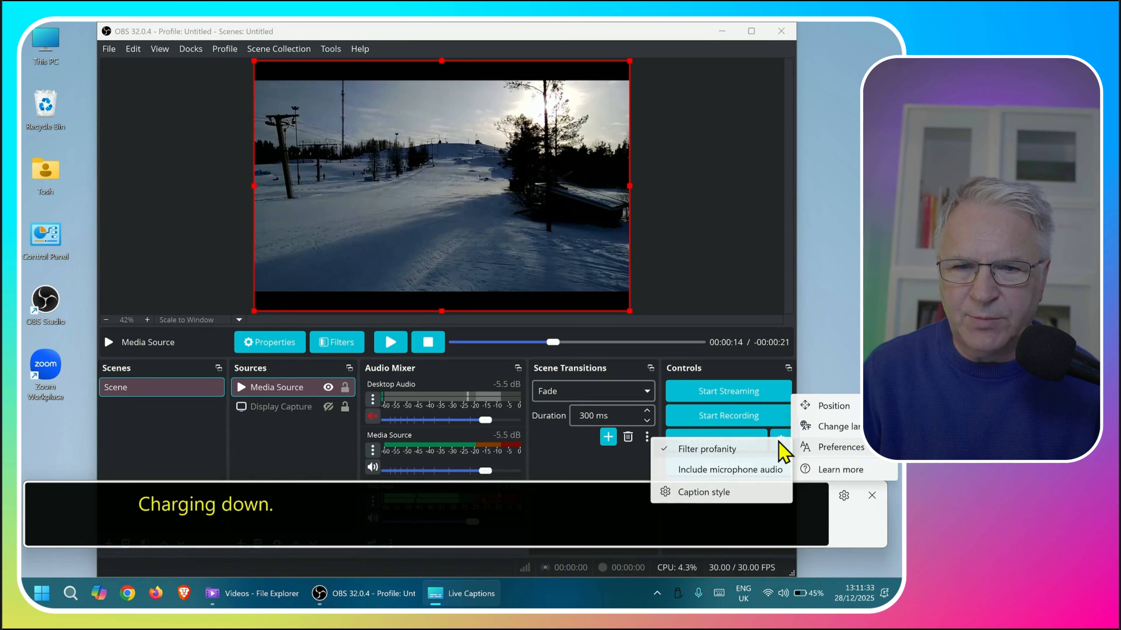
pyautogui.click(745, 471)
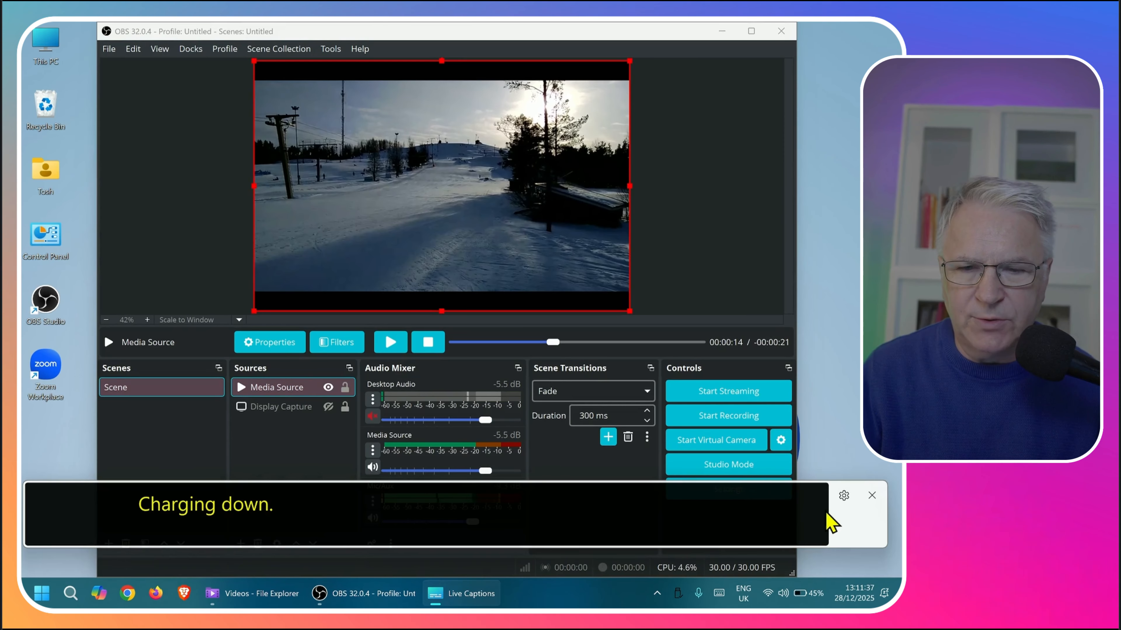
pyautogui.click(843, 495)
pyautogui.moveTo(832, 450)
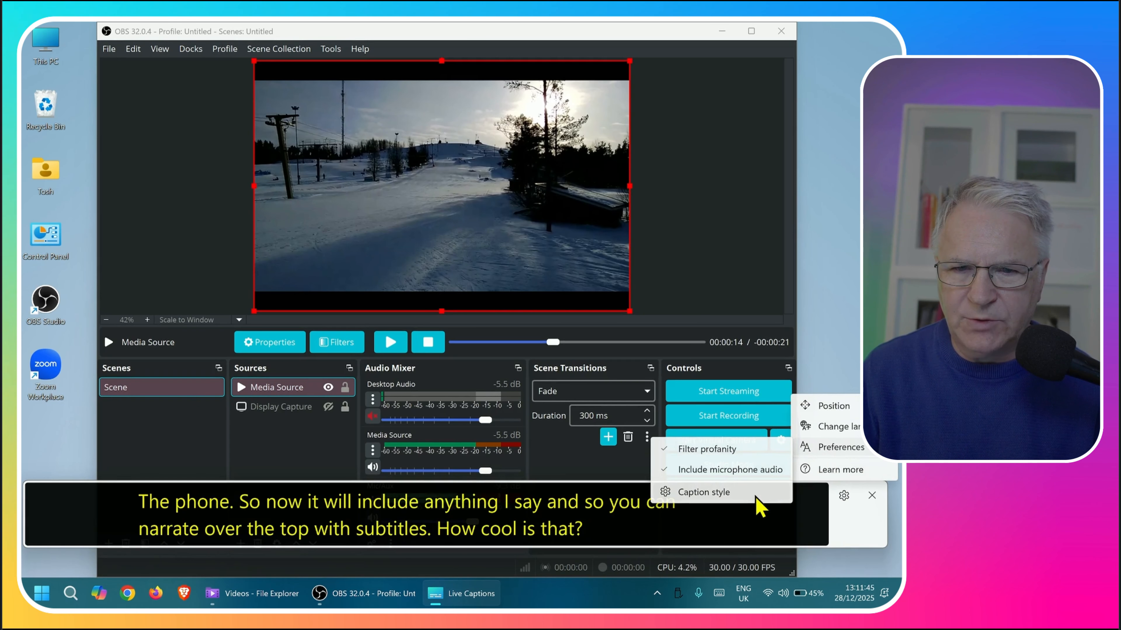
pyautogui.click(732, 470)
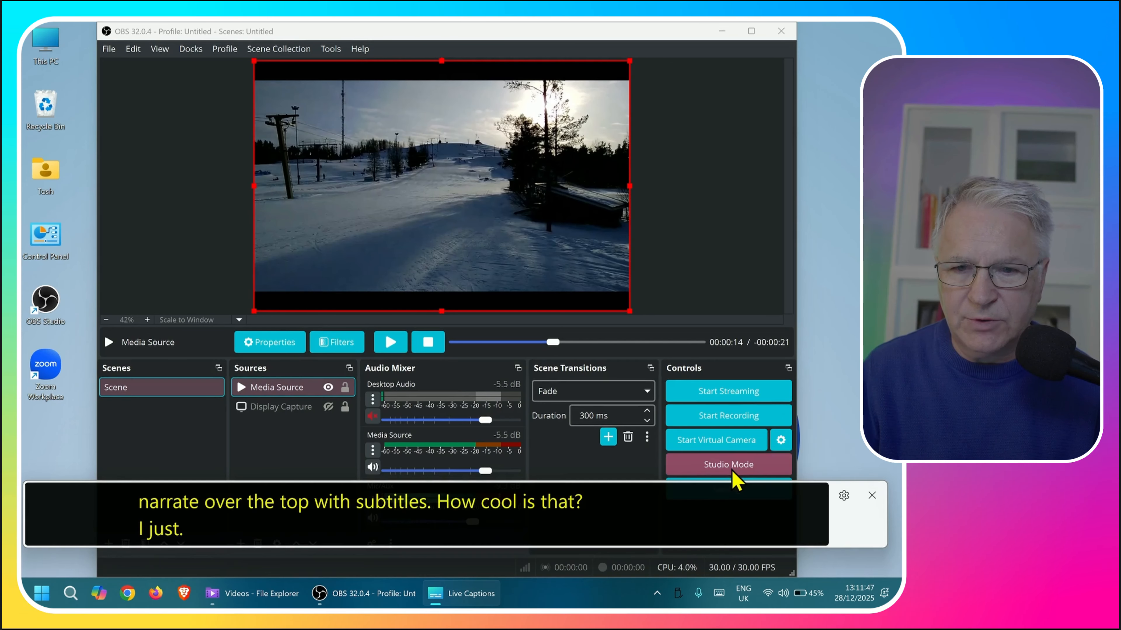
# Step: Examine the text options of the "Large text (copy)" caption style, and close the caption settings
pyautogui.click(843, 496)
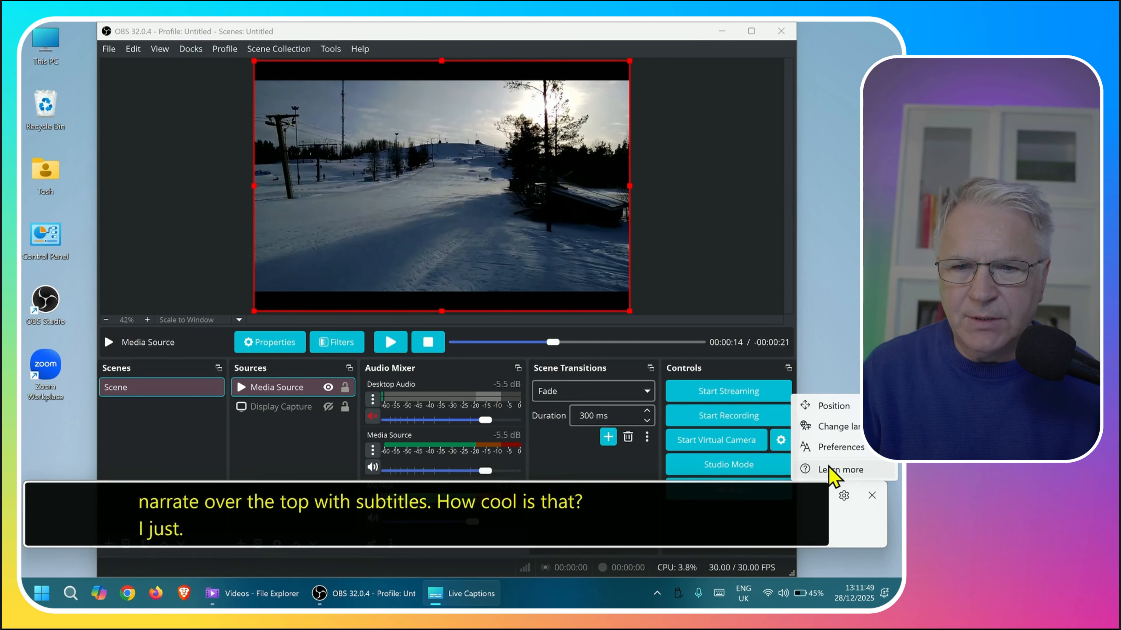
pyautogui.moveTo(804, 455)
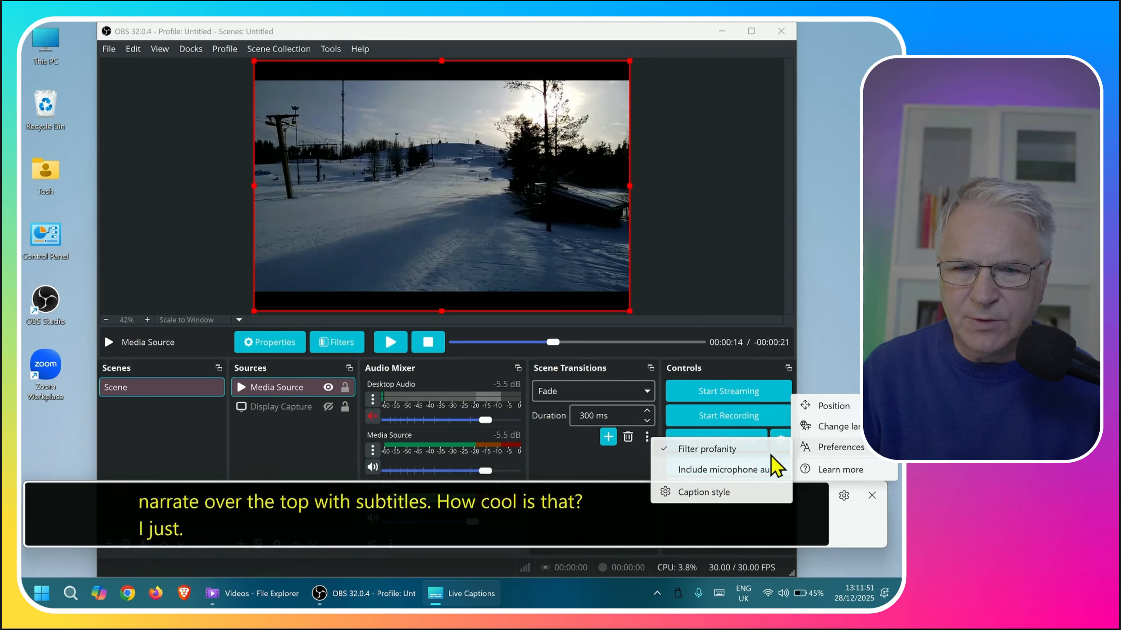
pyautogui.click(706, 493)
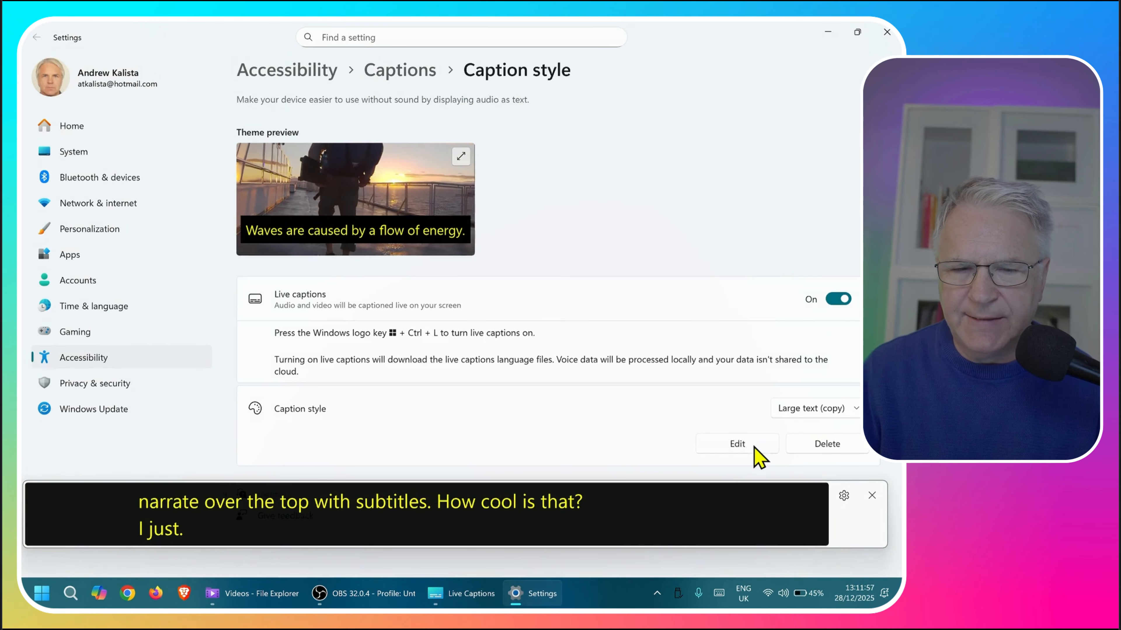
pyautogui.click(754, 447)
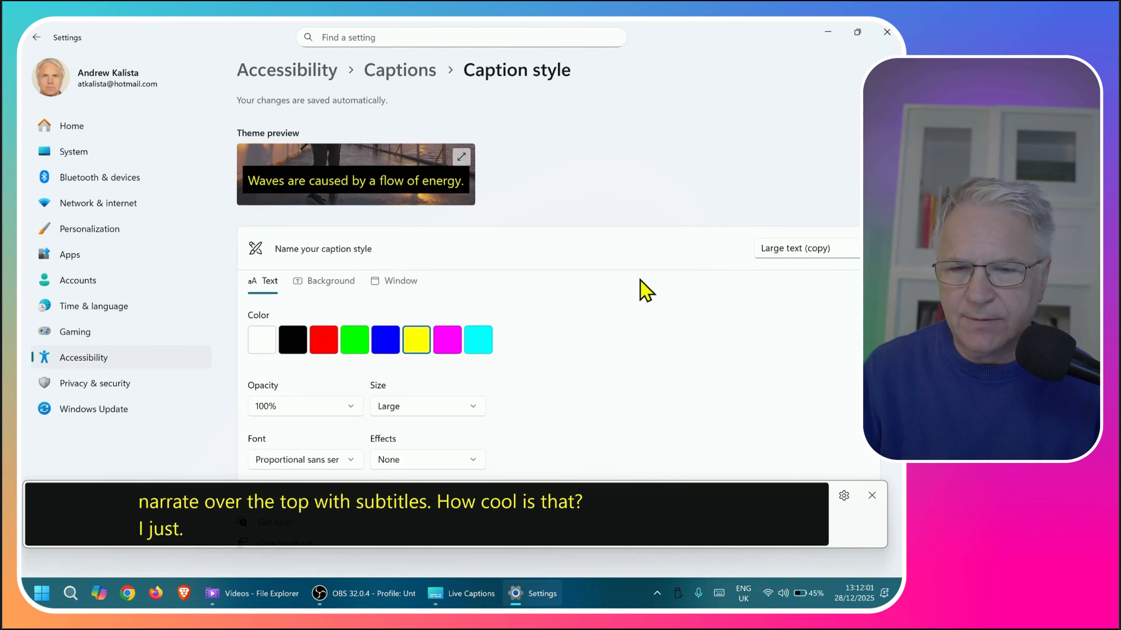
pyautogui.click(887, 33)
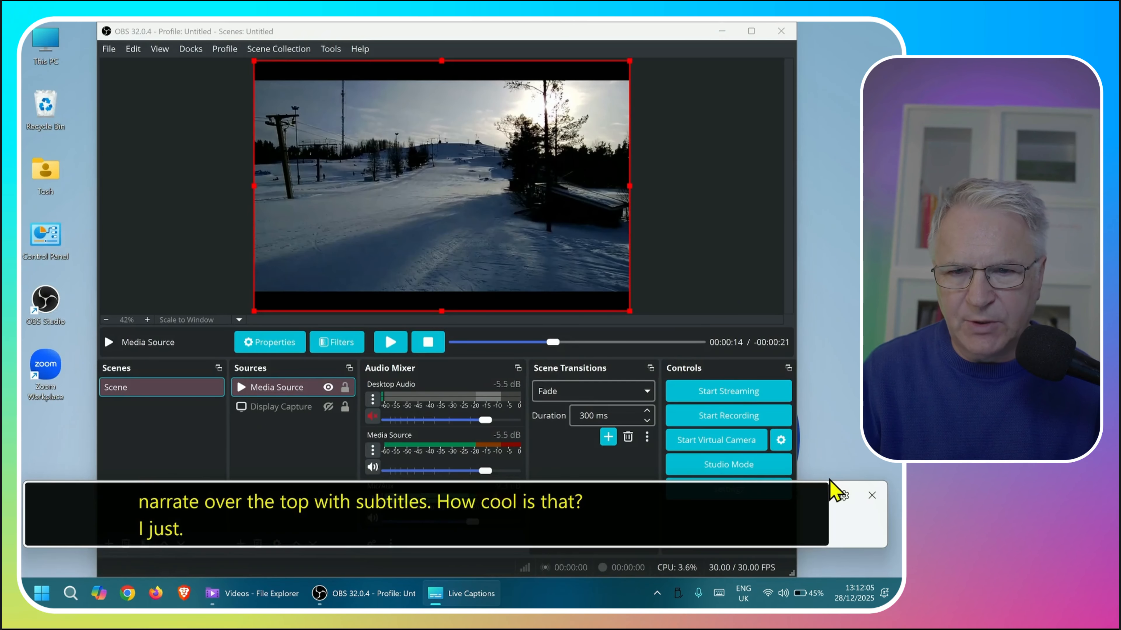
# Step: Park the Live Captions window mostly beyond the desktop's left edge, and add a Window Capture source named subs
pyautogui.moveTo(863, 522); pyautogui.dragTo(57, 482)
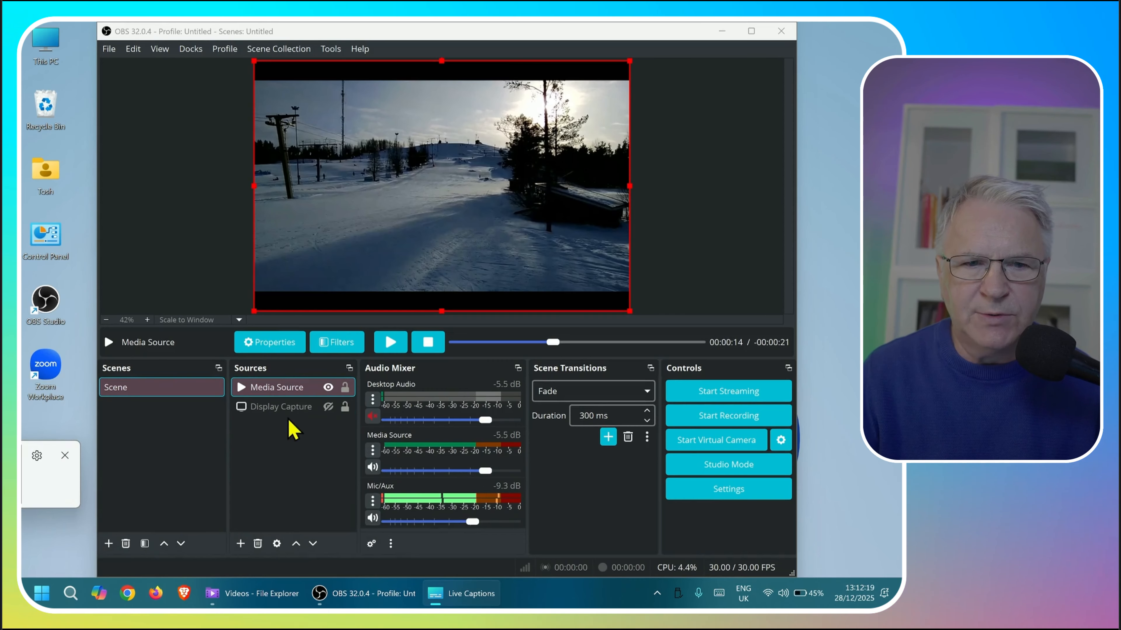
pyautogui.click(240, 545)
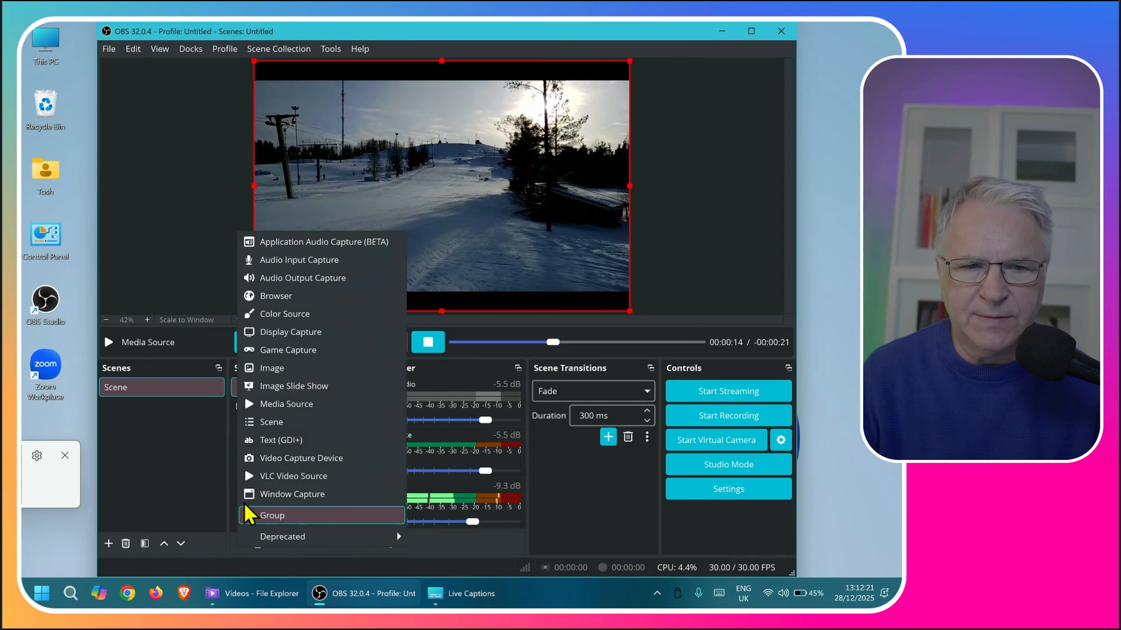
pyautogui.click(309, 497)
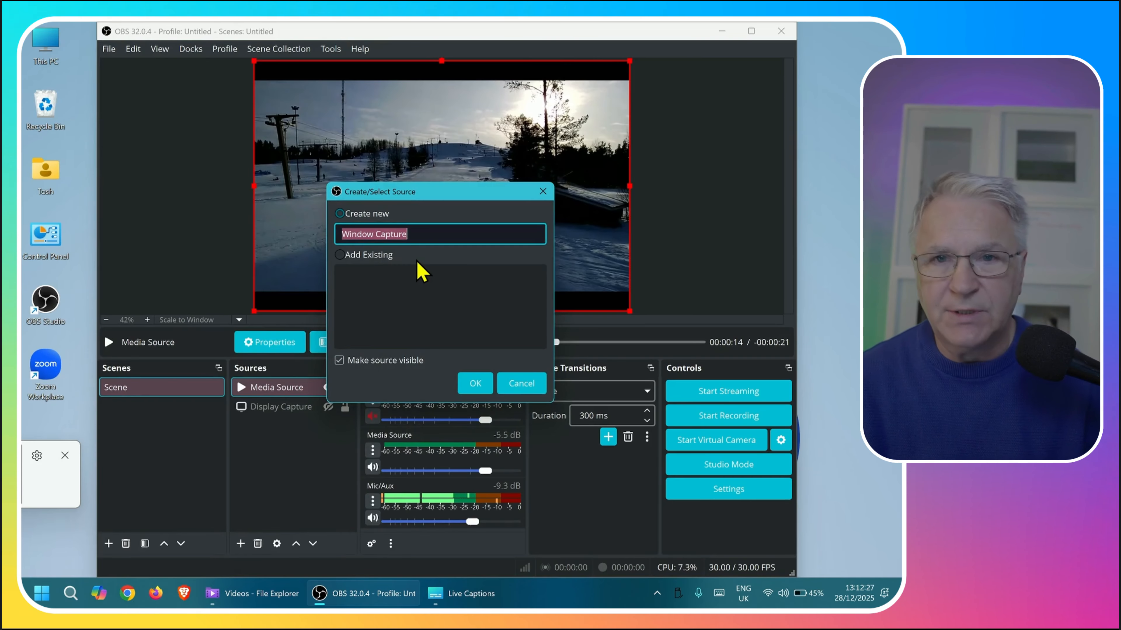
pyautogui.write('s')
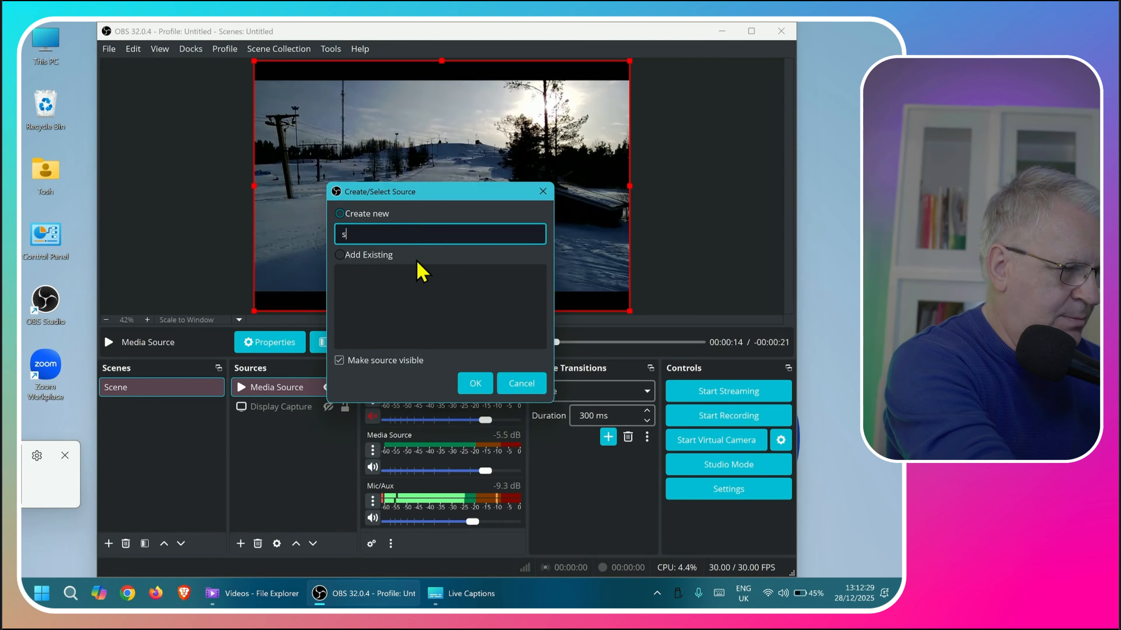
pyautogui.write('ubs')
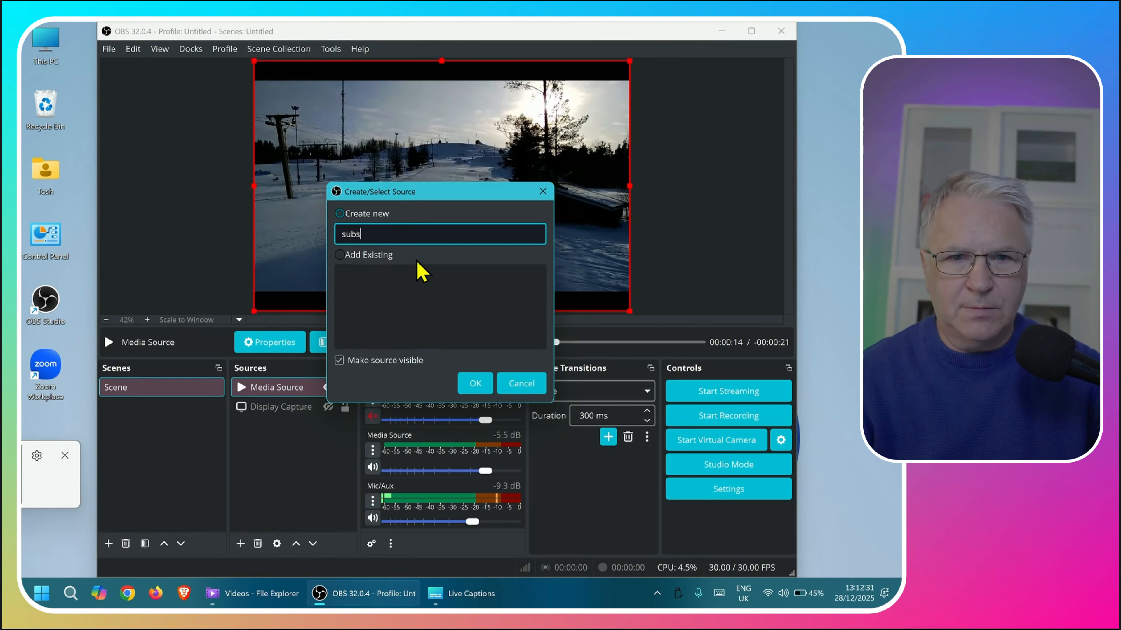
pyautogui.click(475, 383)
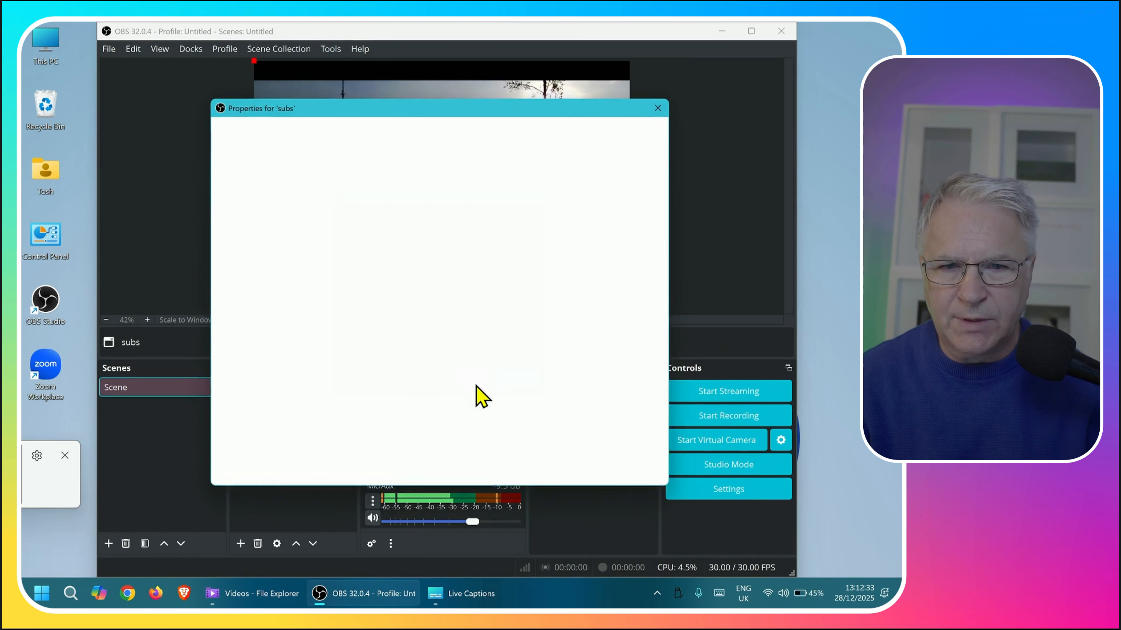
# Step: Set the subs source to capture the Live Captions window with the Windows 10 (1903 and up) capture method
pyautogui.click(496, 309)
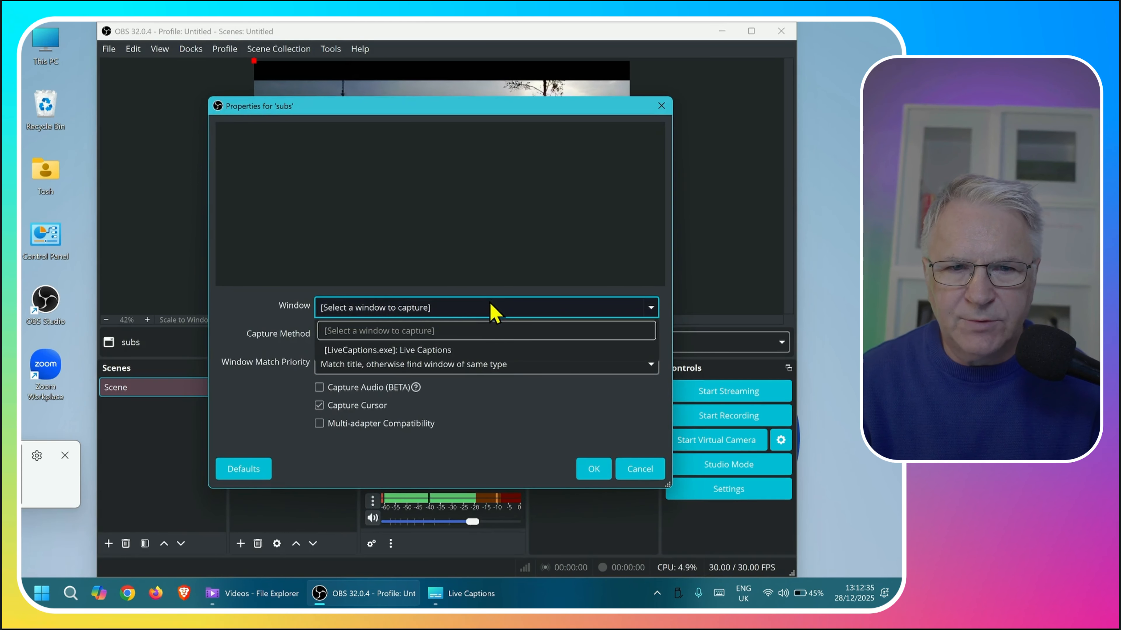
pyautogui.click(459, 351)
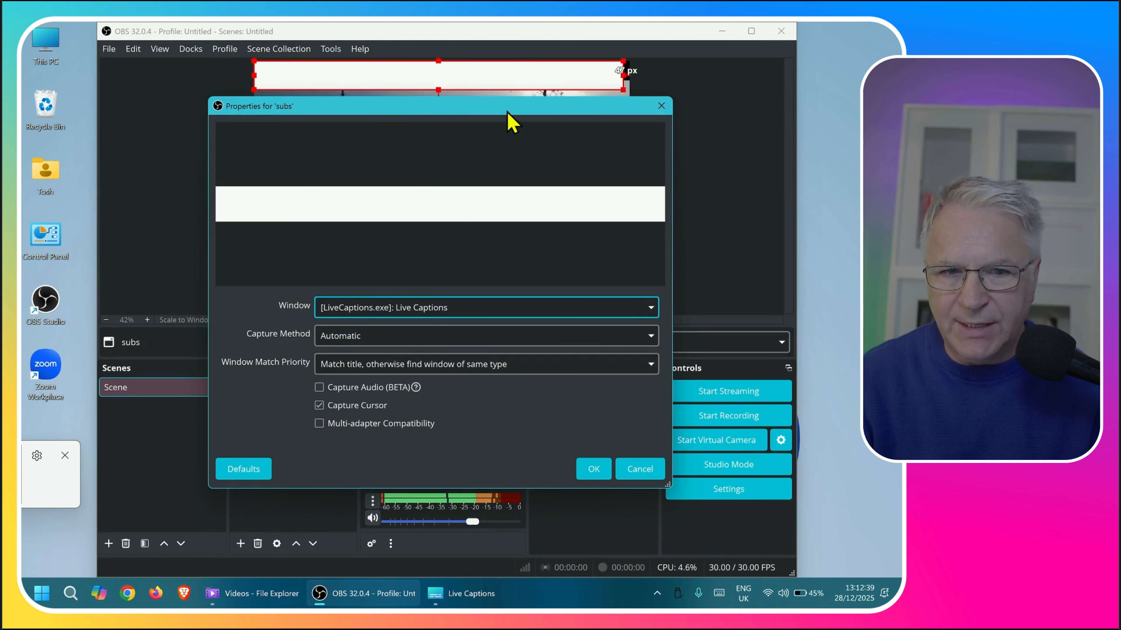
pyautogui.click(457, 340)
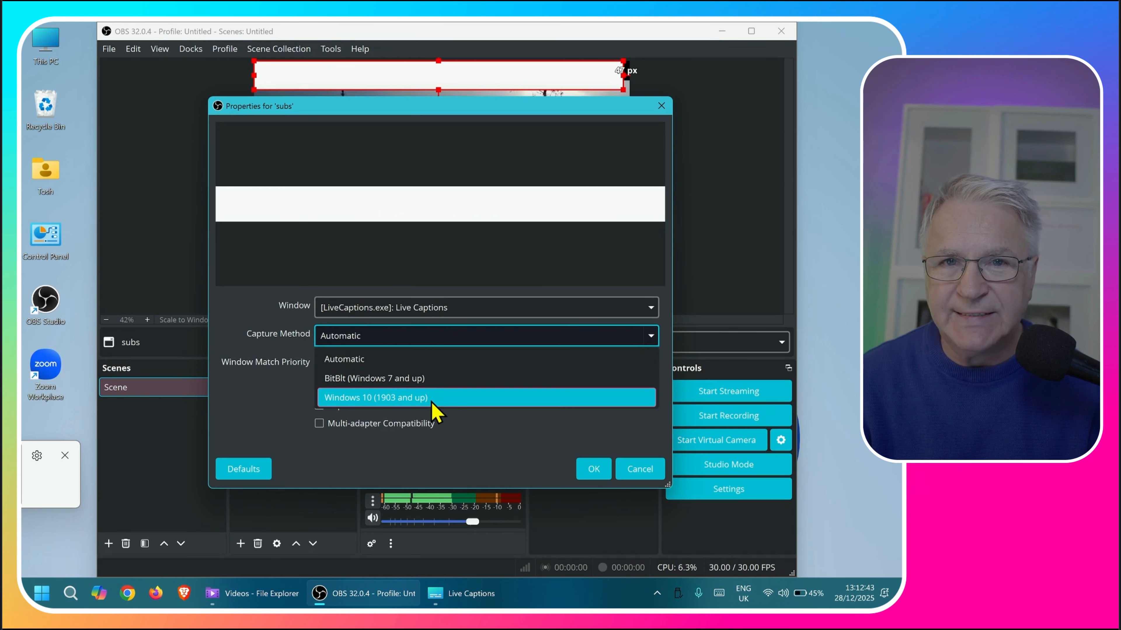
pyautogui.click(440, 398)
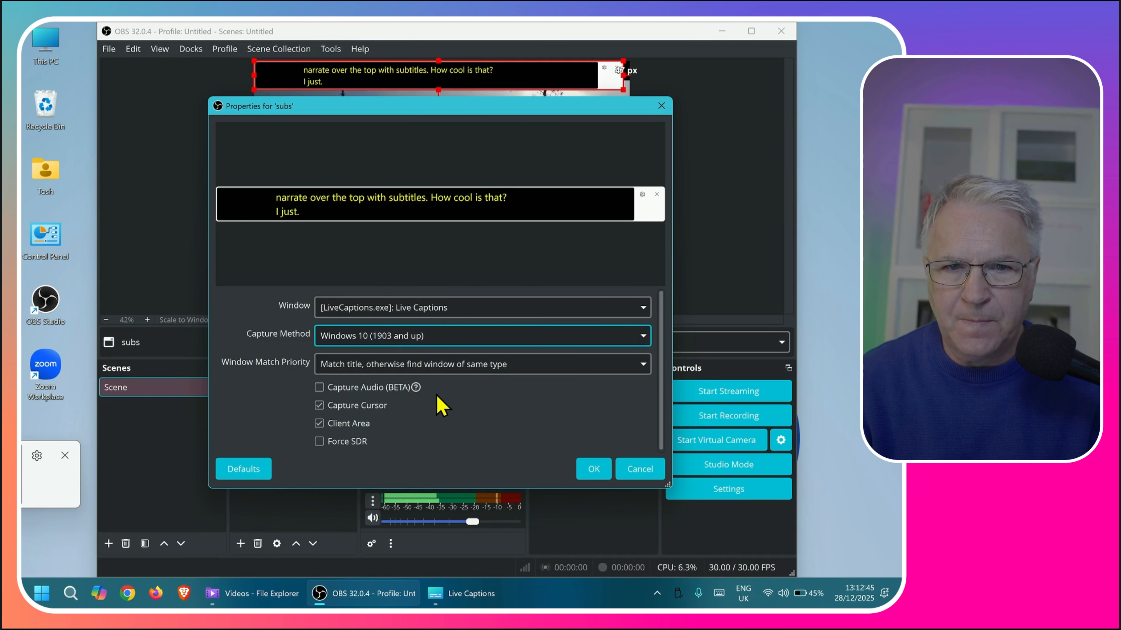
pyautogui.click(593, 468)
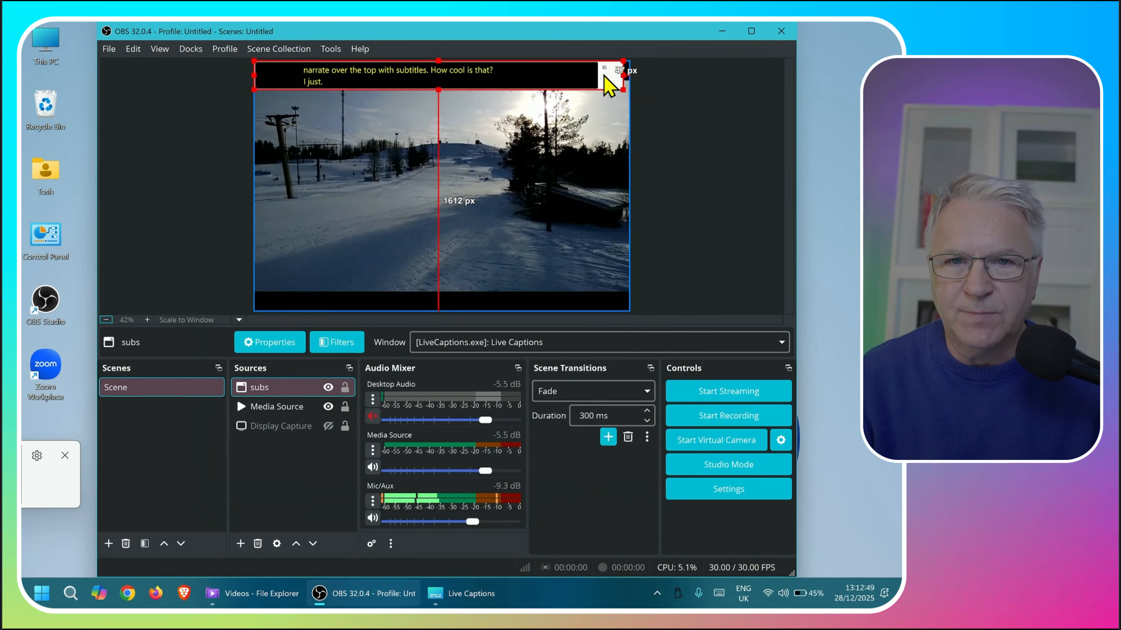
# Step: Place the subs source over the lower part of the ski video, and realign the shifted Media Source with the canvas
pyautogui.moveTo(610, 86); pyautogui.dragTo(600, 248)
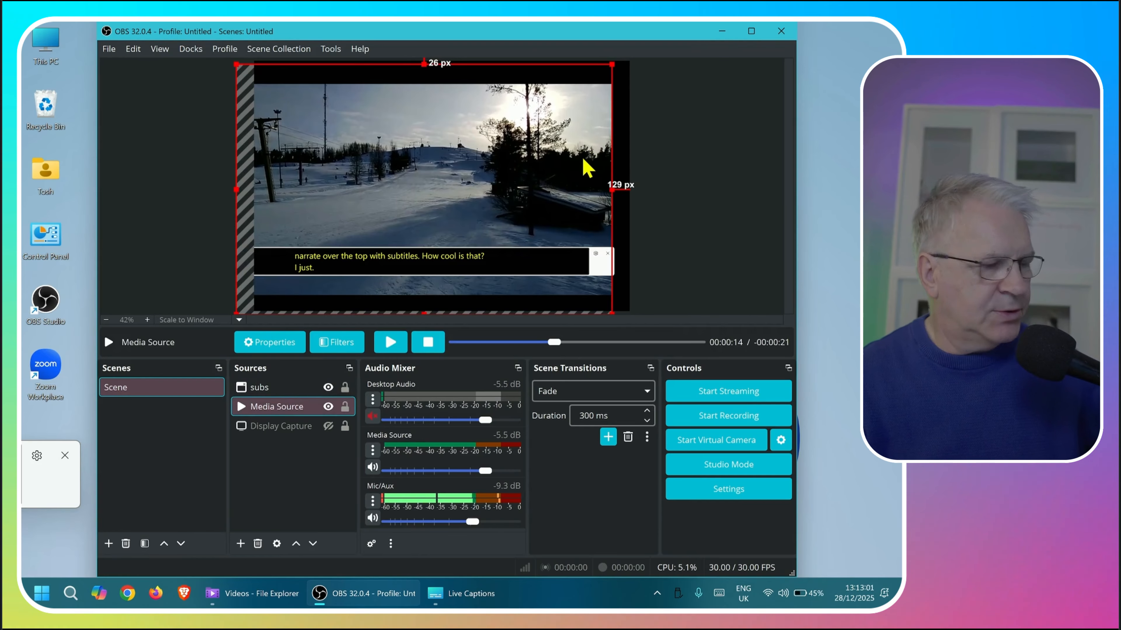
pyautogui.moveTo(583, 157); pyautogui.dragTo(602, 154)
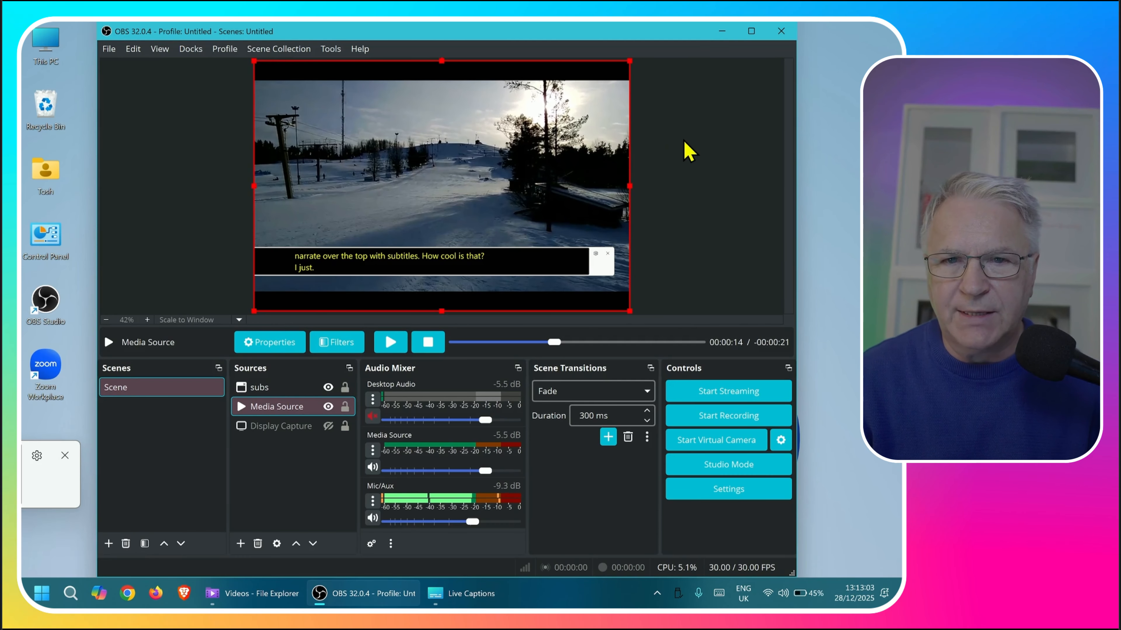
pyautogui.click(687, 152)
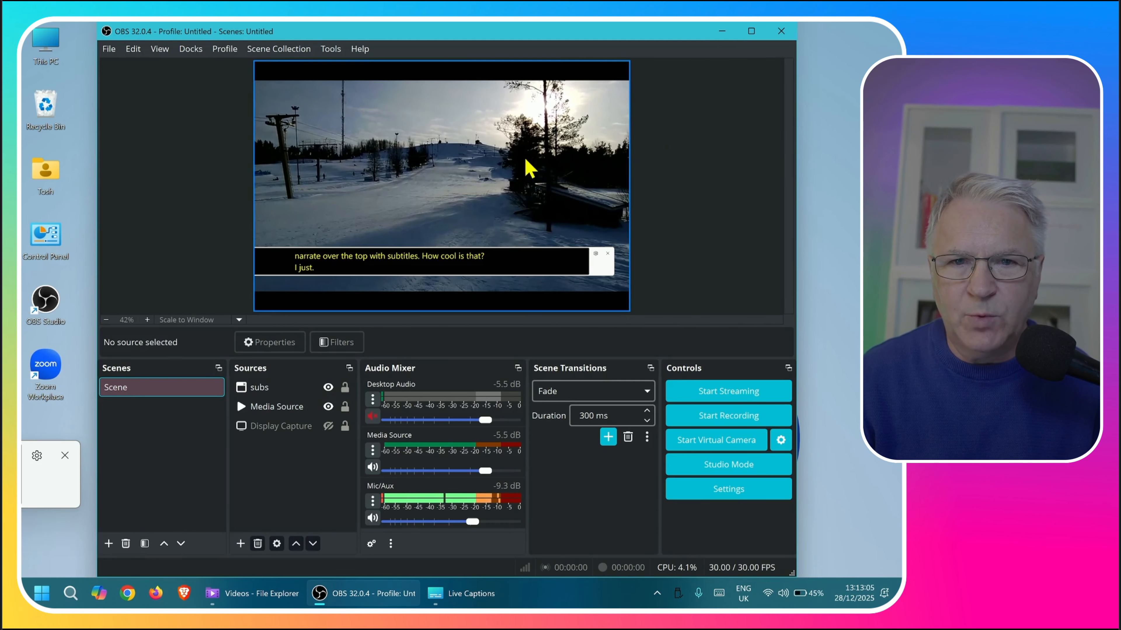
# Step: Lock the Media Source, and move the subs source lower over the video, about 174 px above the canvas's bottom edge
pyautogui.click(533, 166)
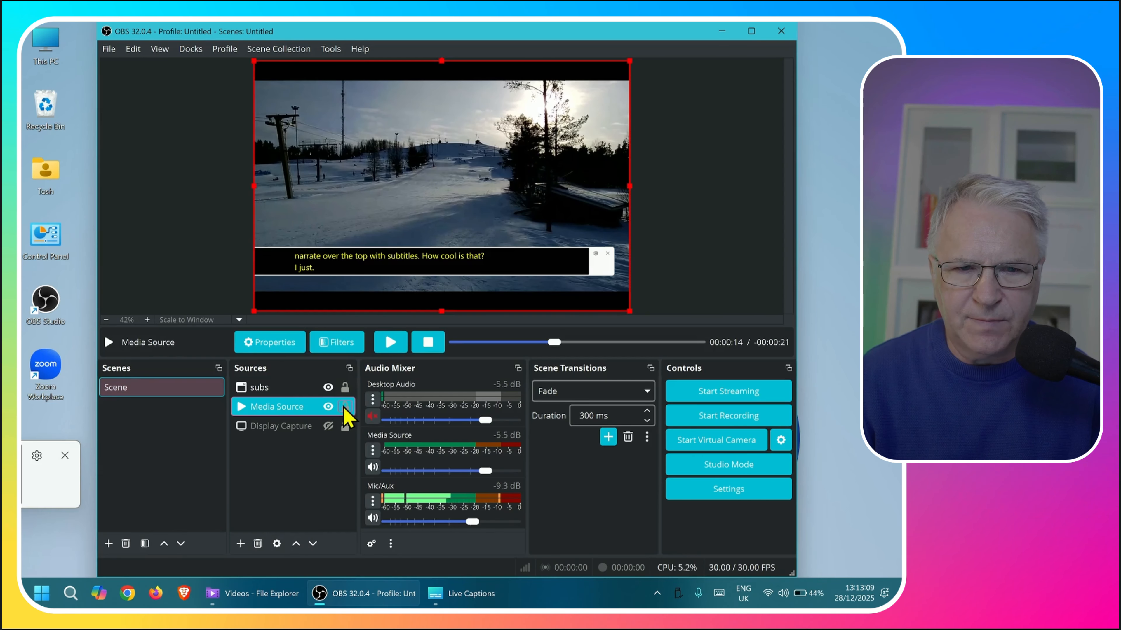
pyautogui.click(345, 406)
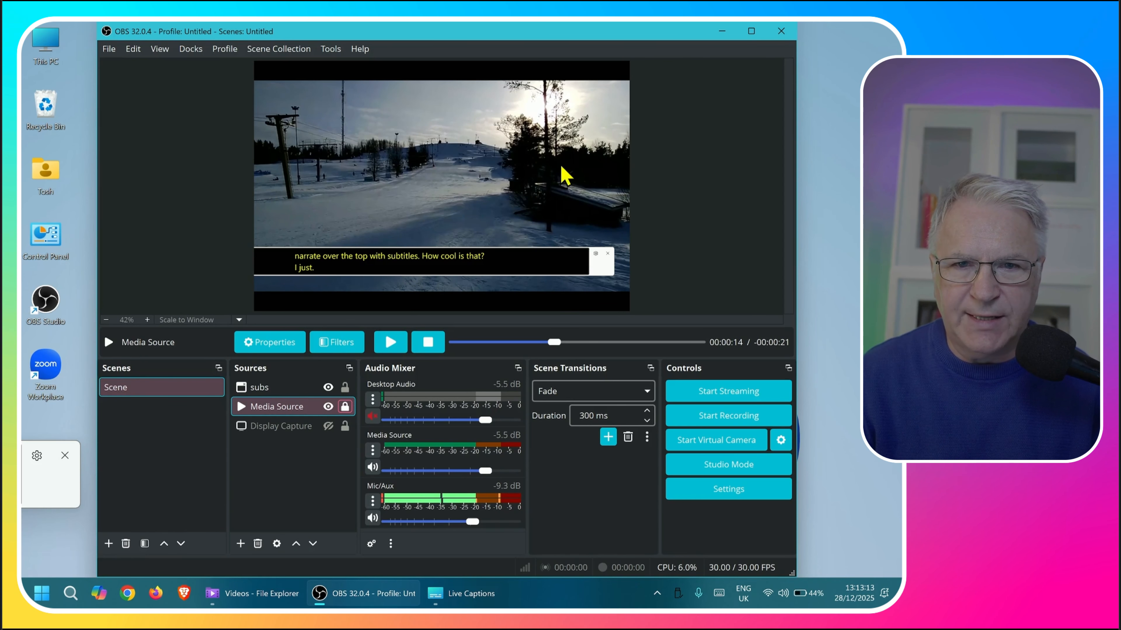
pyautogui.click(539, 186)
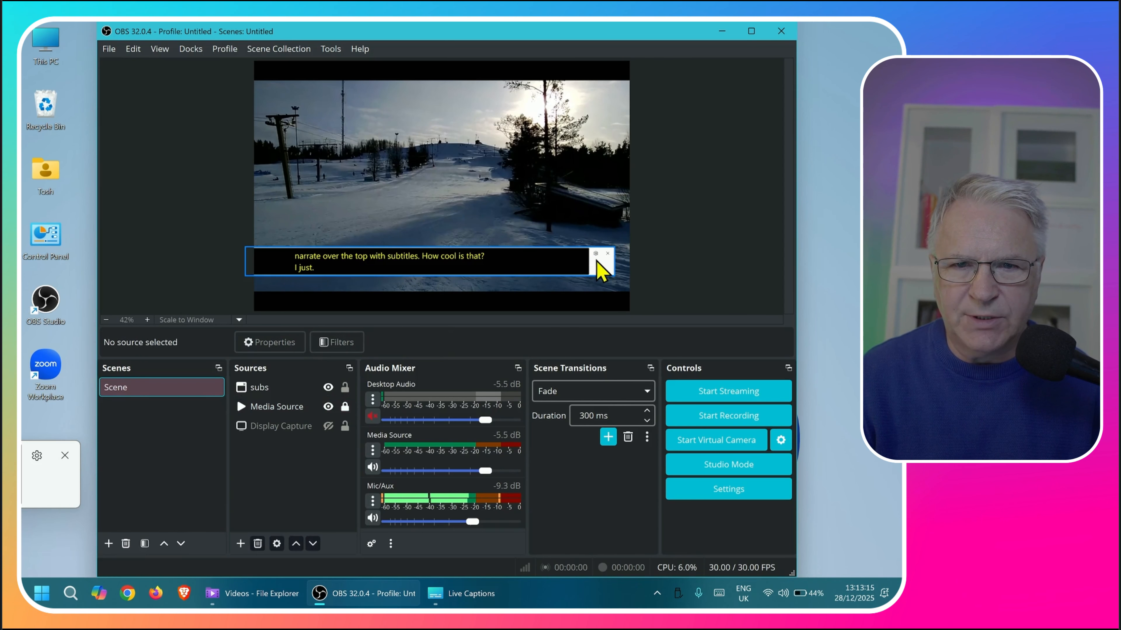
pyautogui.moveTo(596, 261); pyautogui.dragTo(600, 277)
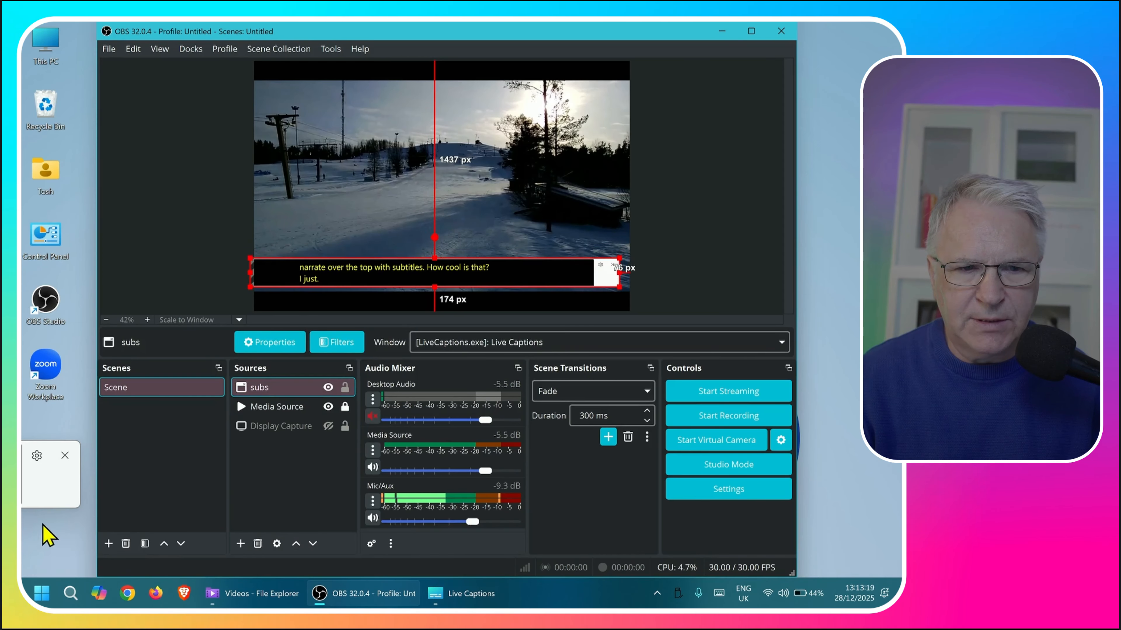
# Step: Narrow the Live Captions window from its right edge, and move the subs source to about 33 px above the canvas's bottom edge
pyautogui.moveTo(51, 499); pyautogui.dragTo(200, 487)
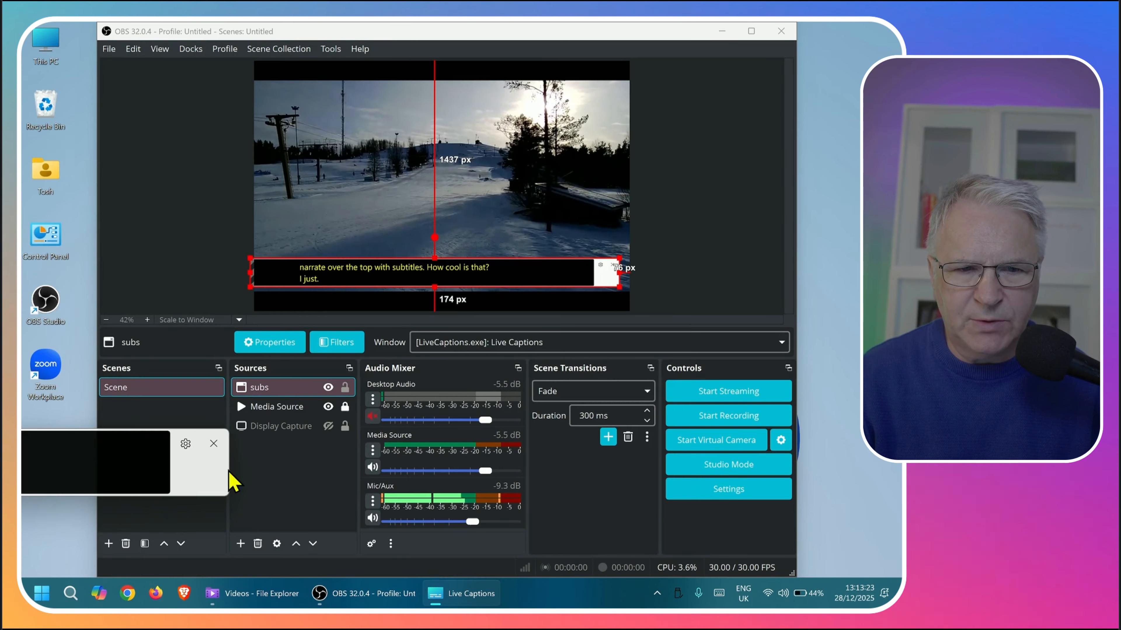
pyautogui.moveTo(228, 467); pyautogui.dragTo(151, 476)
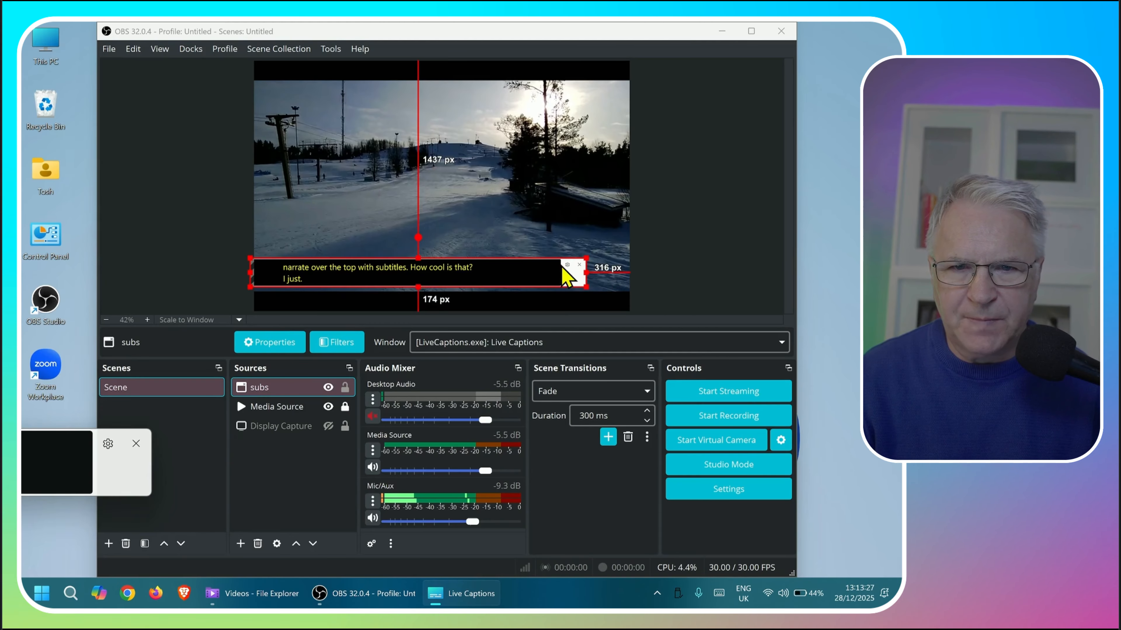
pyautogui.moveTo(569, 275); pyautogui.dragTo(591, 295)
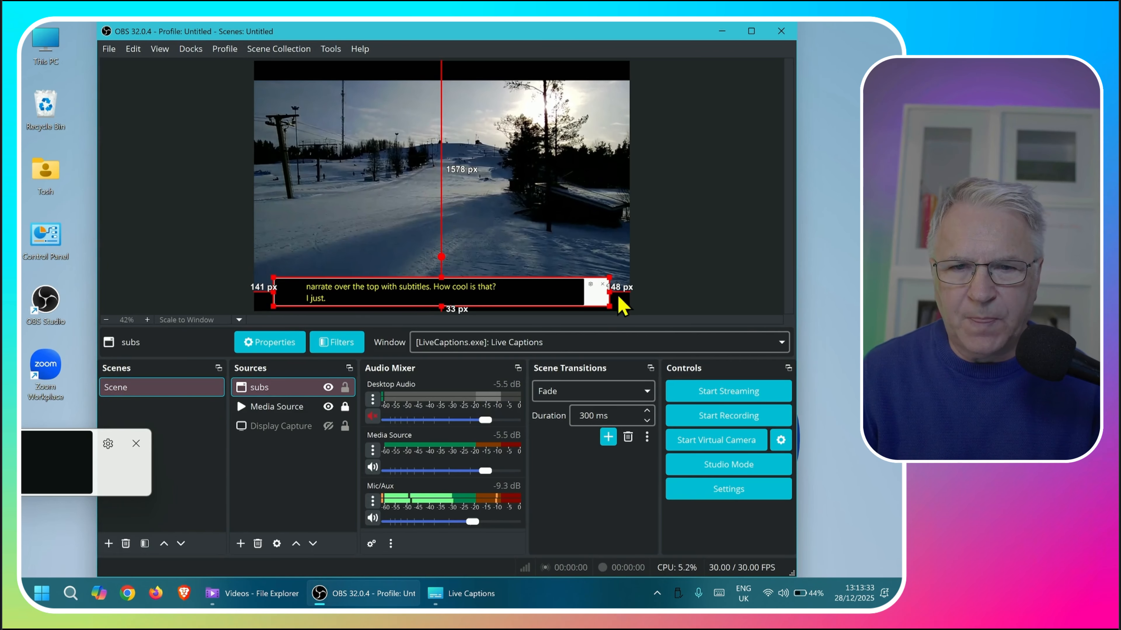
# Step: Crop the white strip off the subs source's right side, and roughly centre the source horizontally, about 28 px above the canvas's bottom edge
pyautogui.press('alt')
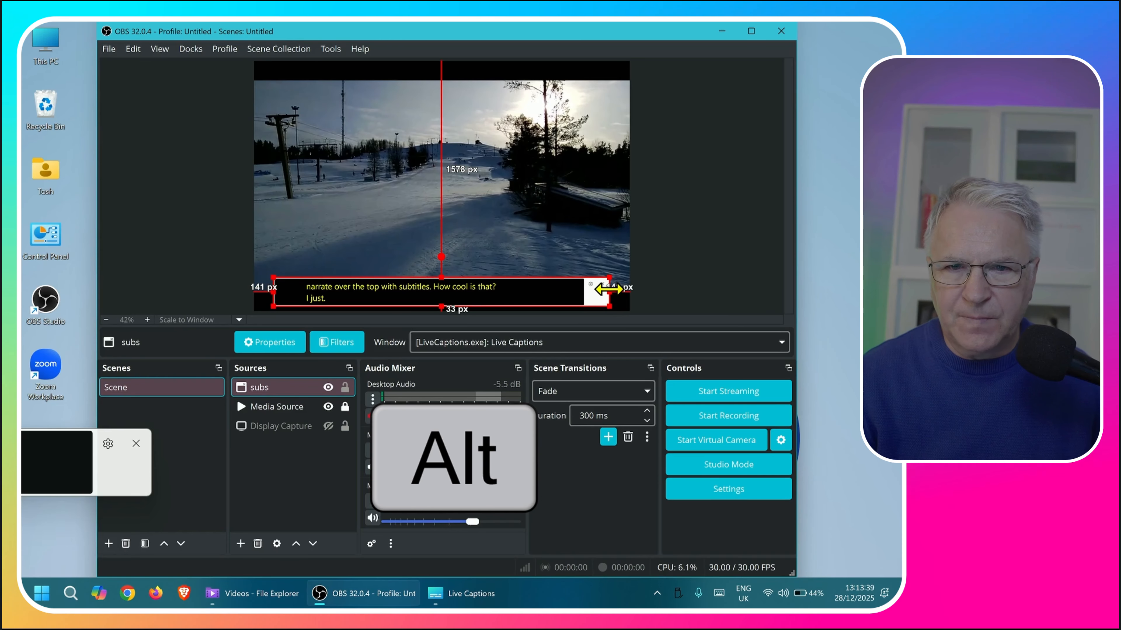
pyautogui.moveTo(609, 289); pyautogui.dragTo(586, 291)
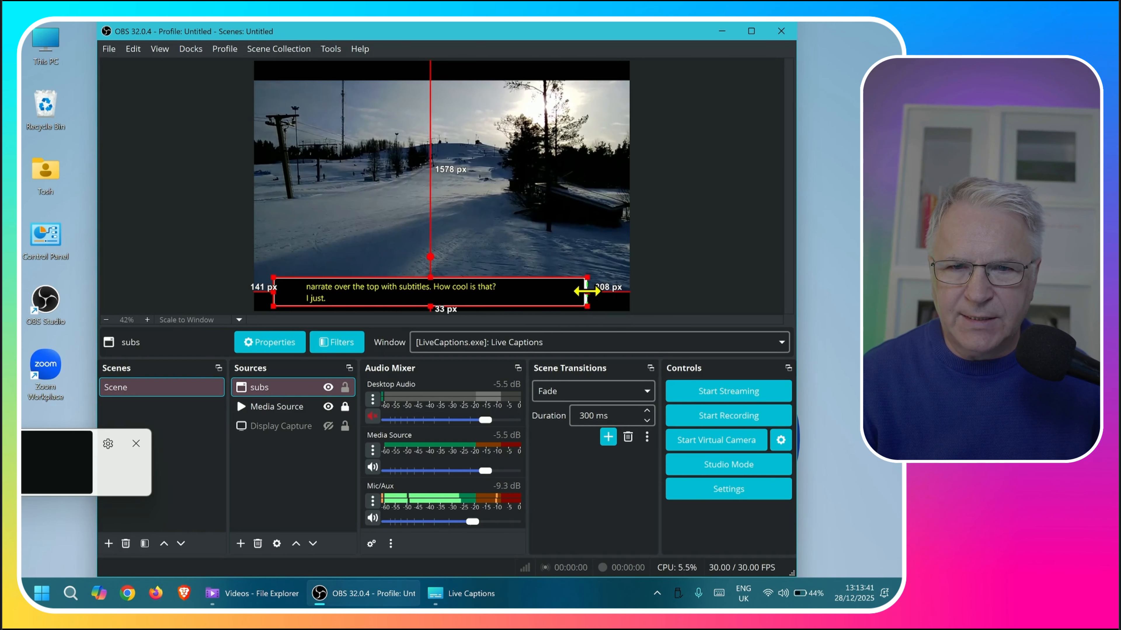
pyautogui.click(696, 255)
pyautogui.moveTo(540, 294); pyautogui.dragTo(551, 289)
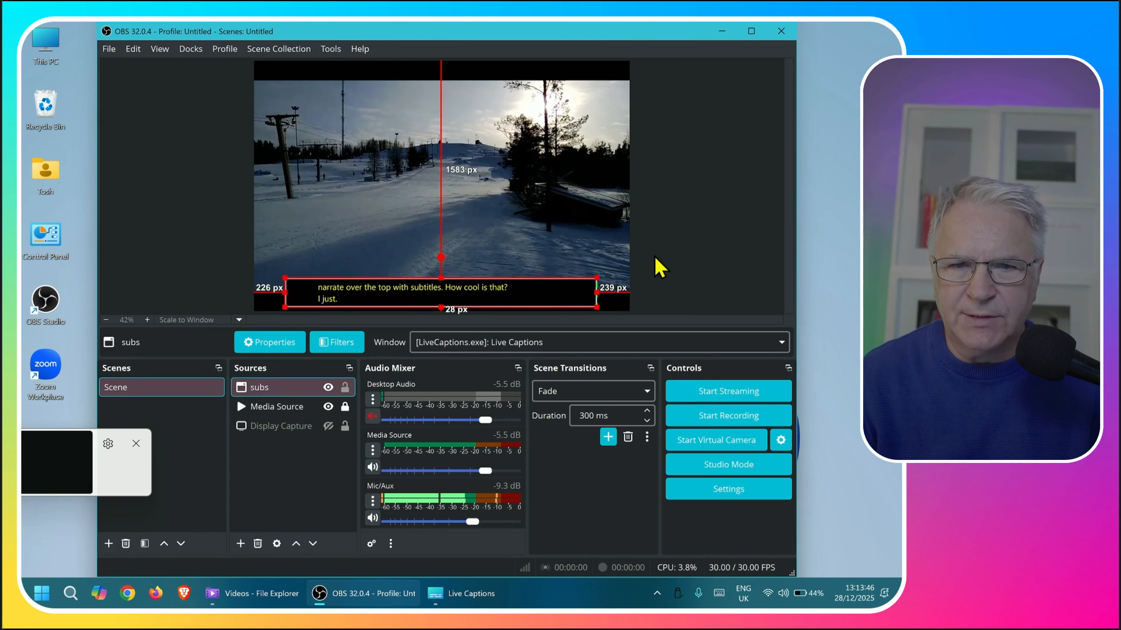
pyautogui.click(704, 237)
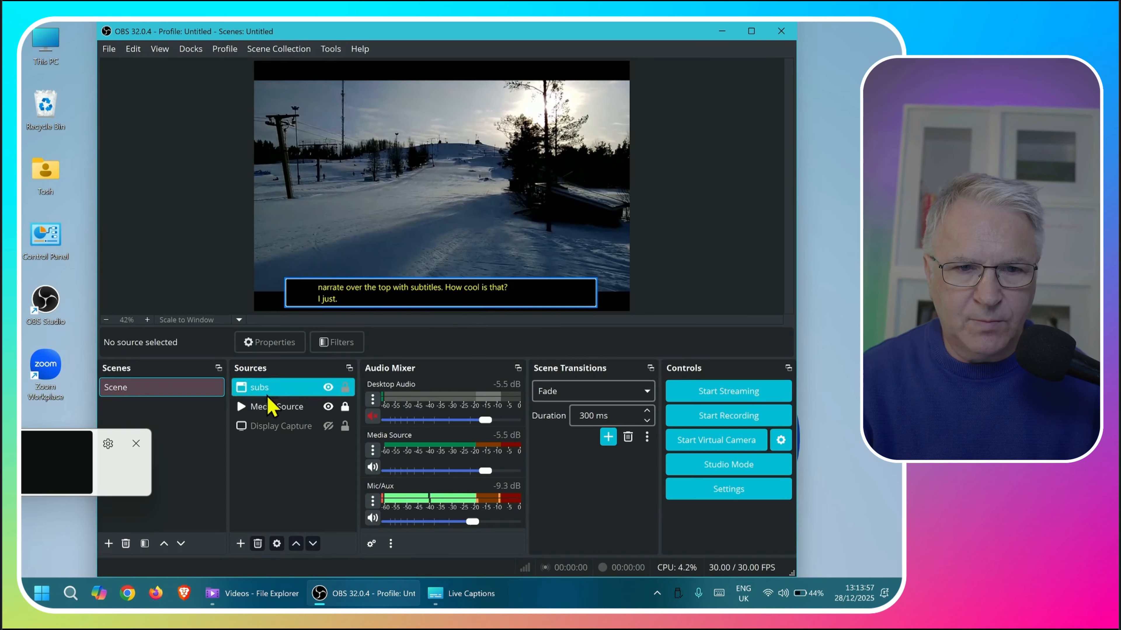
# Step: Close and restart Live Captions, and park its window mostly beyond the desktop's left edge
pyautogui.click(135, 444)
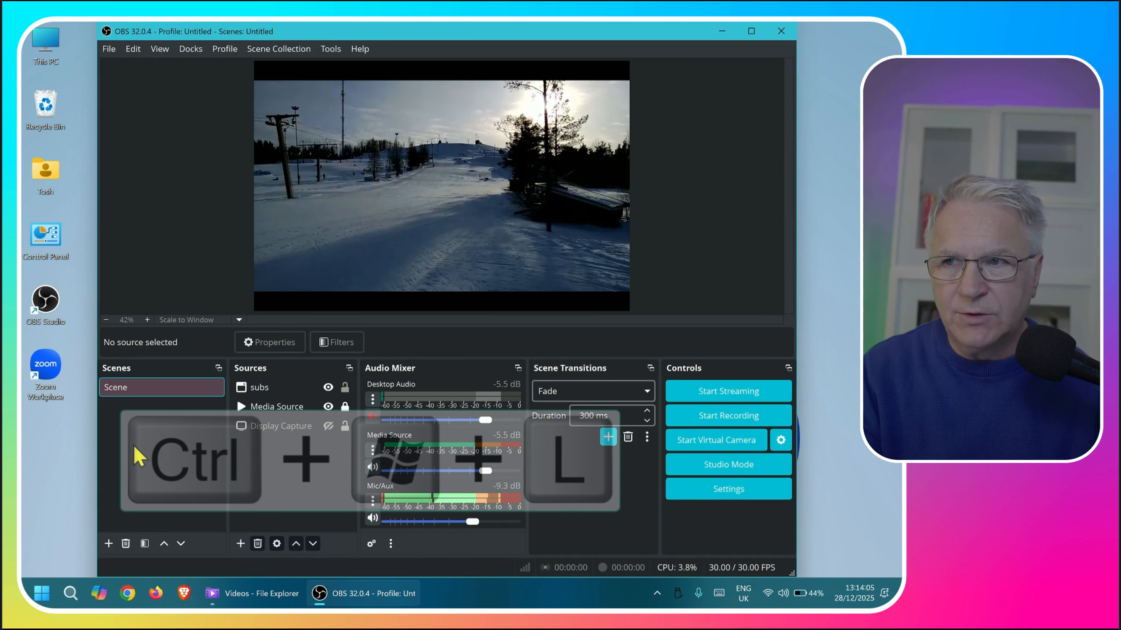
pyautogui.press('ctrl+super+l')
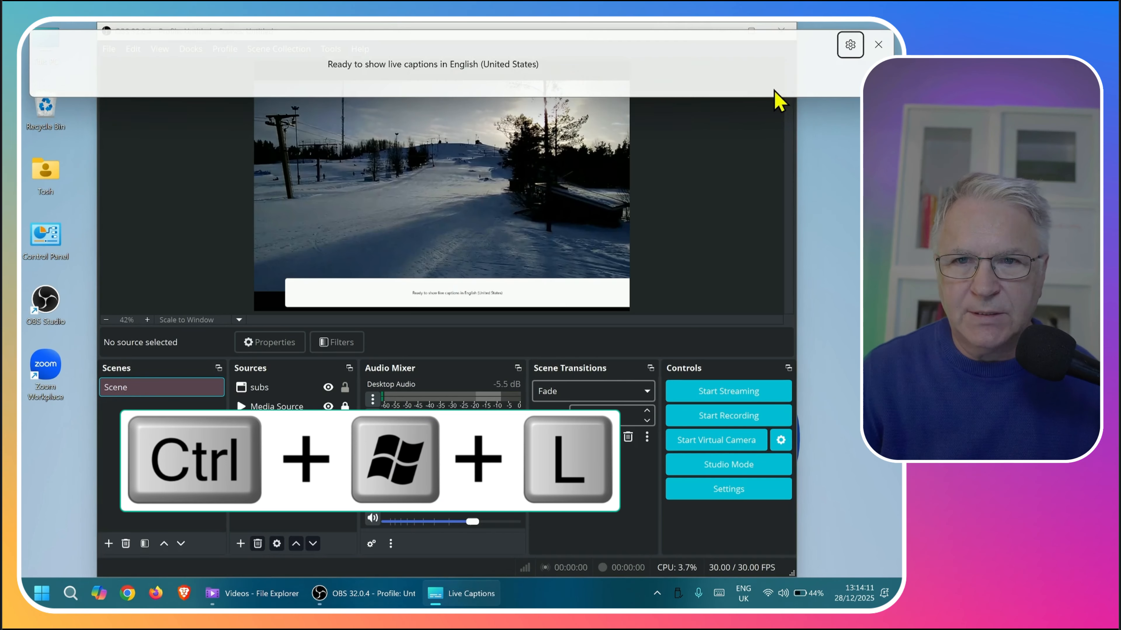
pyautogui.moveTo(875, 79); pyautogui.dragTo(79, 459)
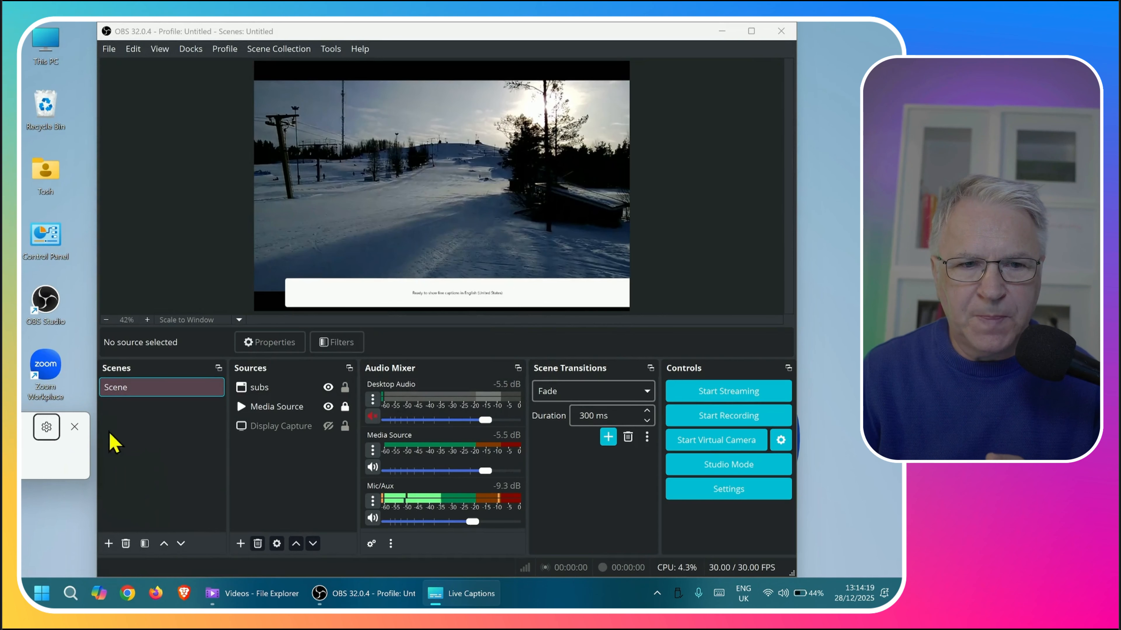
pyautogui.click(48, 429)
pyautogui.moveTo(73, 381)
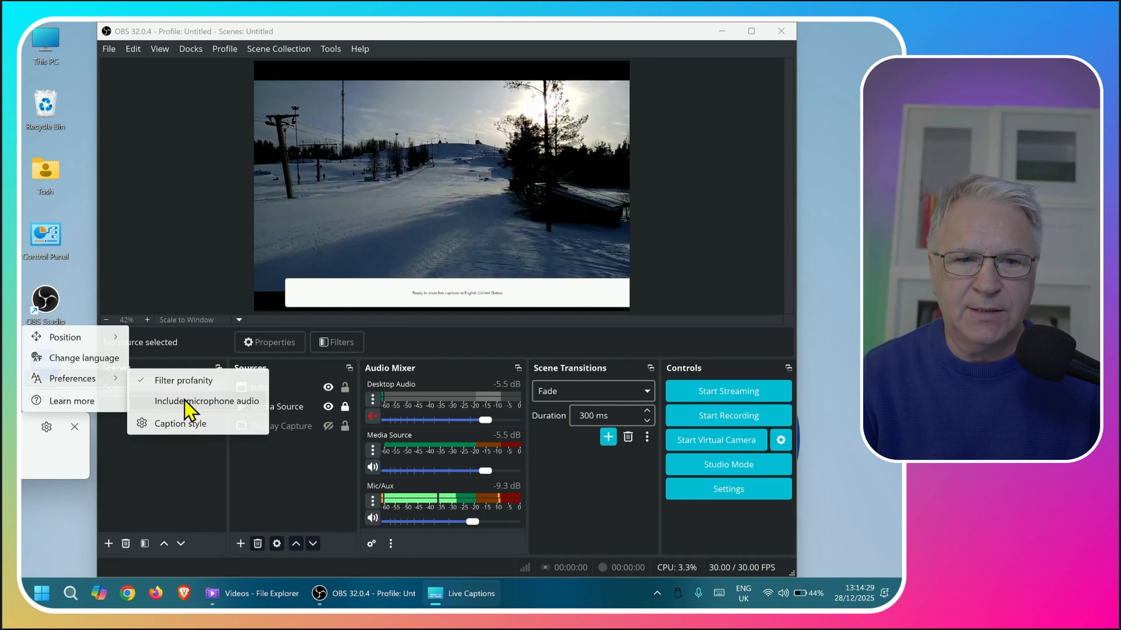
pyautogui.click(124, 259)
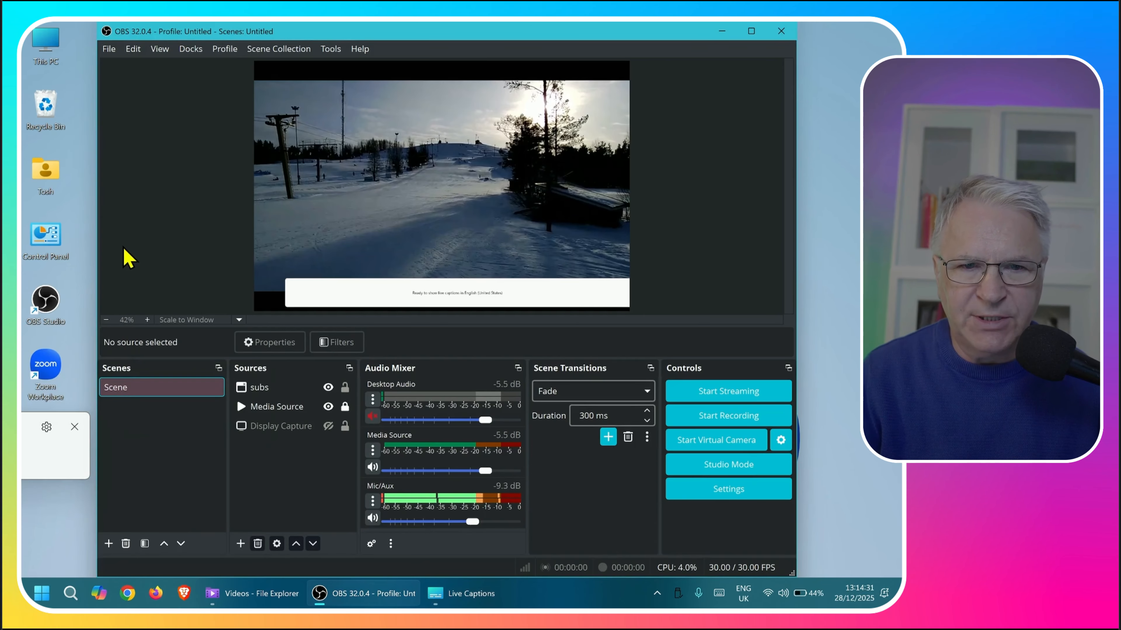
# Step: Move the subs source down flush with the canvas's bottom edge, about 97 px from its left side, and deselect it
pyautogui.moveTo(556, 288); pyautogui.dragTo(539, 295)
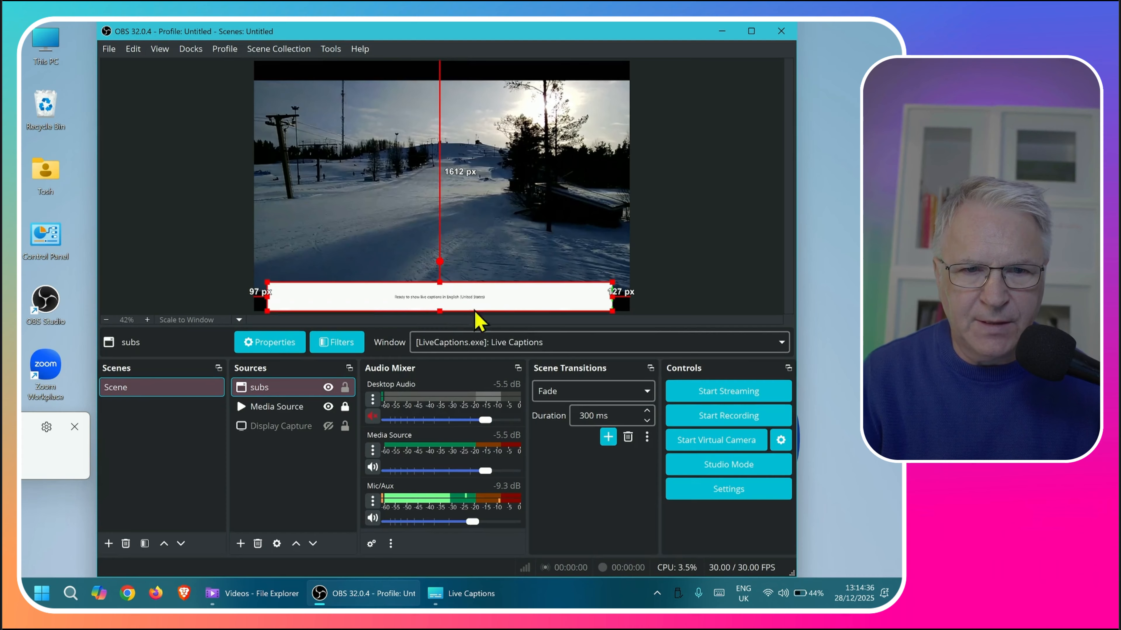
pyautogui.click(57, 461)
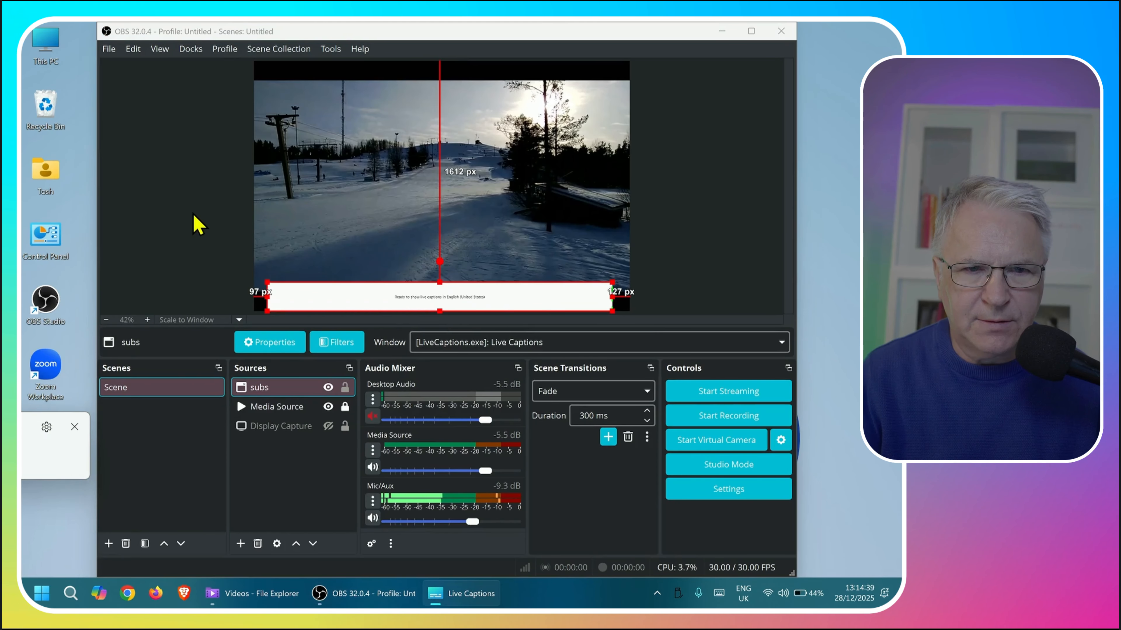
pyautogui.click(197, 225)
# Step: Include microphone audio in the Live Captions preferences
pyautogui.click(46, 427)
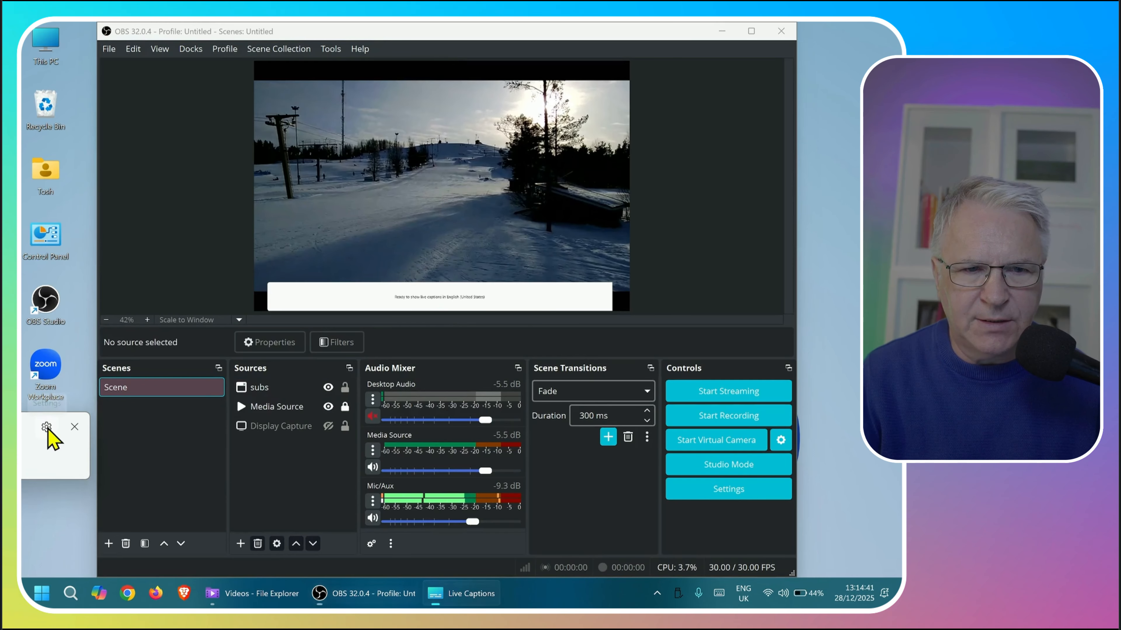
pyautogui.moveTo(111, 381)
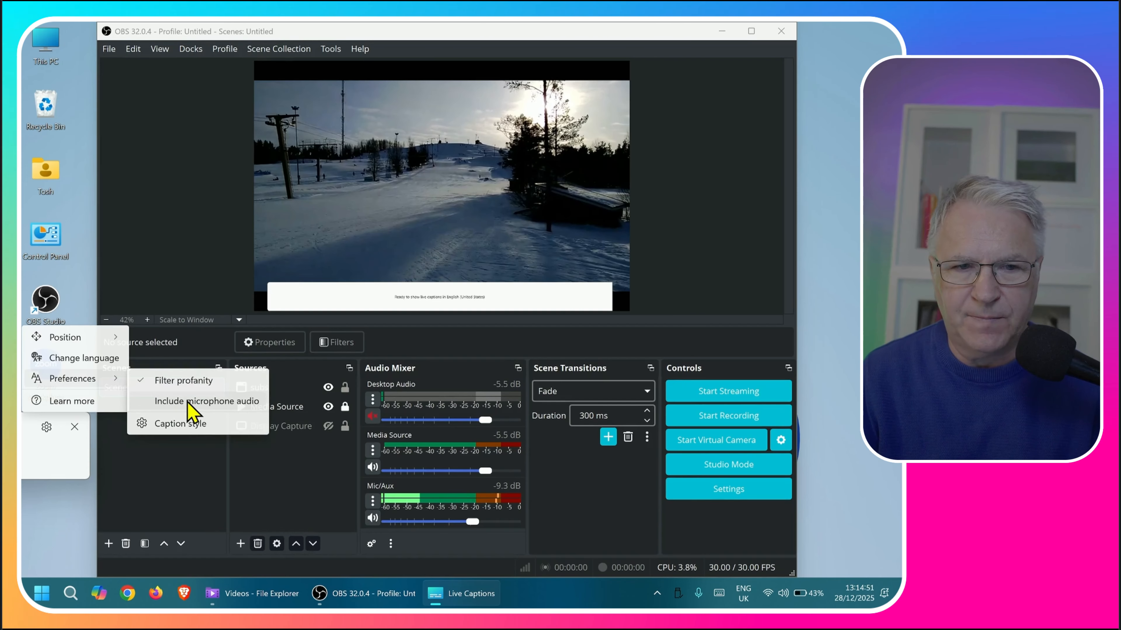
pyautogui.click(192, 402)
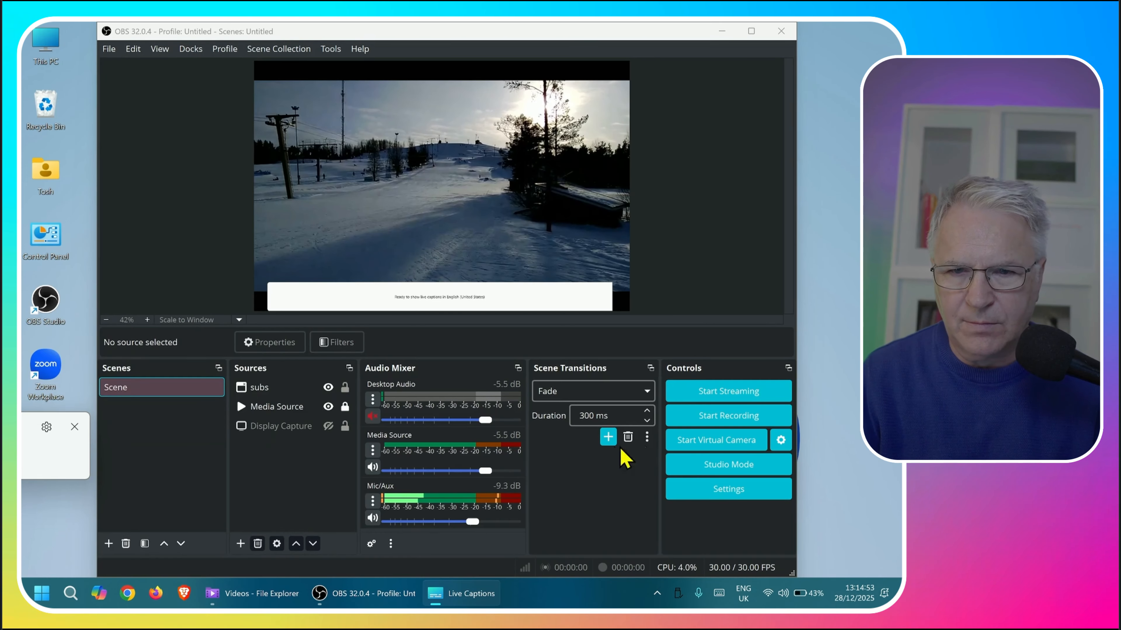
# Step: Start recording, select the Media Source to control its playback, and adjust its audio level while narrating
pyautogui.click(698, 419)
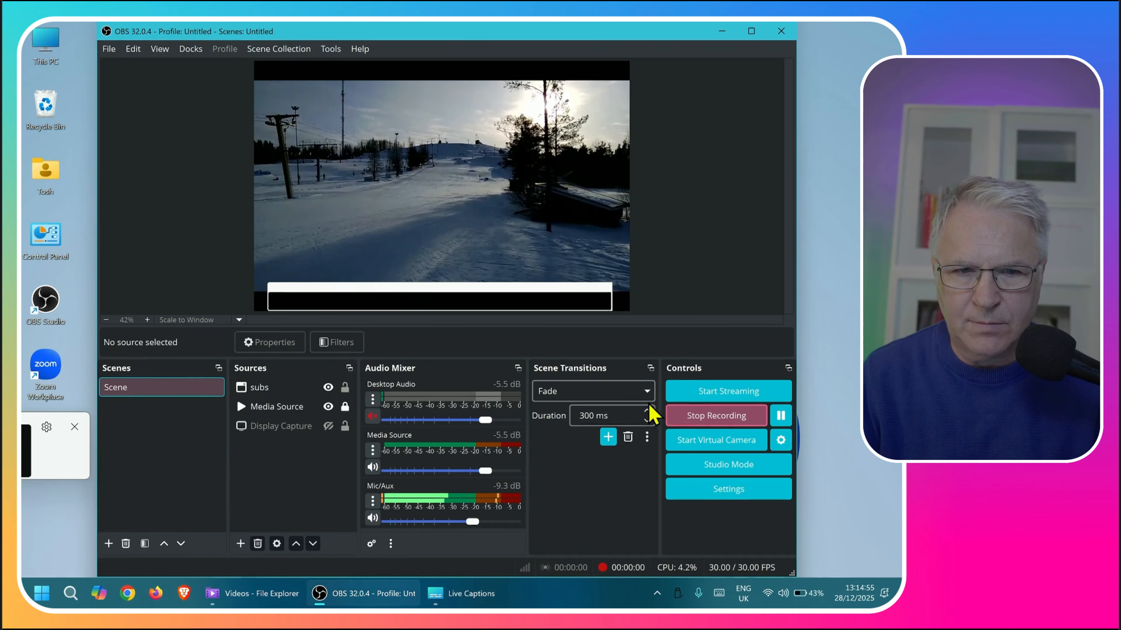
pyautogui.click(283, 407)
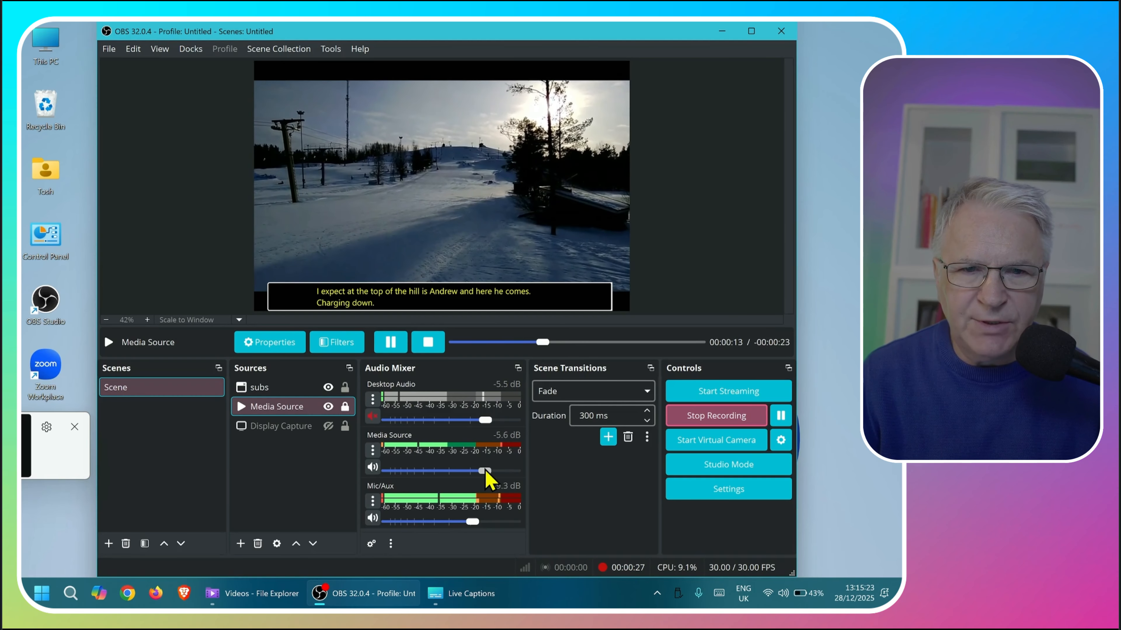
pyautogui.moveTo(447, 463); pyautogui.dragTo(441, 463)
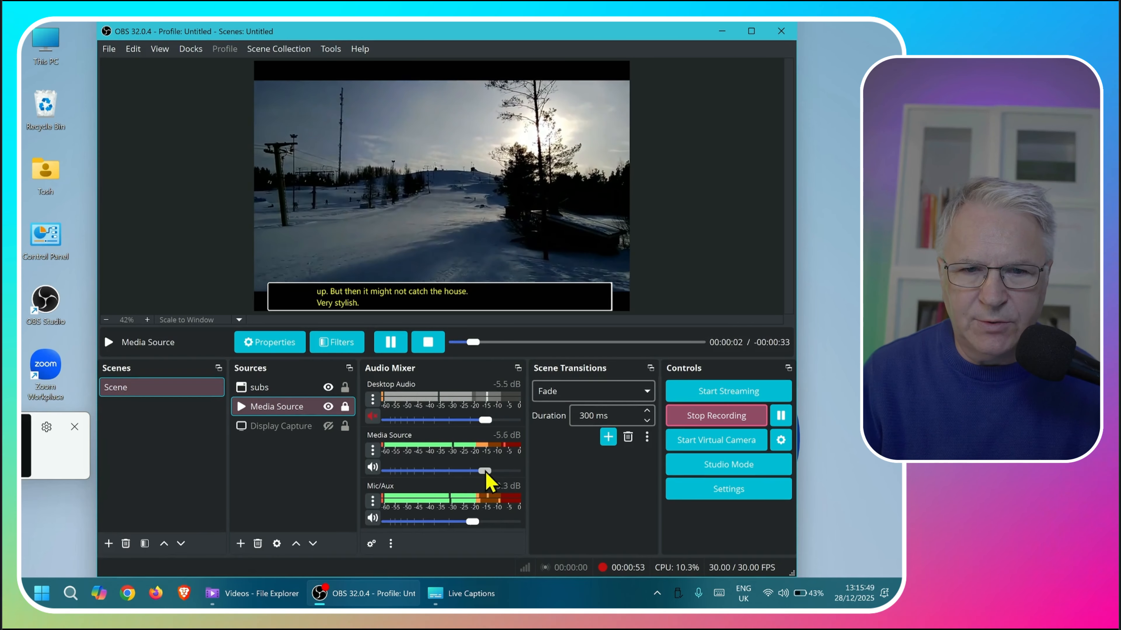
# Step: Alternate the Media Source volume between about -31 or -25 dB for narration and about -5.5 dB for the video's own sound
pyautogui.moveTo(486, 472); pyautogui.dragTo(433, 471)
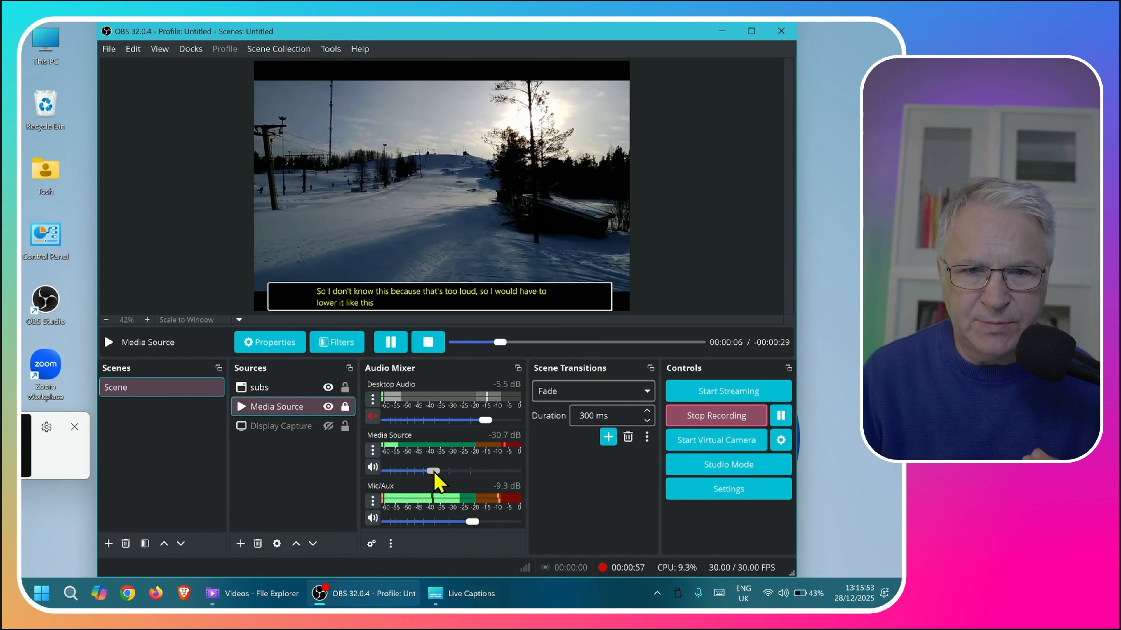
pyautogui.moveTo(433, 471); pyautogui.dragTo(483, 490)
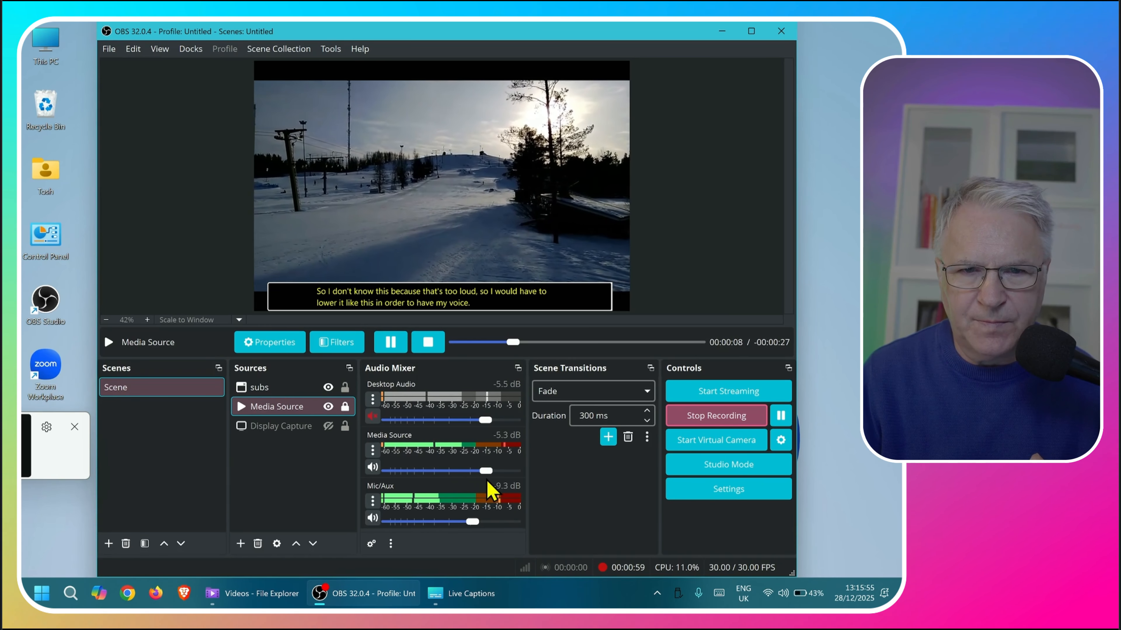
pyautogui.moveTo(486, 482); pyautogui.dragTo(441, 475)
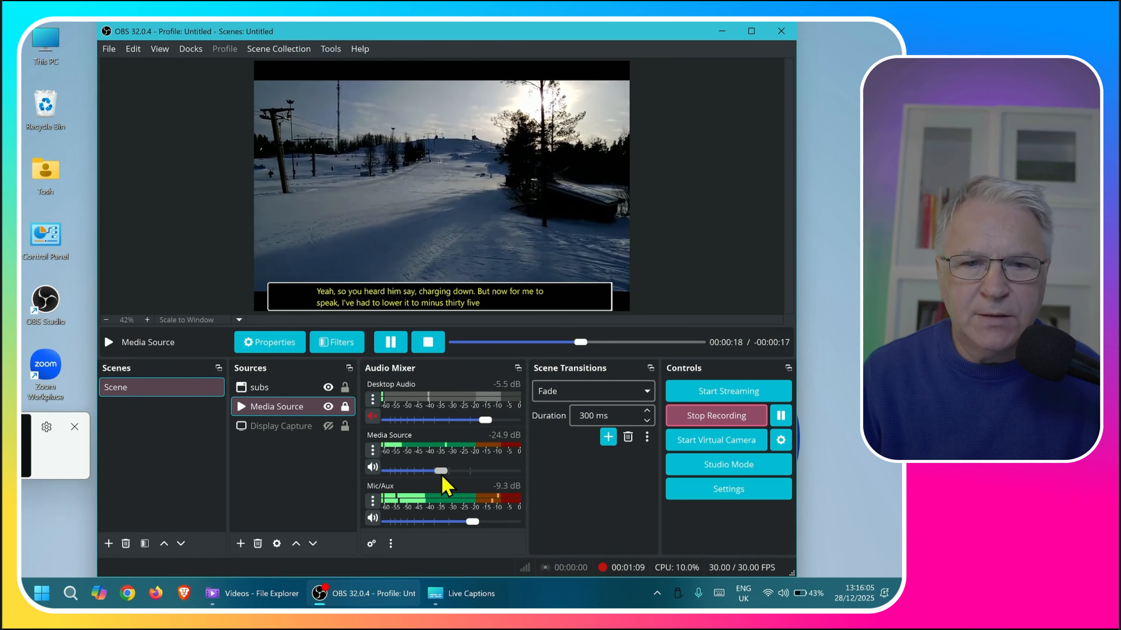
pyautogui.moveTo(442, 477); pyautogui.dragTo(485, 477)
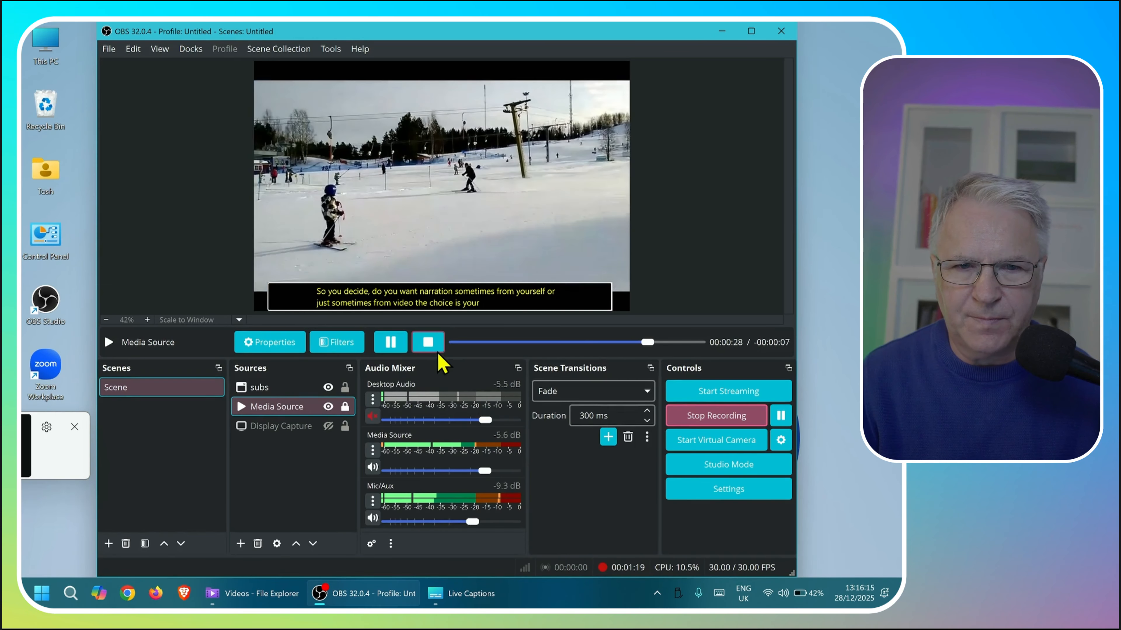
# Step: Pause the Media Source's playback and stop the recording
pyautogui.click(391, 343)
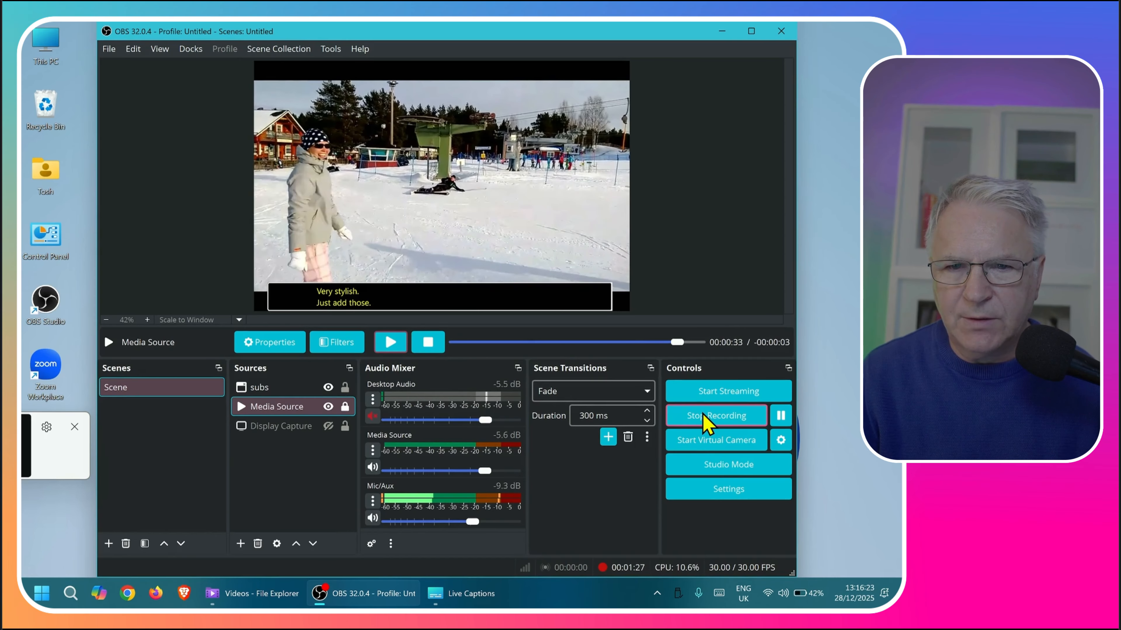
pyautogui.click(706, 423)
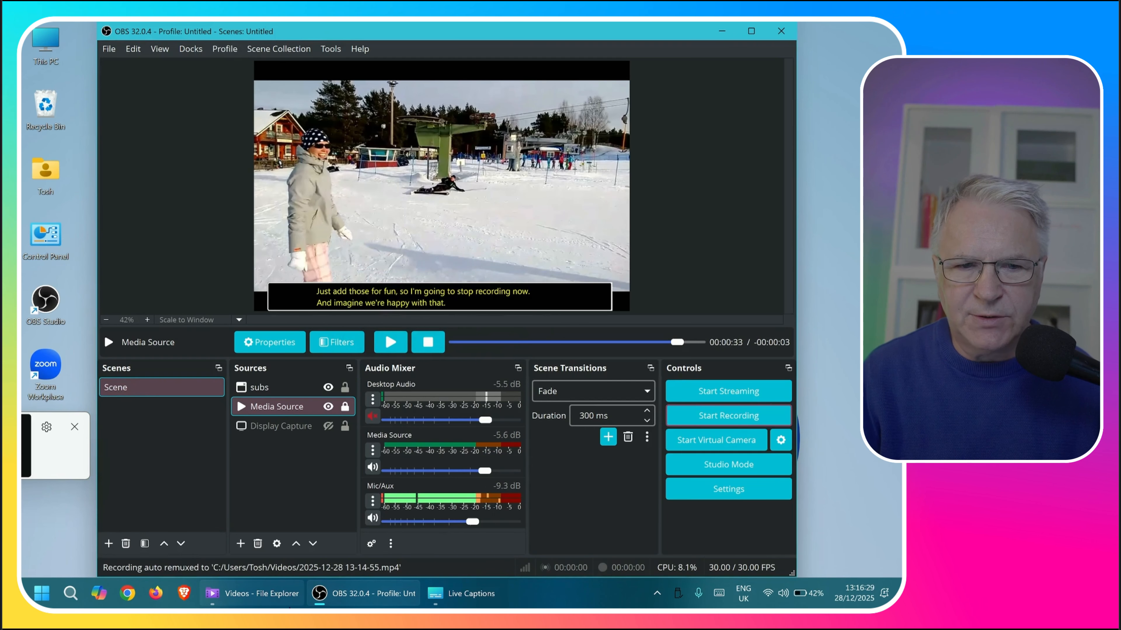
# Step: Switch to the Videos folder in File Explorer and compare the sizes of the new recording's MKV and MP4 files
pyautogui.click(252, 603)
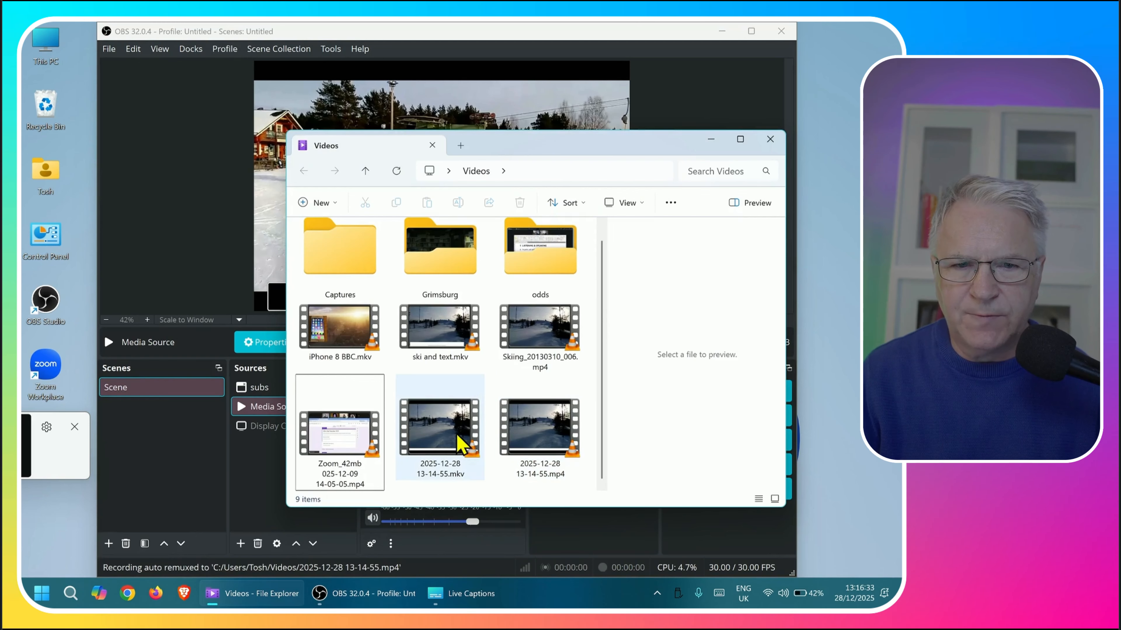
pyautogui.click(448, 439)
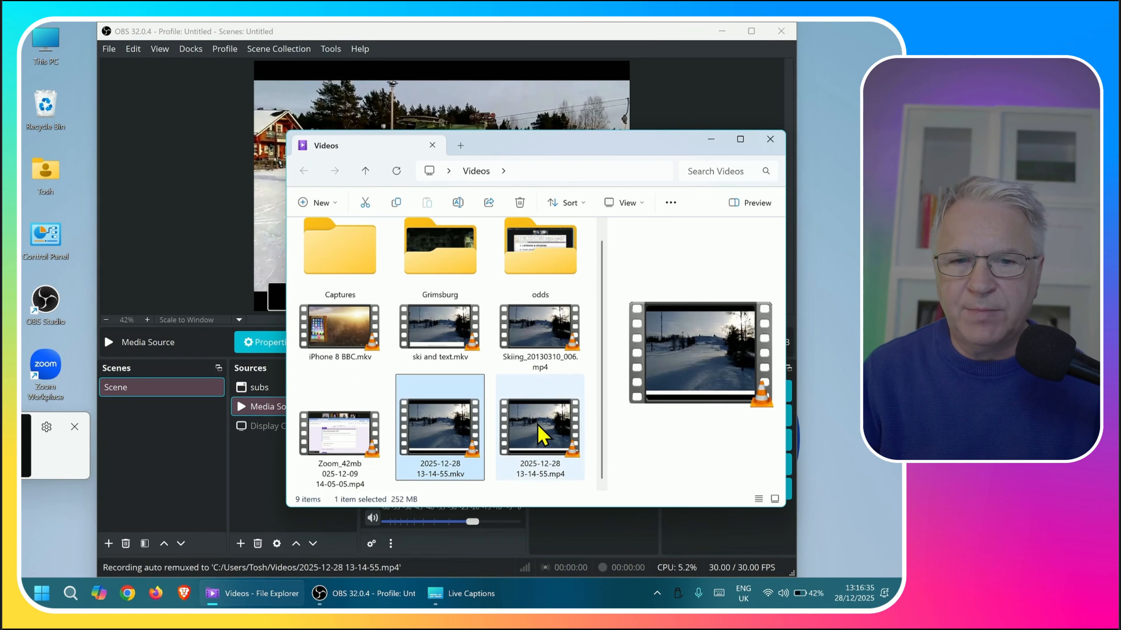
pyautogui.click(542, 435)
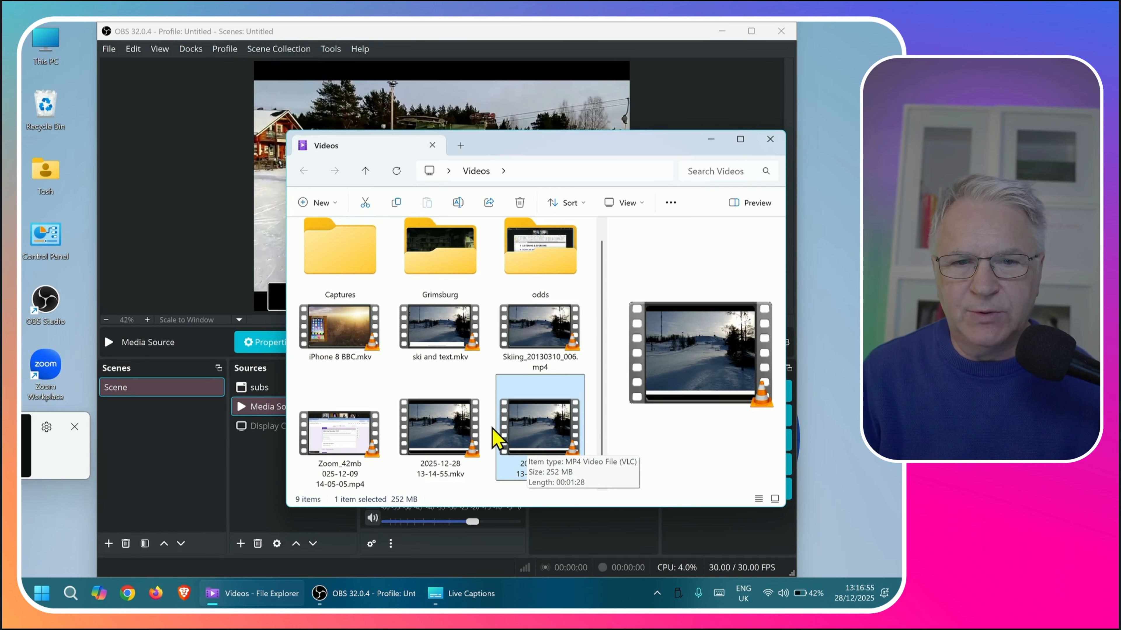
pyautogui.click(446, 437)
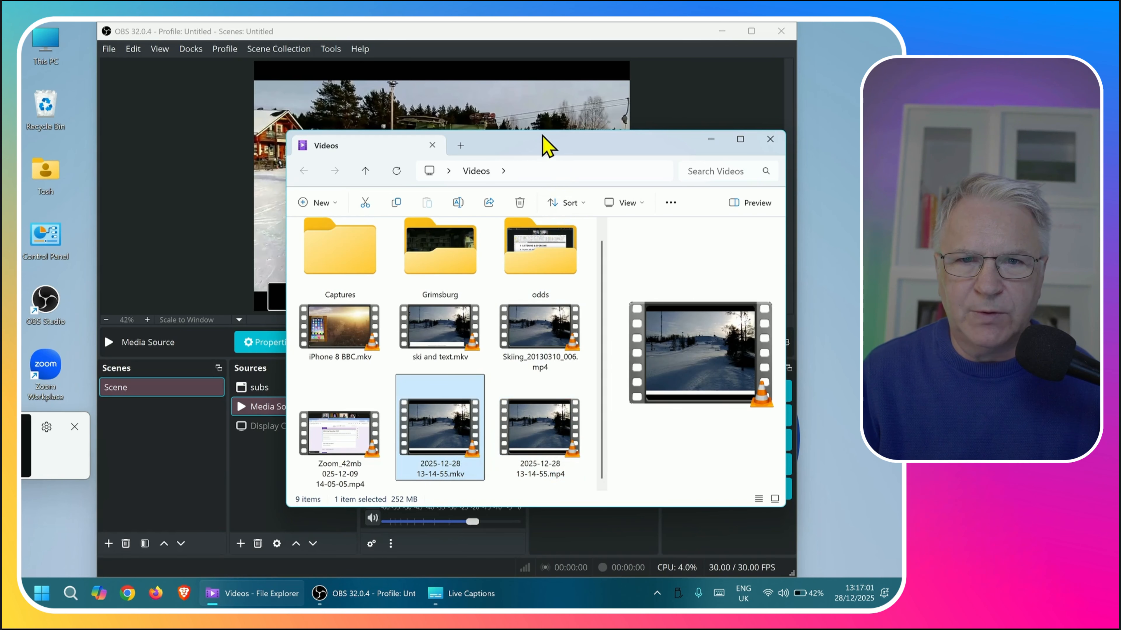
pyautogui.click(42, 594)
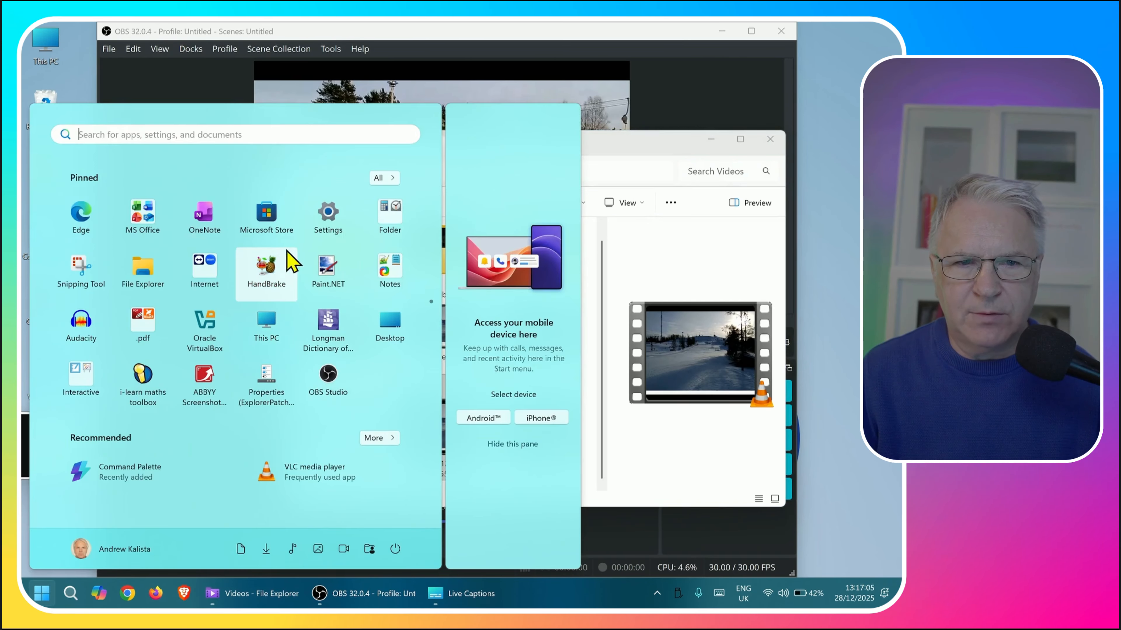
pyautogui.click(265, 269)
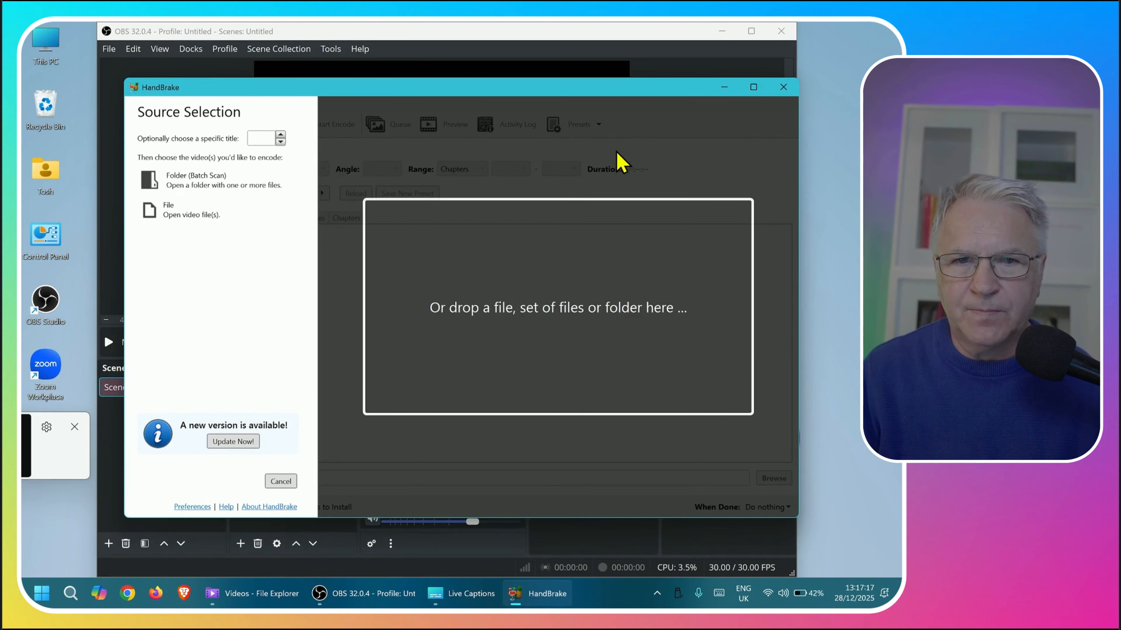
pyautogui.moveTo(557, 84); pyautogui.dragTo(510, 56)
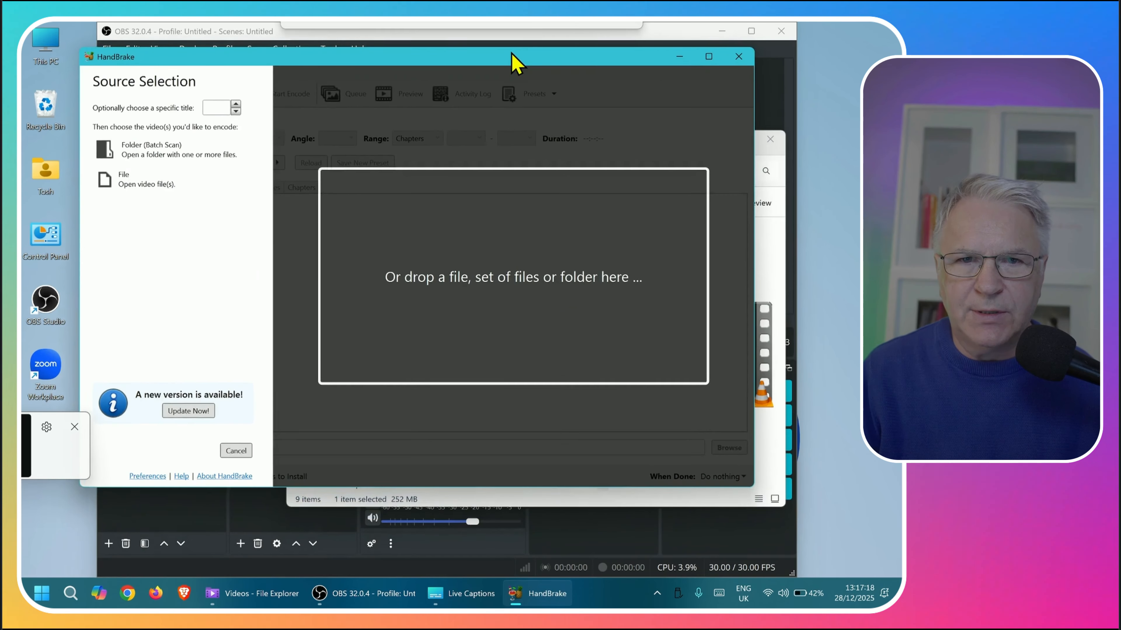
pyautogui.click(765, 458)
pyautogui.moveTo(440, 429); pyautogui.dragTo(177, 283)
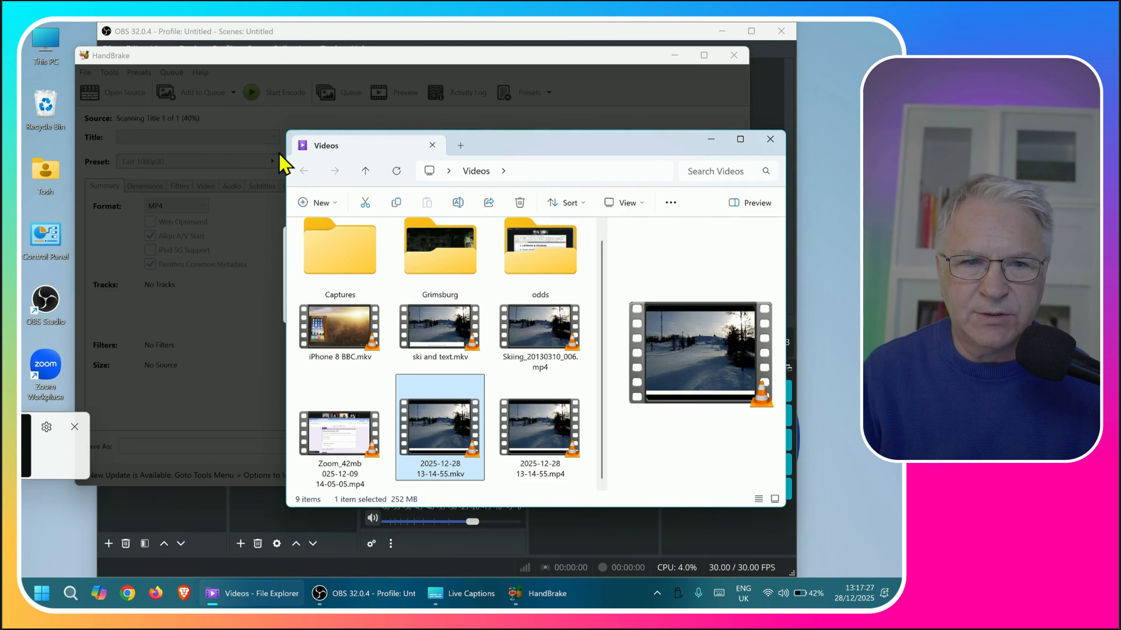
pyautogui.click(242, 57)
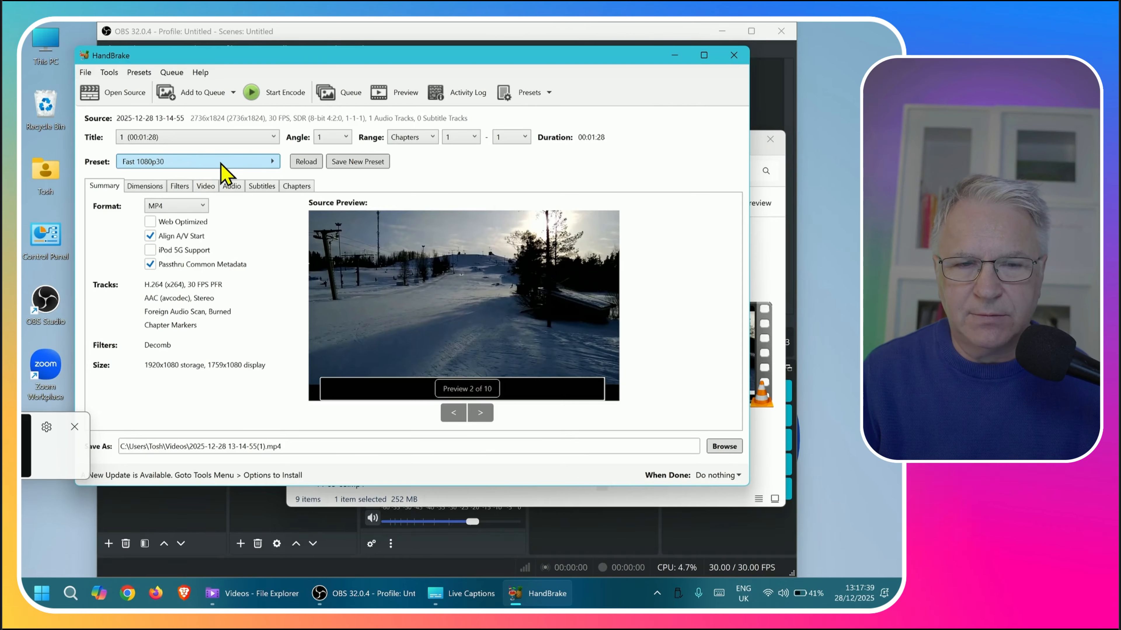
pyautogui.click(258, 163)
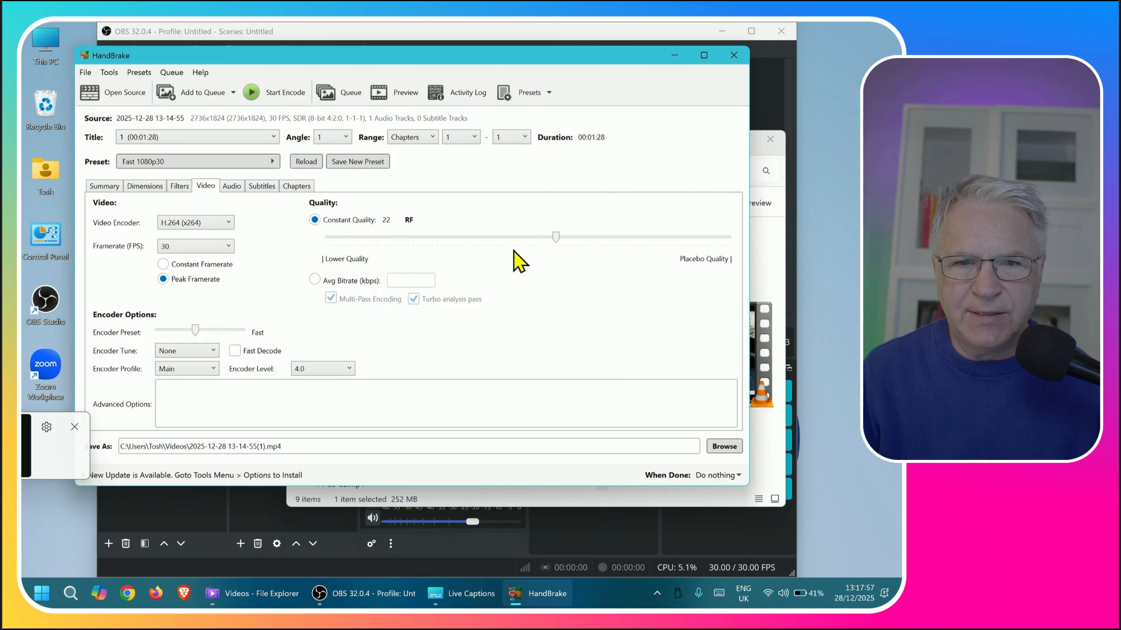
pyautogui.moveTo(555, 237)
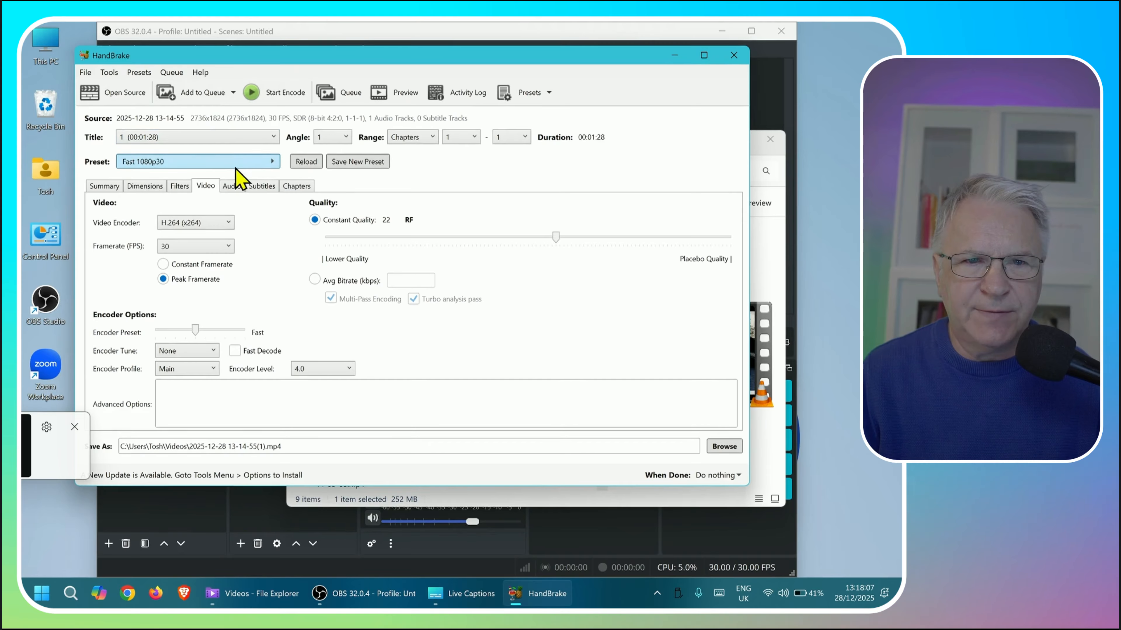
pyautogui.click(230, 186)
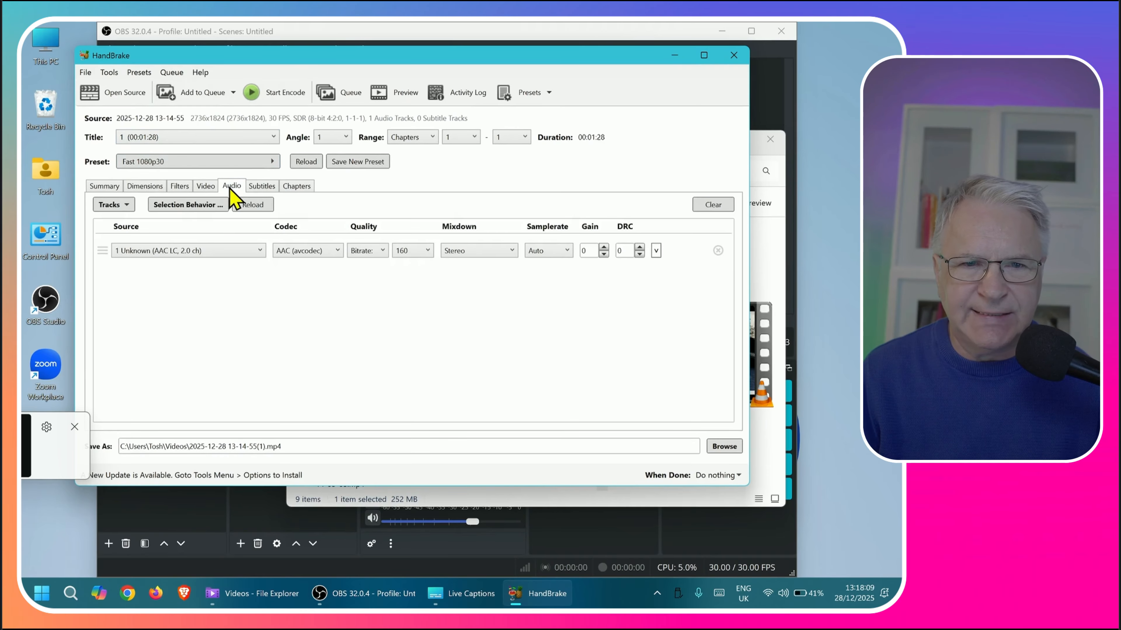
pyautogui.click(104, 188)
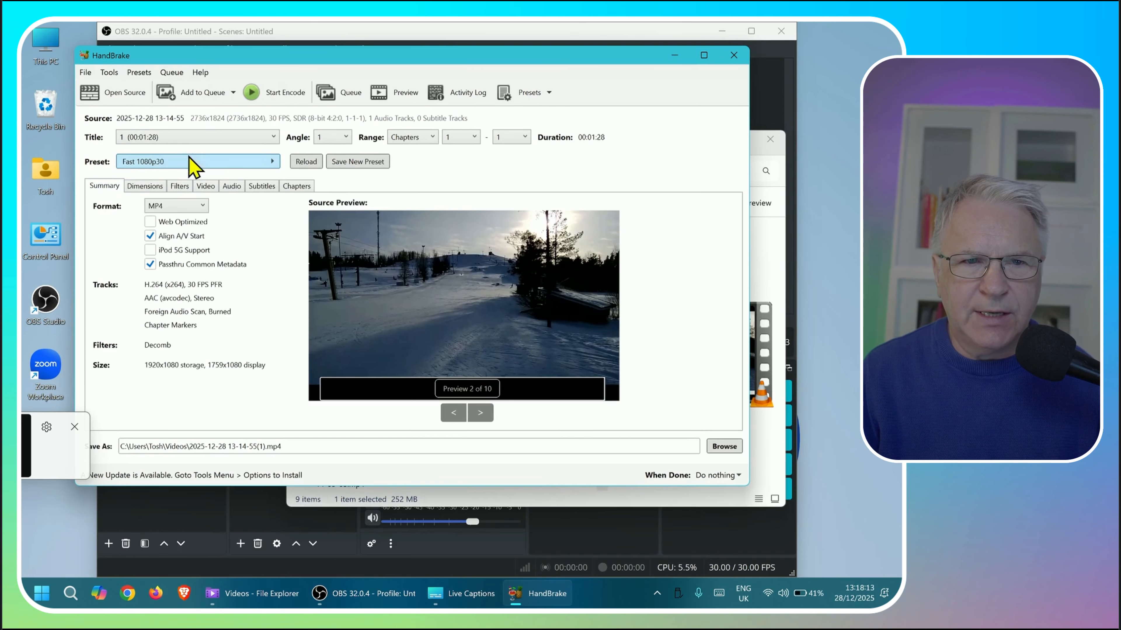
pyautogui.click(279, 97)
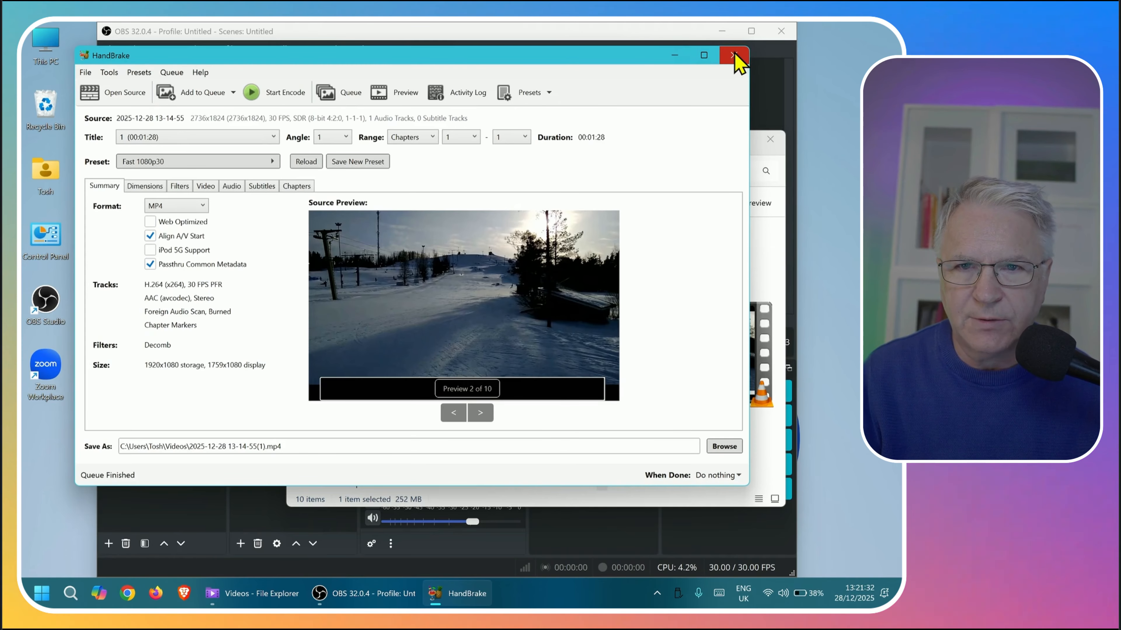
pyautogui.click(724, 61)
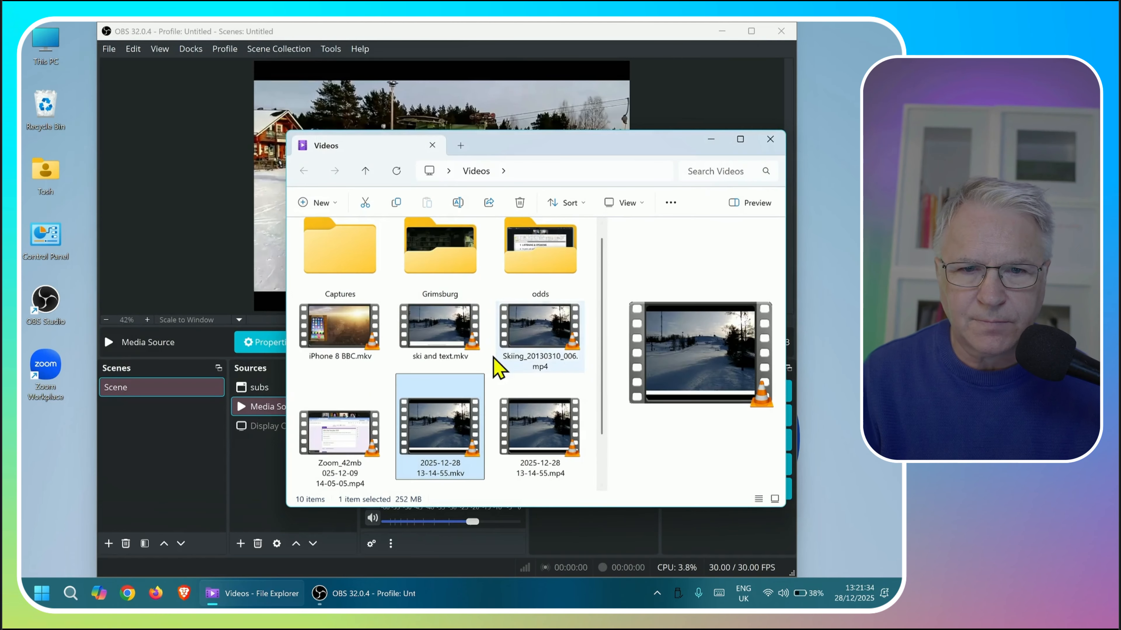
pyautogui.scroll(-1, 509, 406)
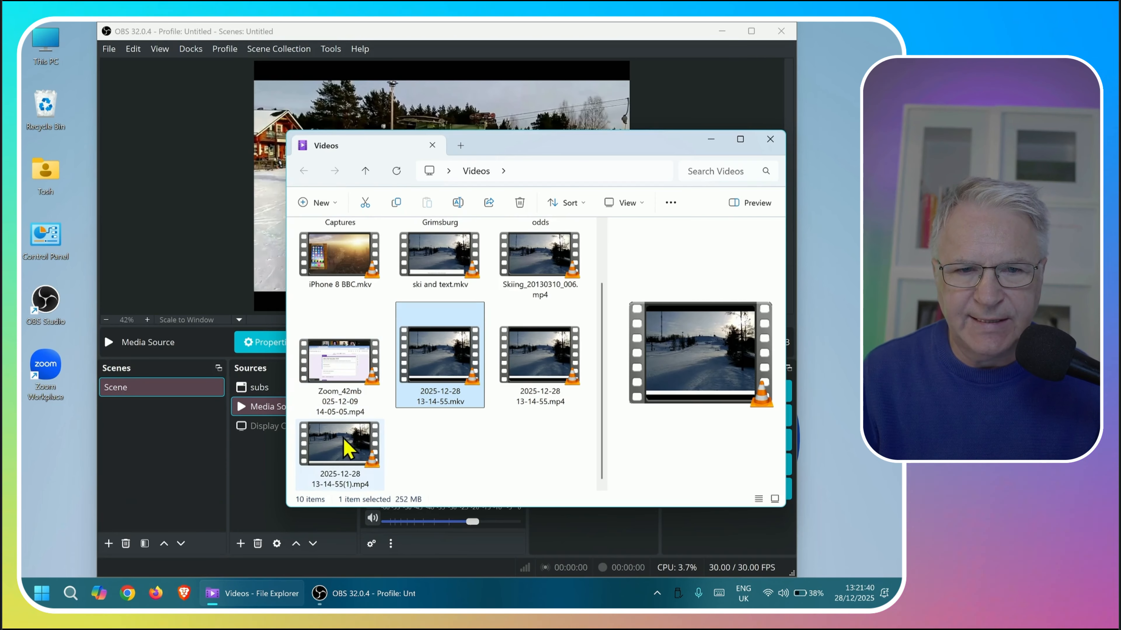
pyautogui.click(340, 457)
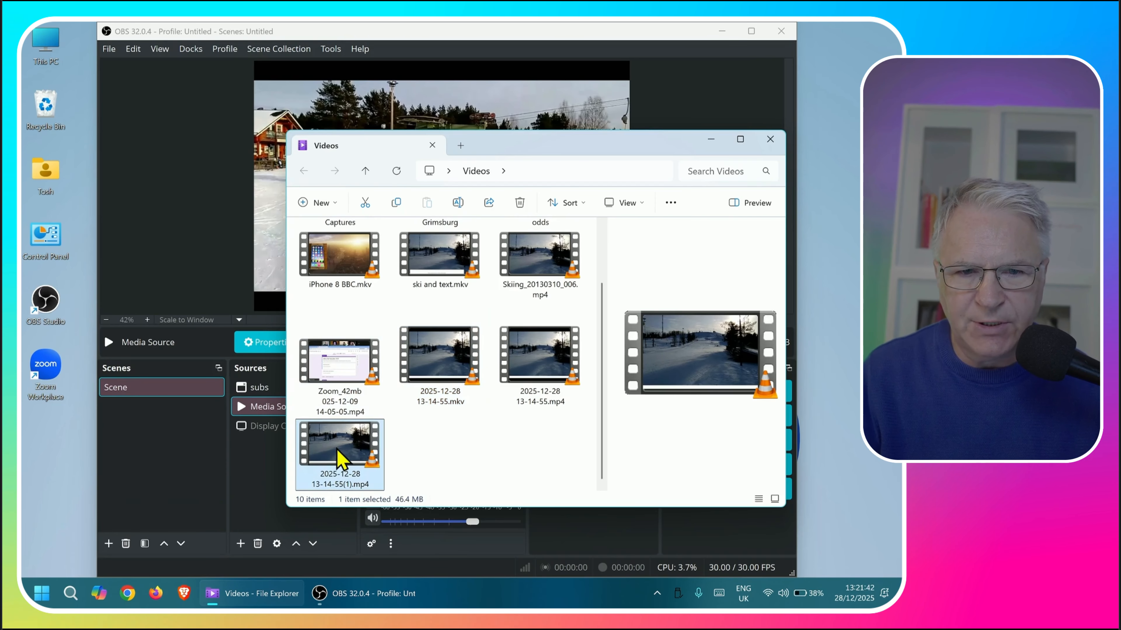